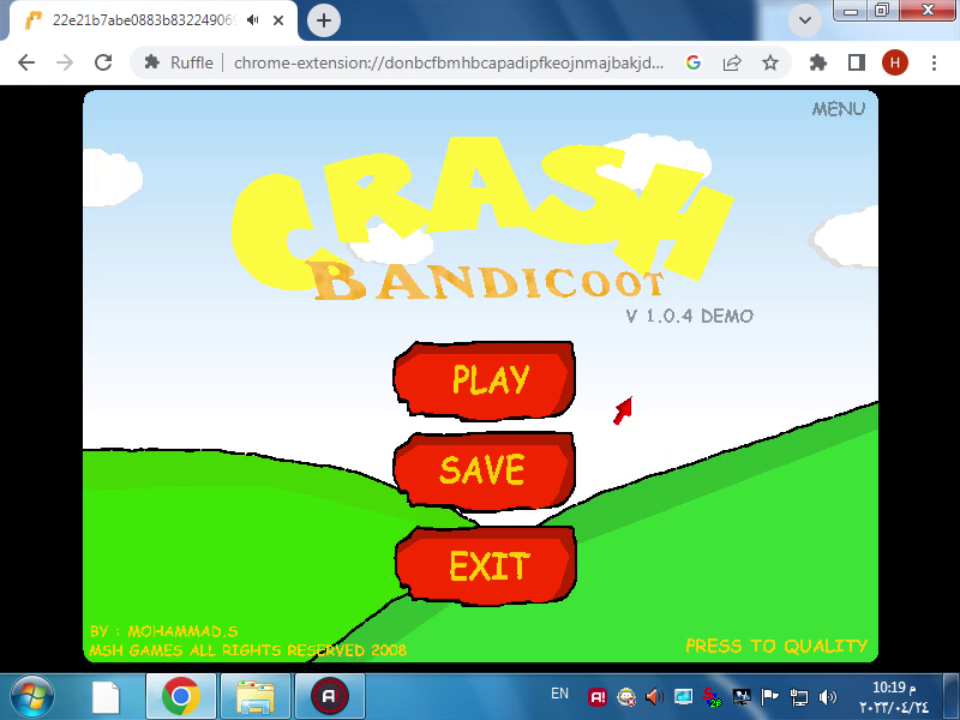
left_click(25, 60)
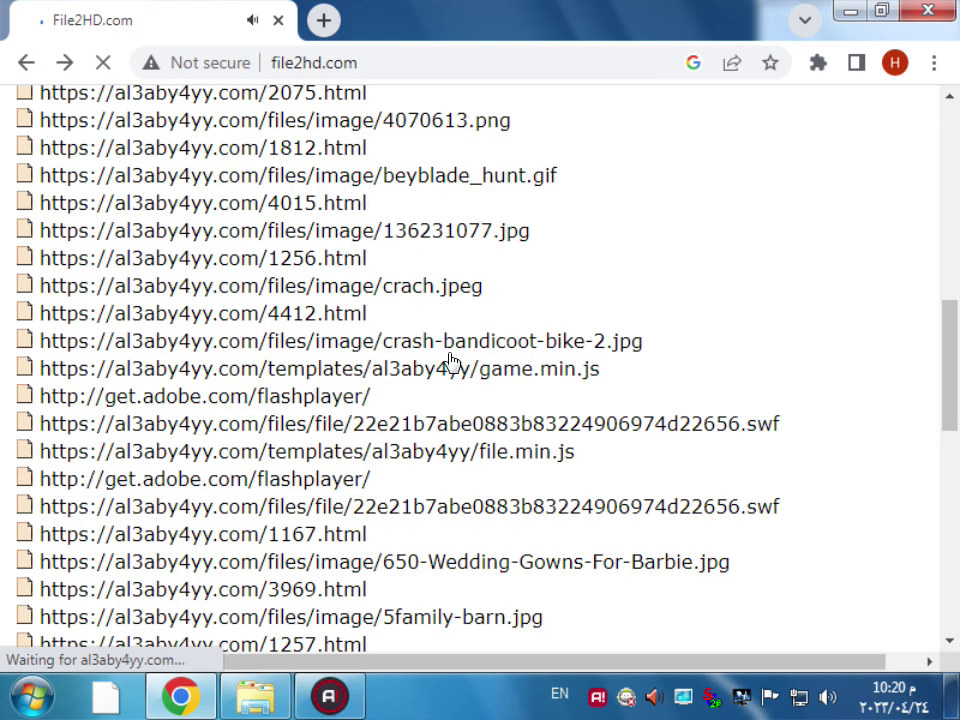
right_click(671, 426)
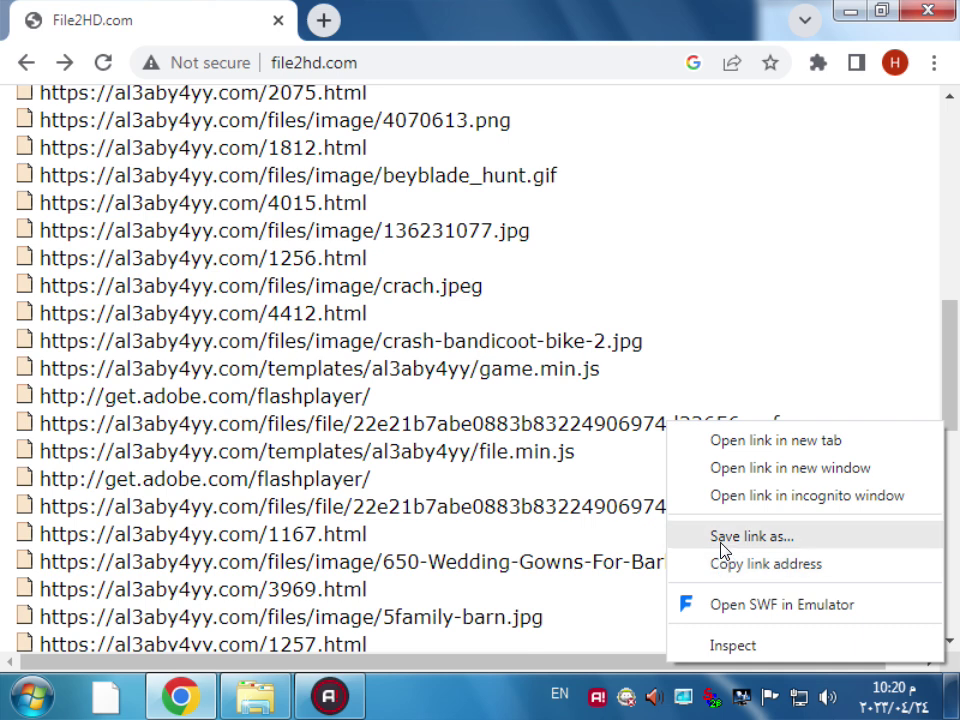
left_click(744, 565)
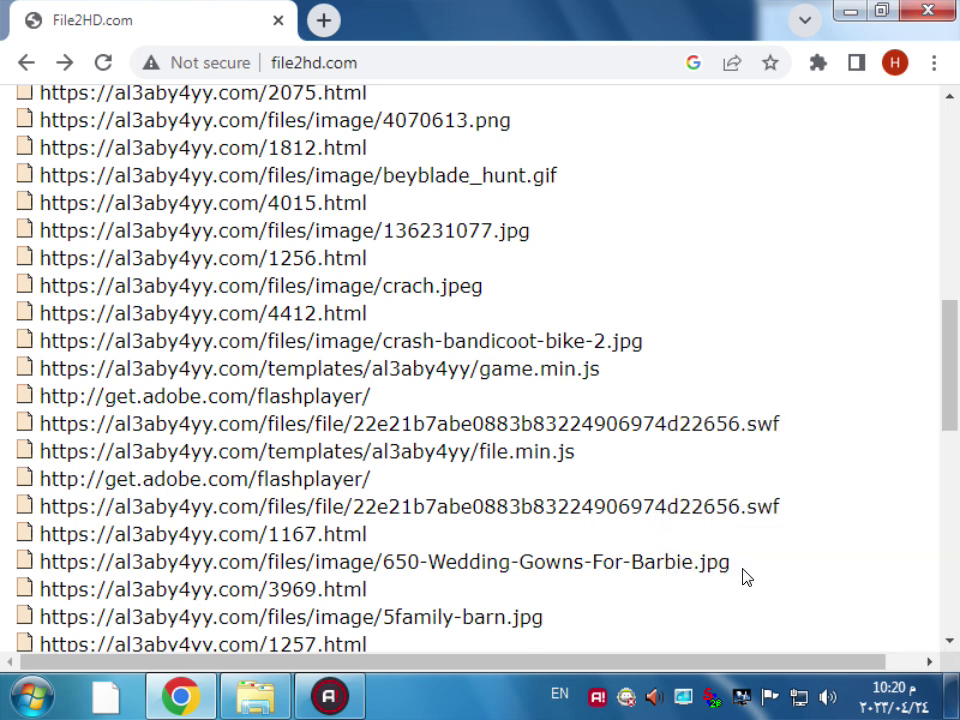
right_click(591, 423)
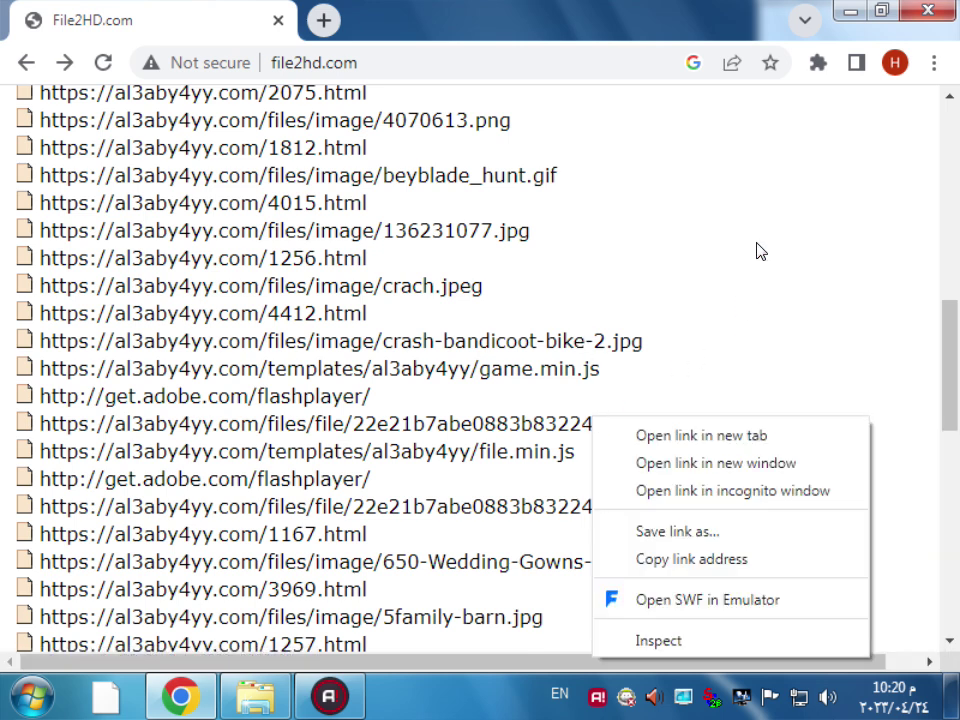
left_click(873, 173)
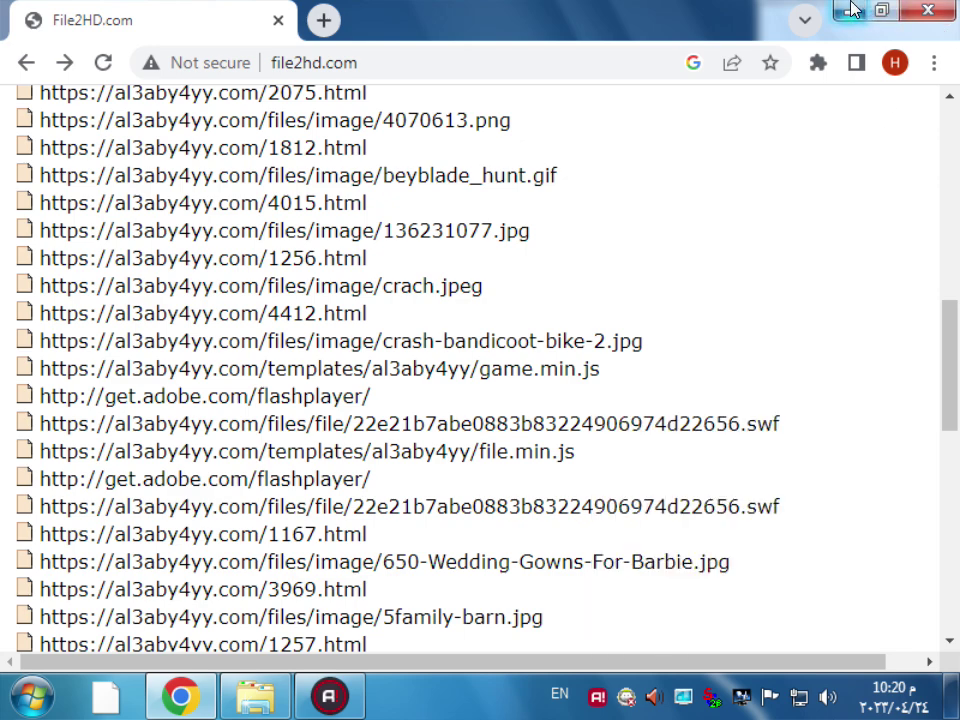
- Minimise the browser, switch to a Firefox private window and close its extra private tab
left_click(850, 8)
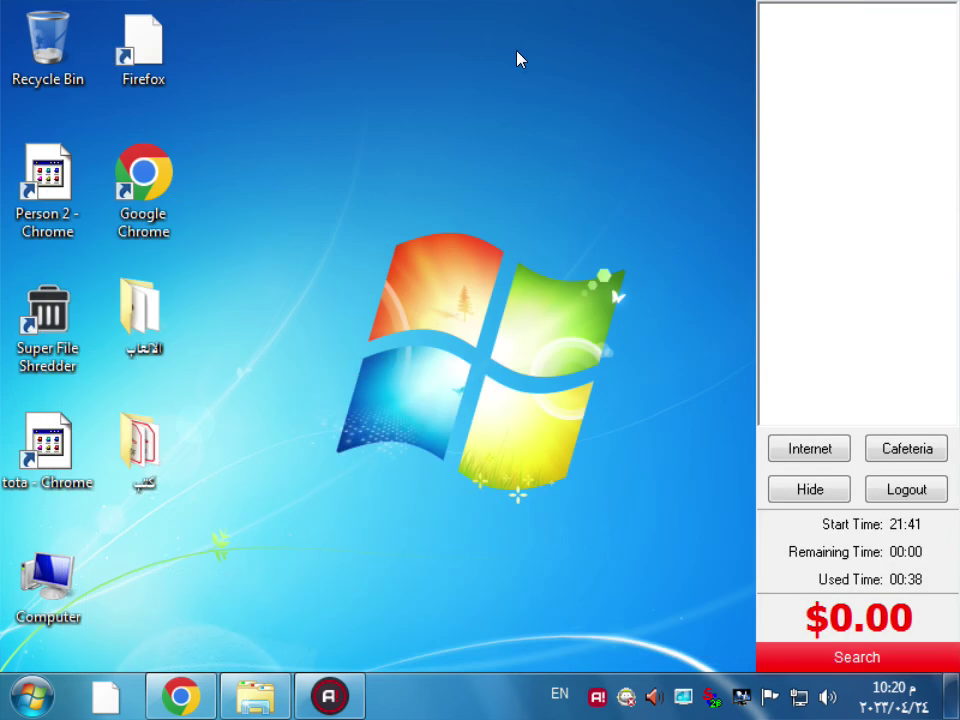
left_click(32, 694)
left_click(84, 350)
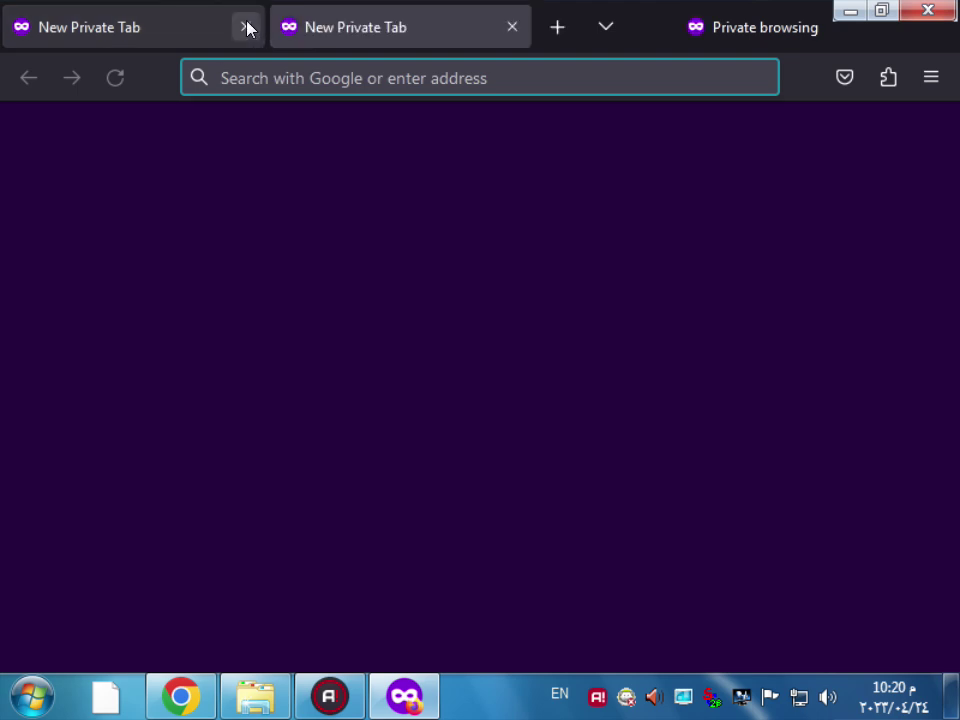
left_click(246, 28)
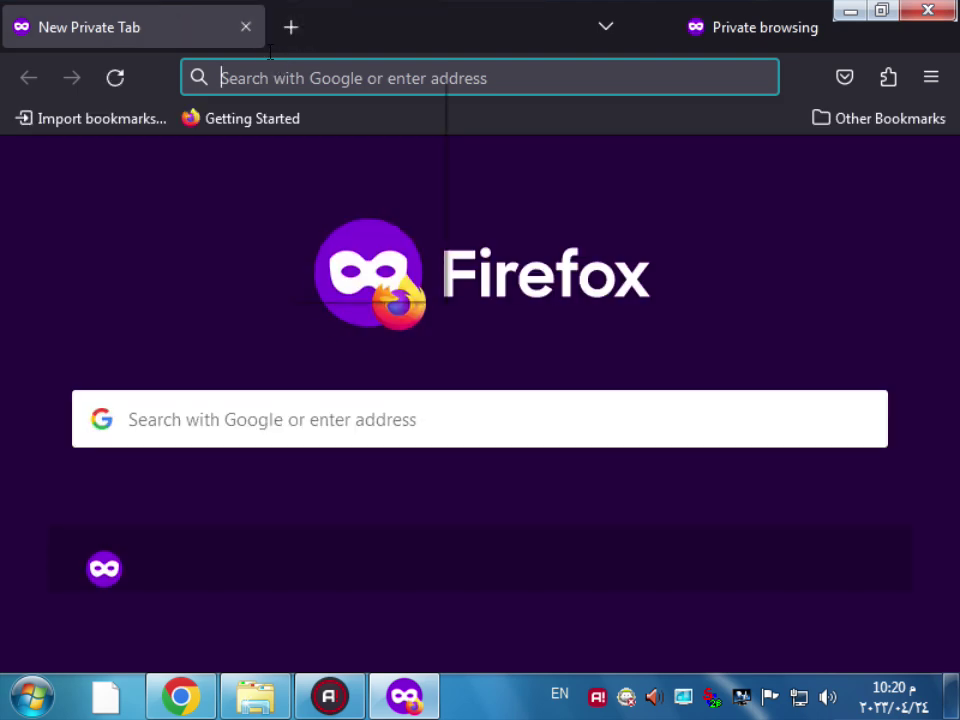
- Download the SWF file in Firefox from the copied al3aby4yy.com link address and close the browser
right_click(288, 76)
left_click(322, 204)
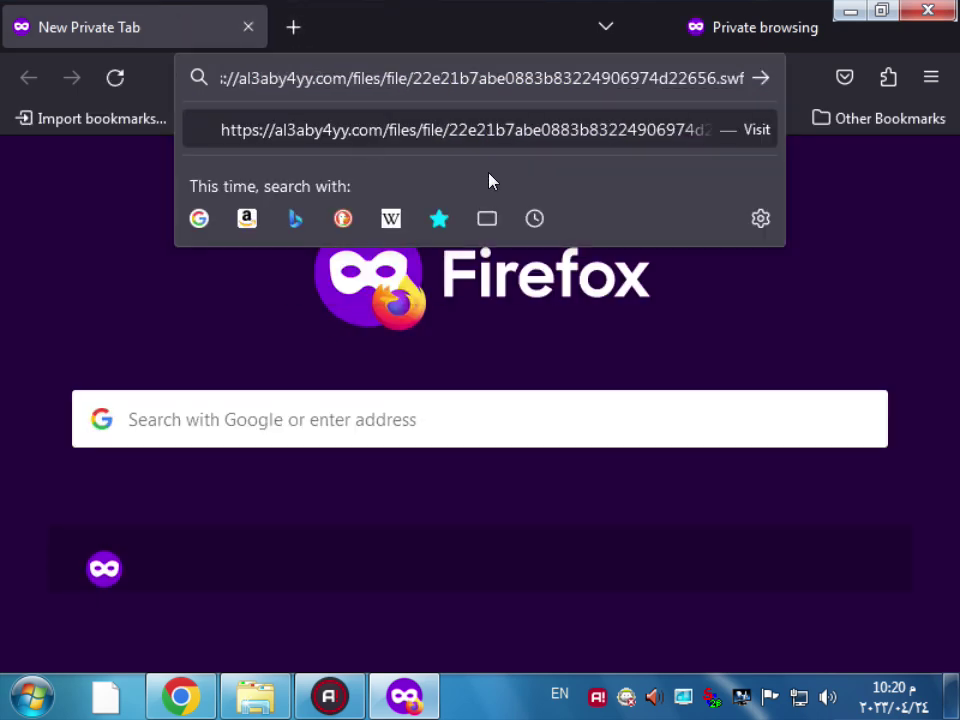
key("Return")
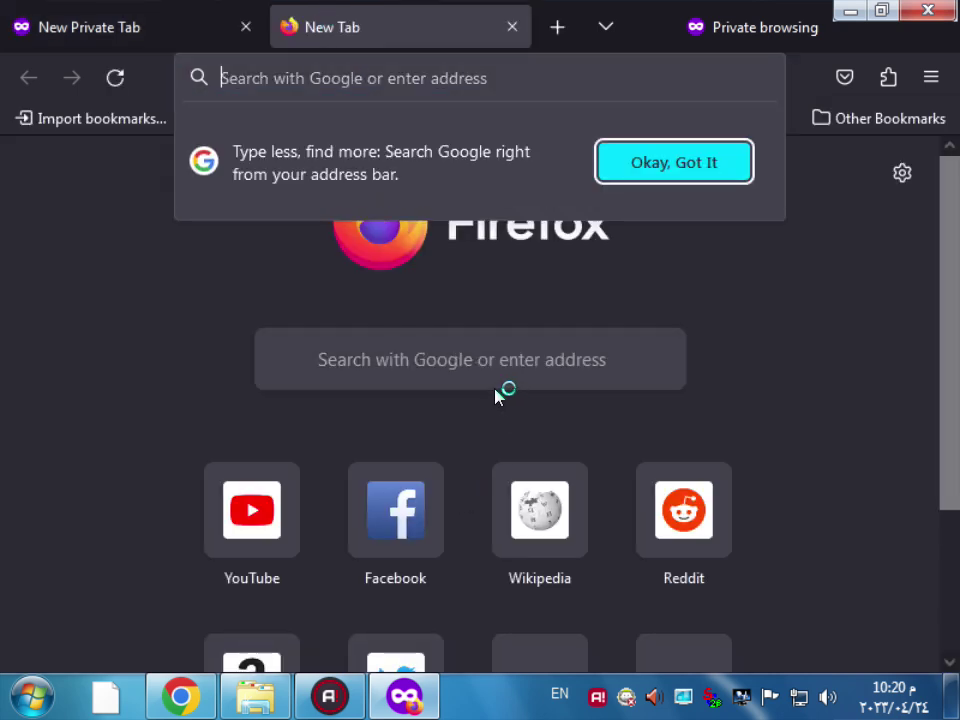
left_click(190, 272)
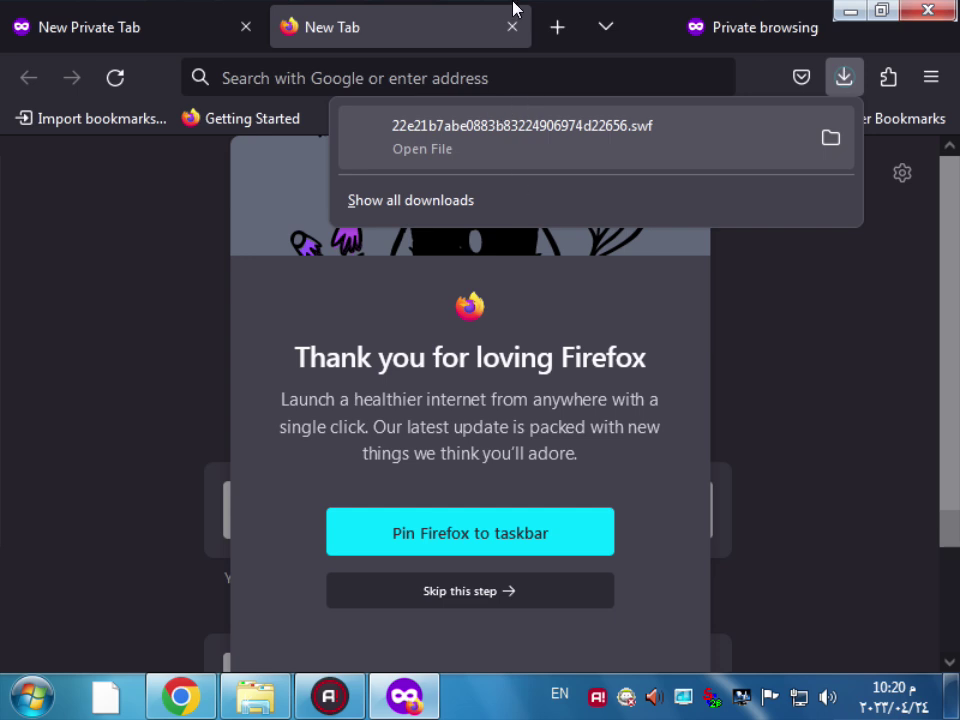
key("ctrl+w")
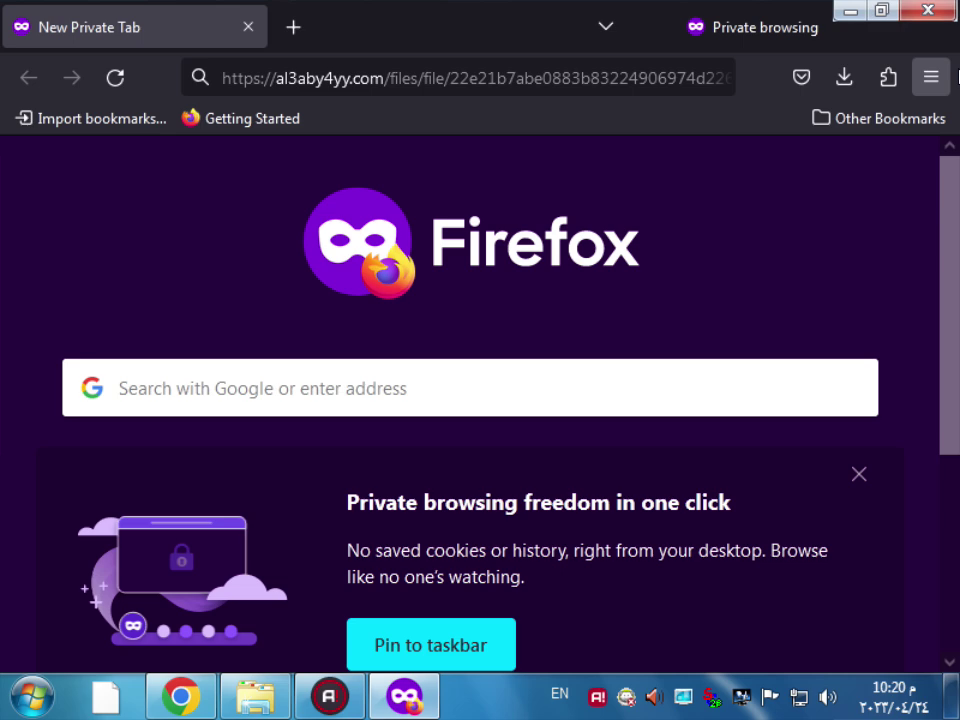
left_click(952, 10)
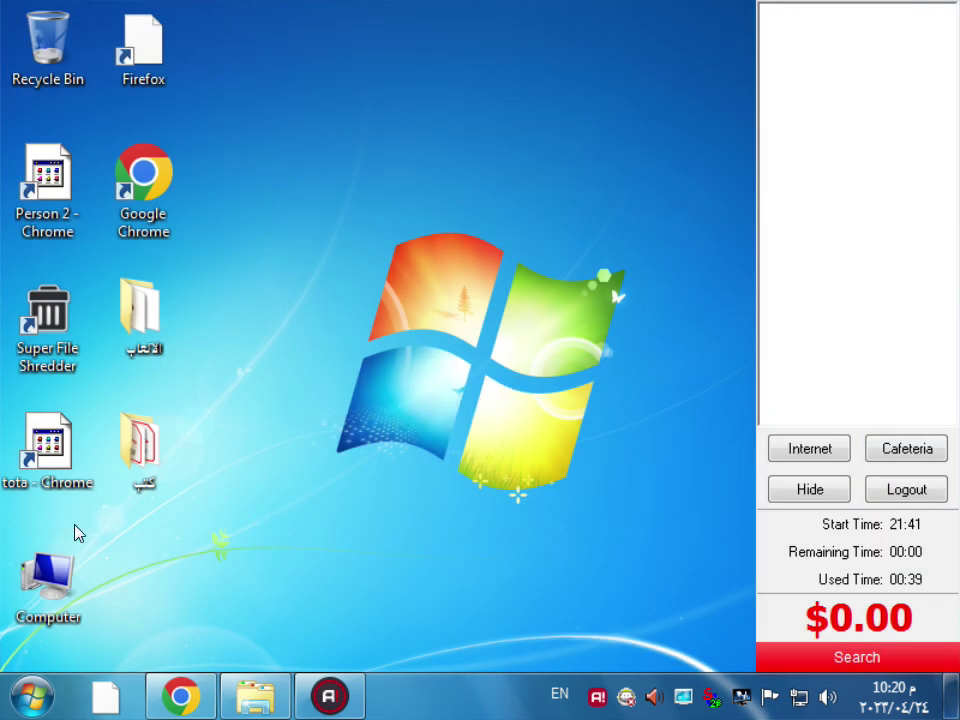
double_click(48, 575)
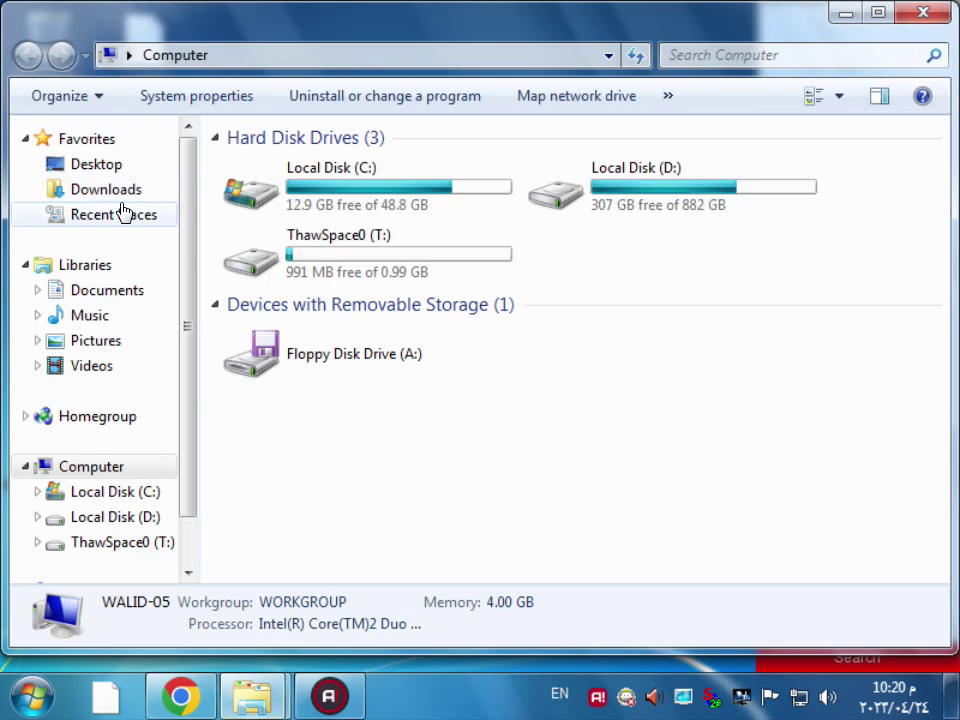
left_click(130, 190)
left_click(265, 232)
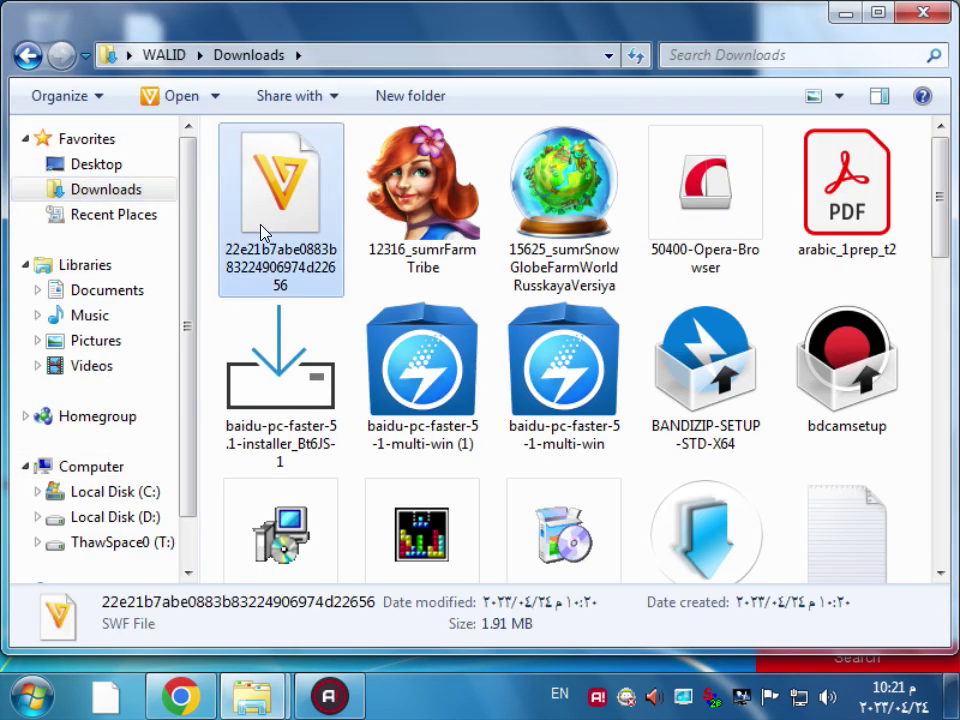
double_click(263, 232)
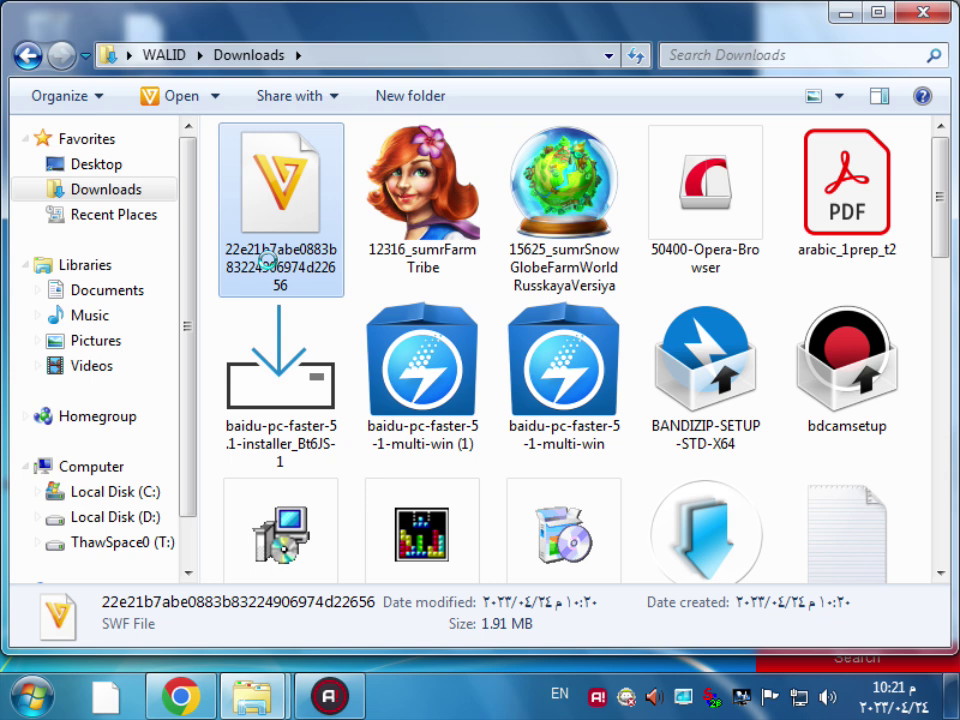
right_click(265, 260)
mouse_move(284, 284)
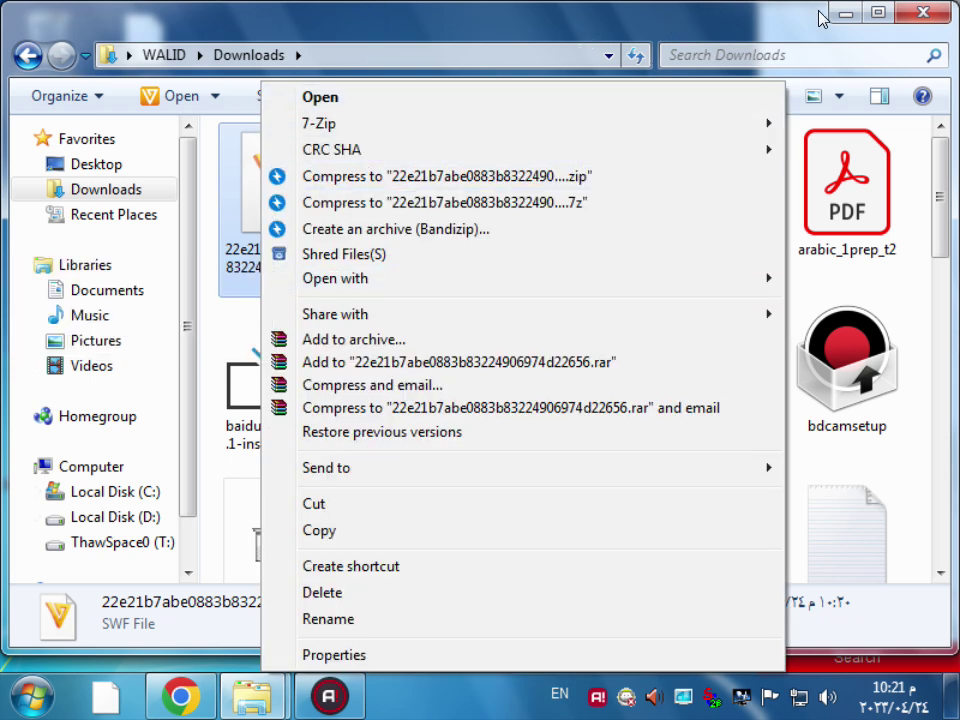
left_click(872, 17)
left_click(831, 9)
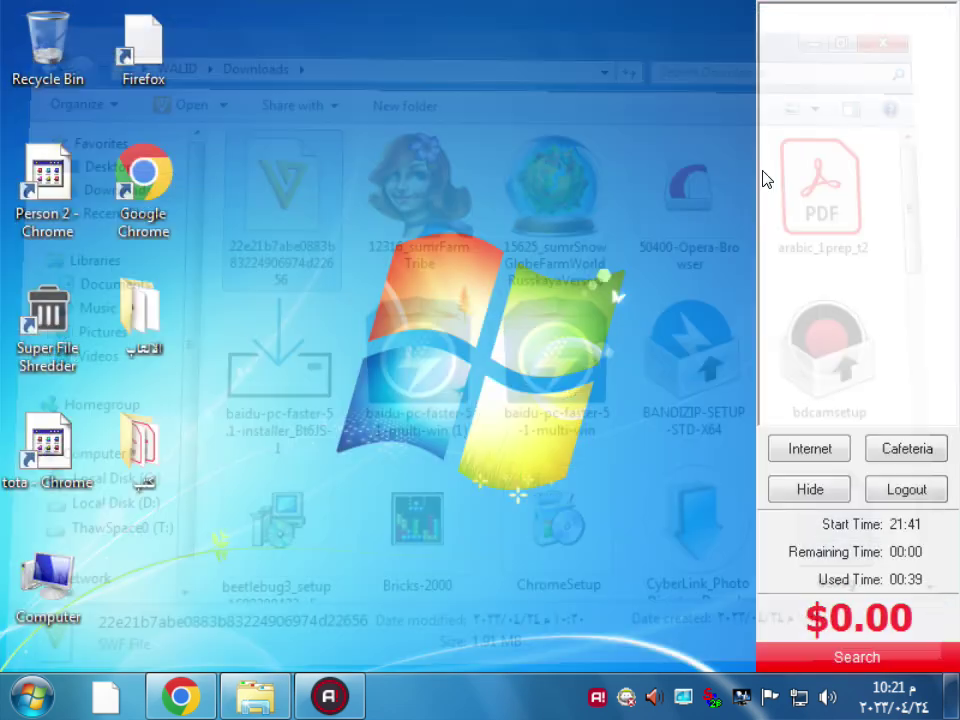
left_click(180, 696)
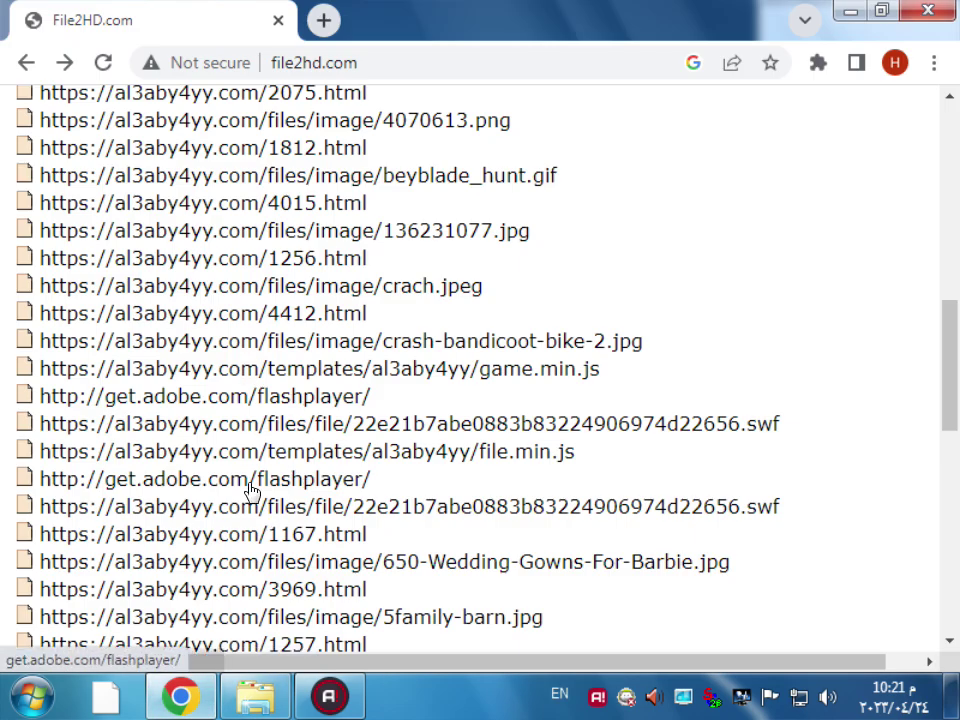
left_click(323, 20)
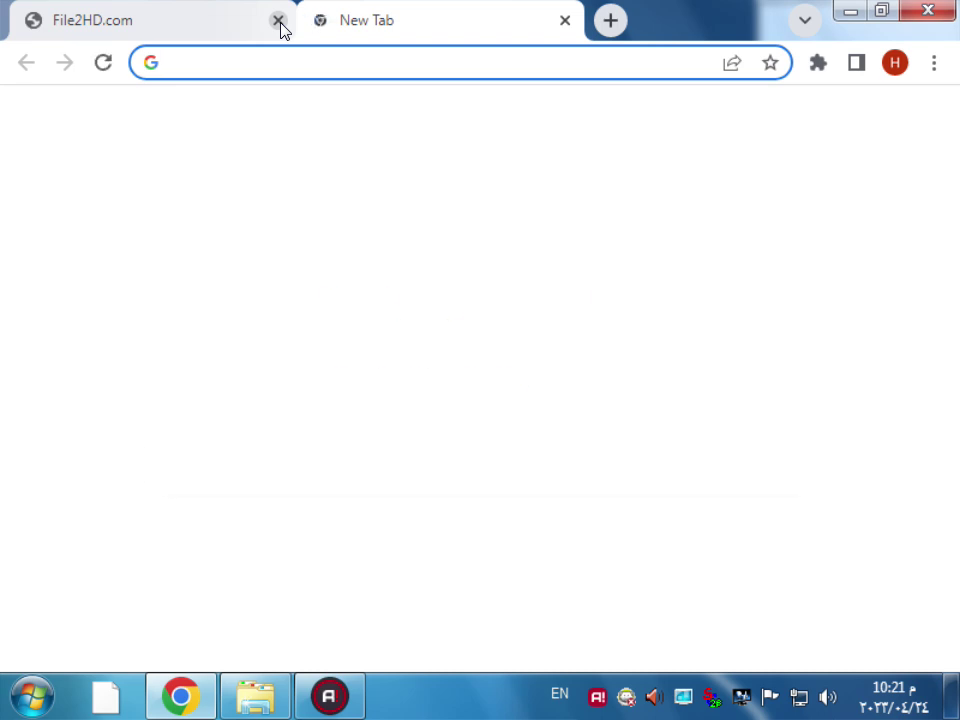
left_click(278, 20)
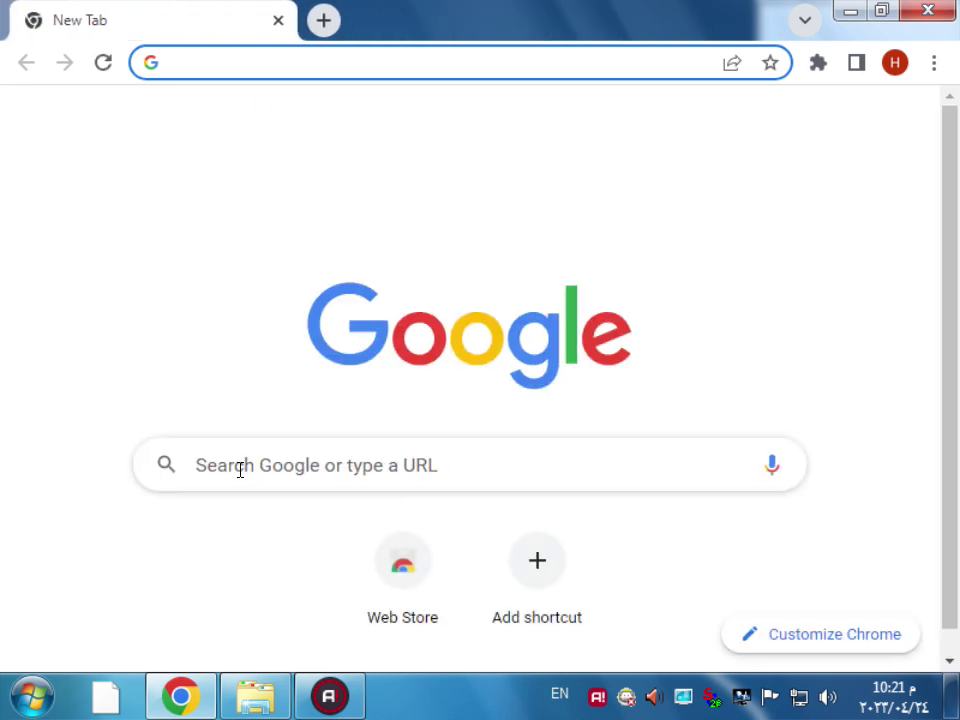
scroll(250, 450, "down", 1)
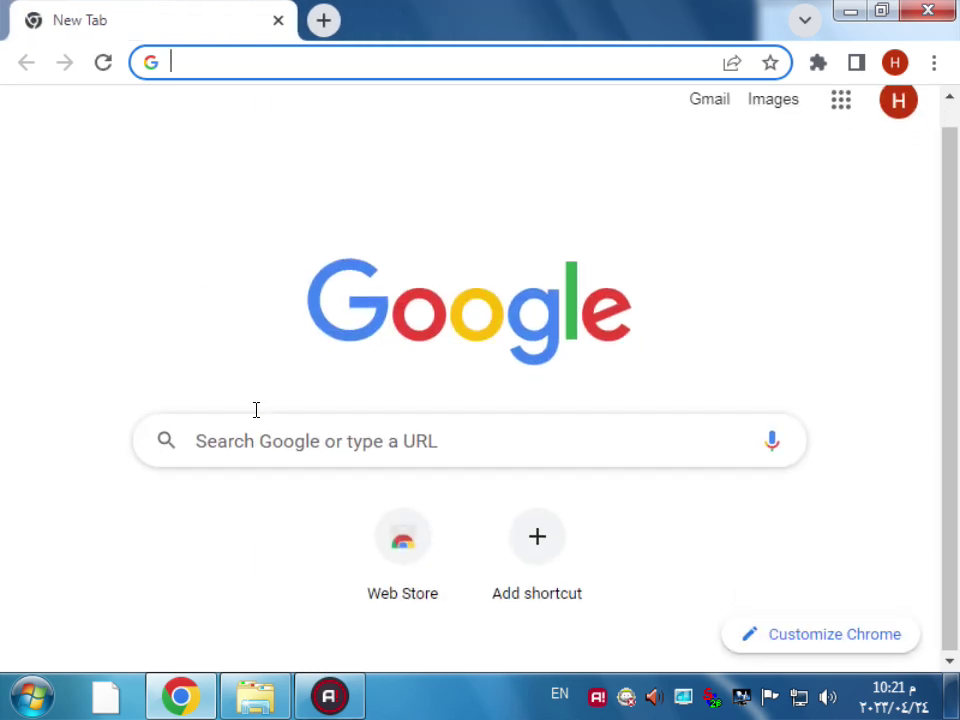
left_click(332, 420)
type("f")
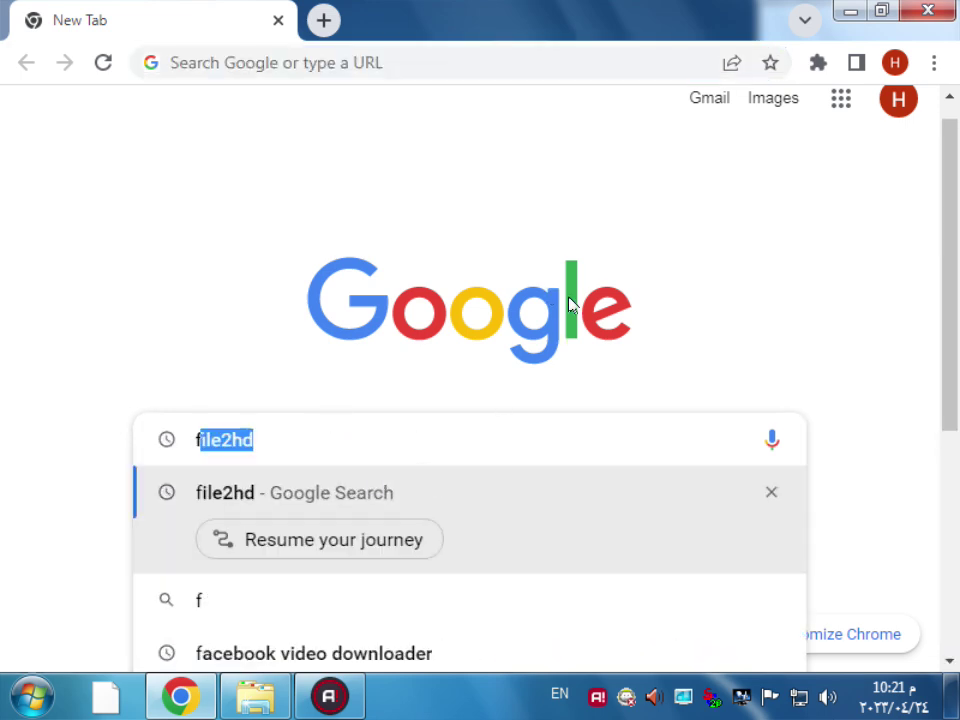
type("las")
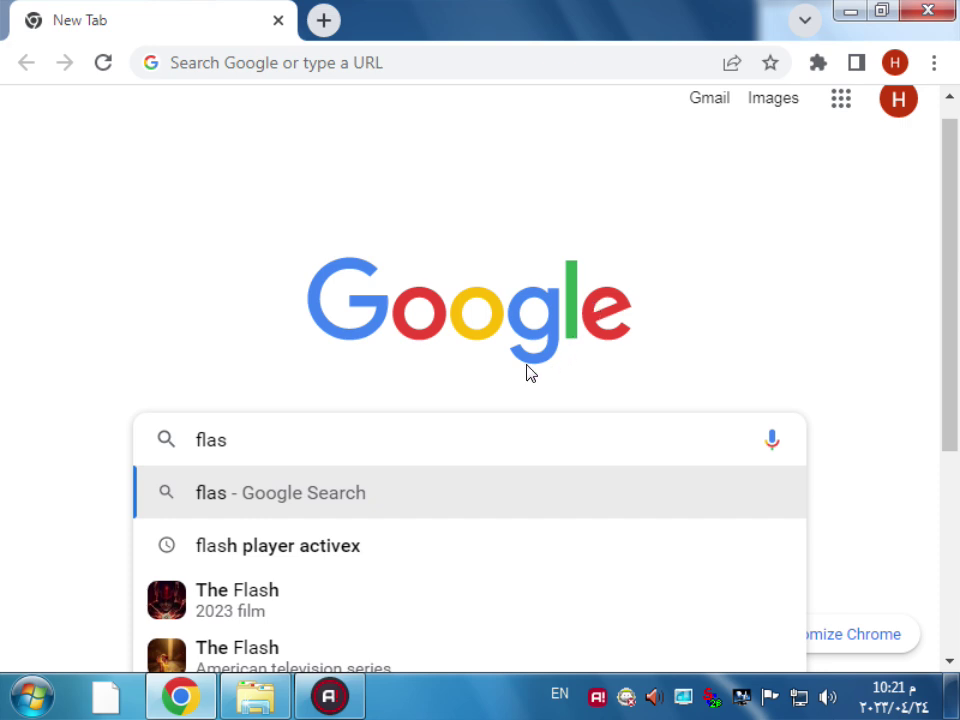
type("h")
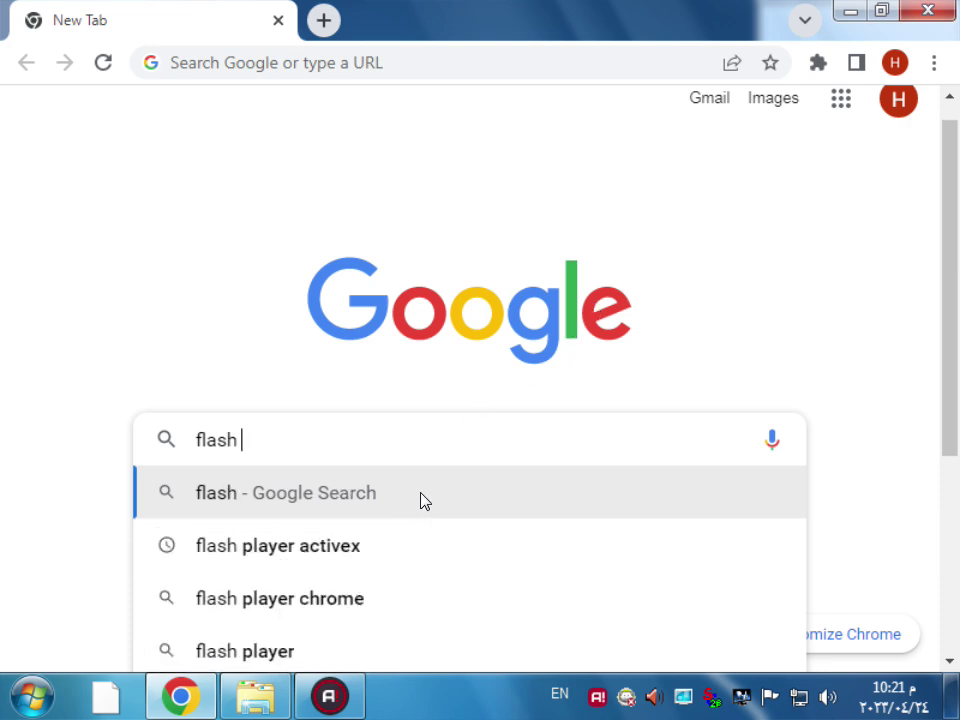
left_click(783, 249)
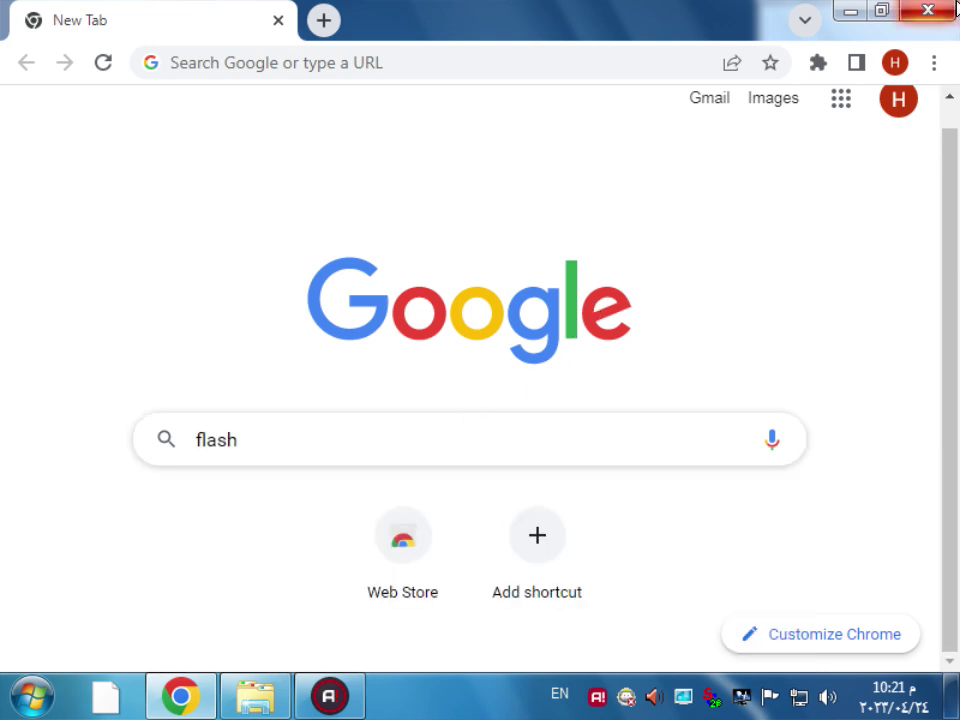
left_click(926, 10)
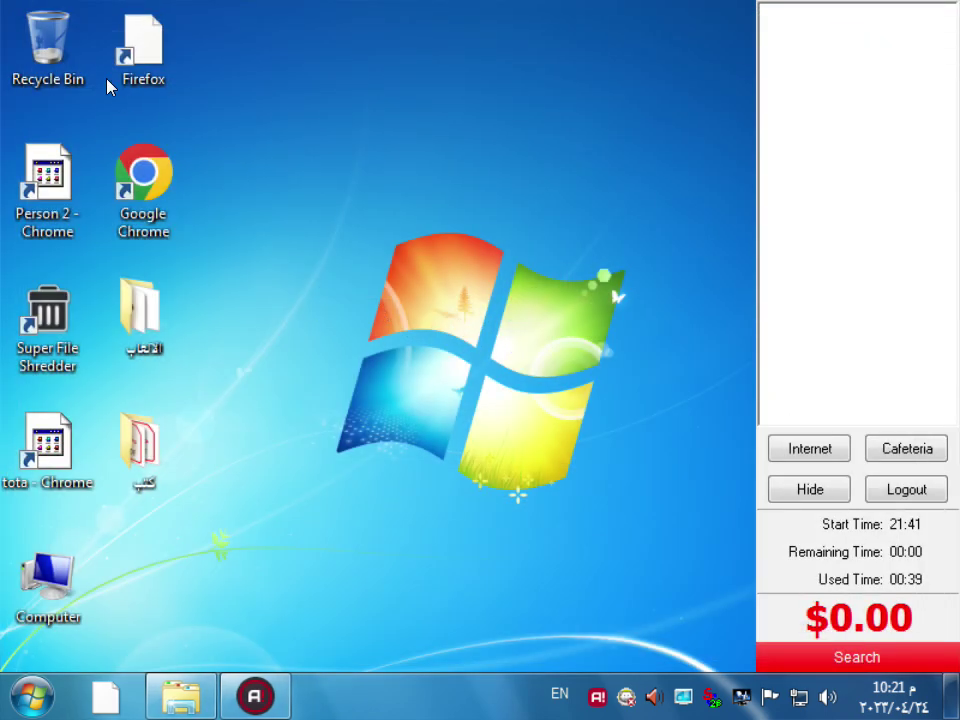
- Look through the games folder on Local Disk (D:) down to its last entries and return to the desktop
double_click(72, 570)
key("Return")
key("g")
key("Return")
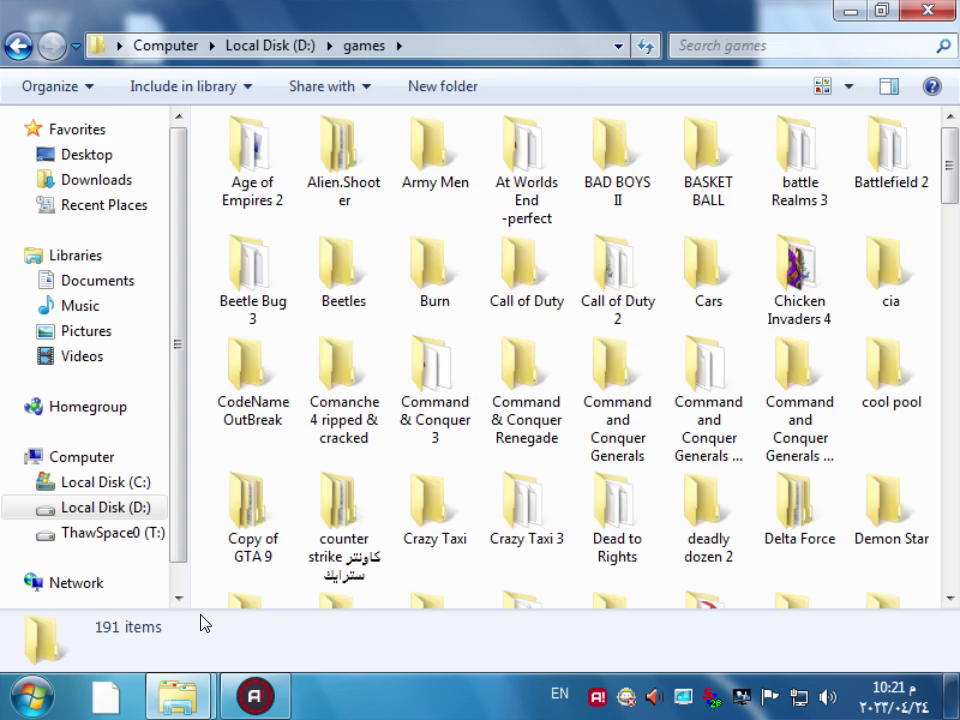
scroll(317, 591, "down", 10)
scroll(371, 499, "down", 9)
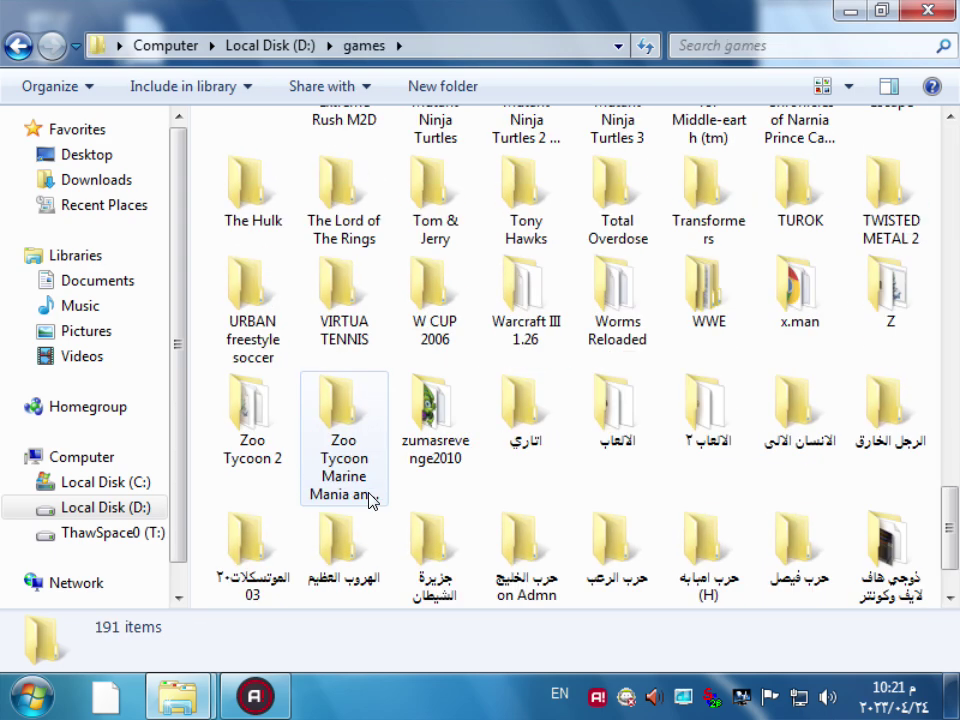
mouse_move(193, 694)
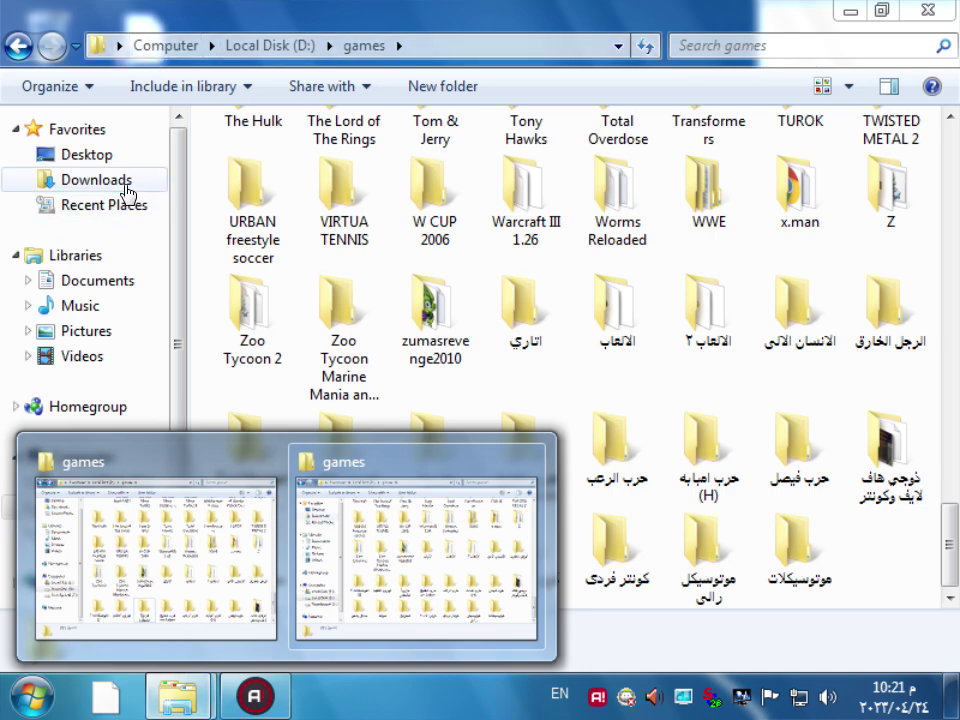
key("super+d")
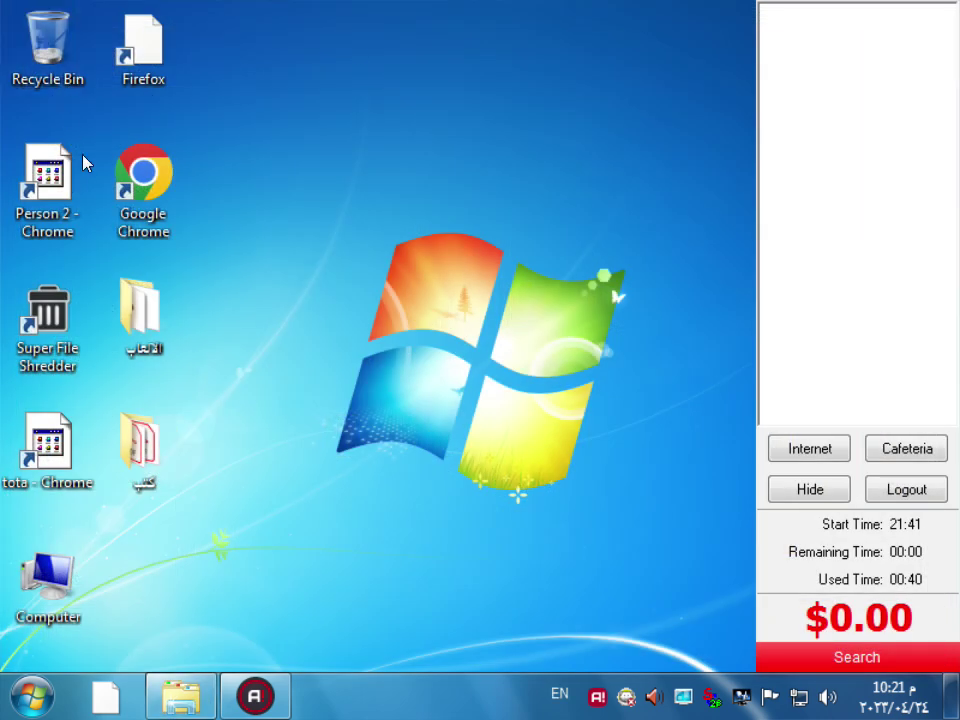
- Start Google Chrome, replace its start page with a new tab and search Google for "flash player download"
double_click(140, 180)
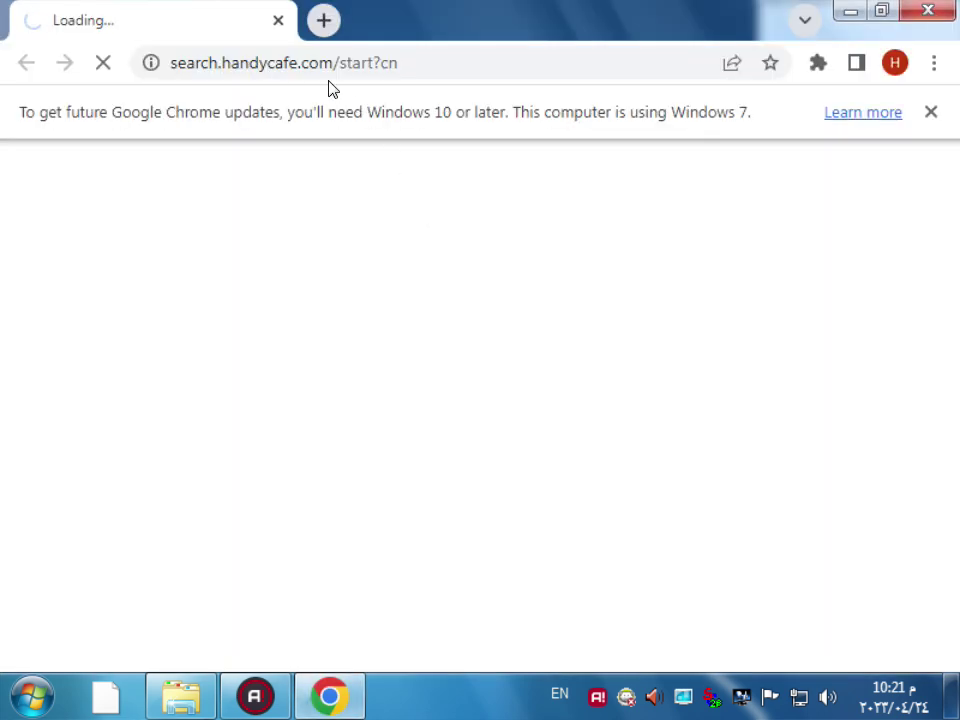
left_click(324, 20)
left_click(278, 20)
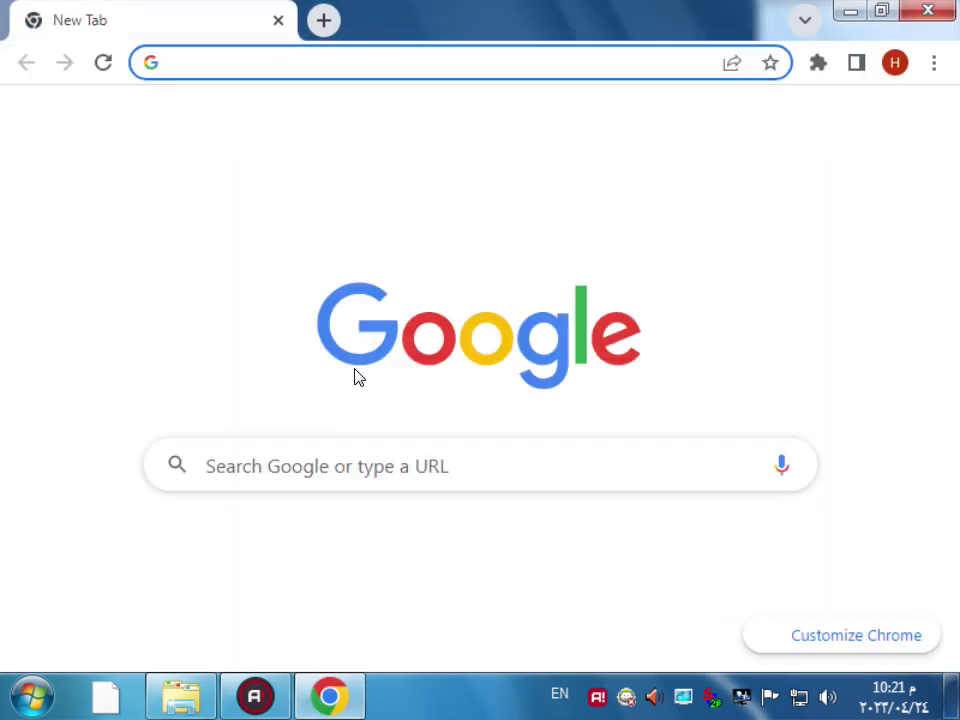
left_click(356, 461)
type("f")
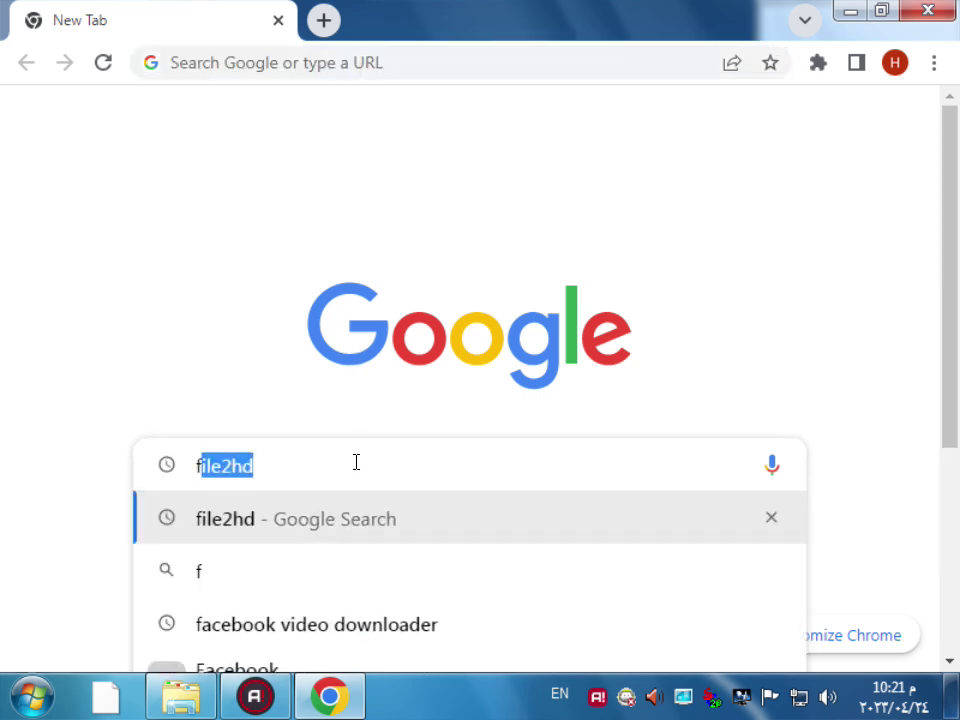
type("lsh player")
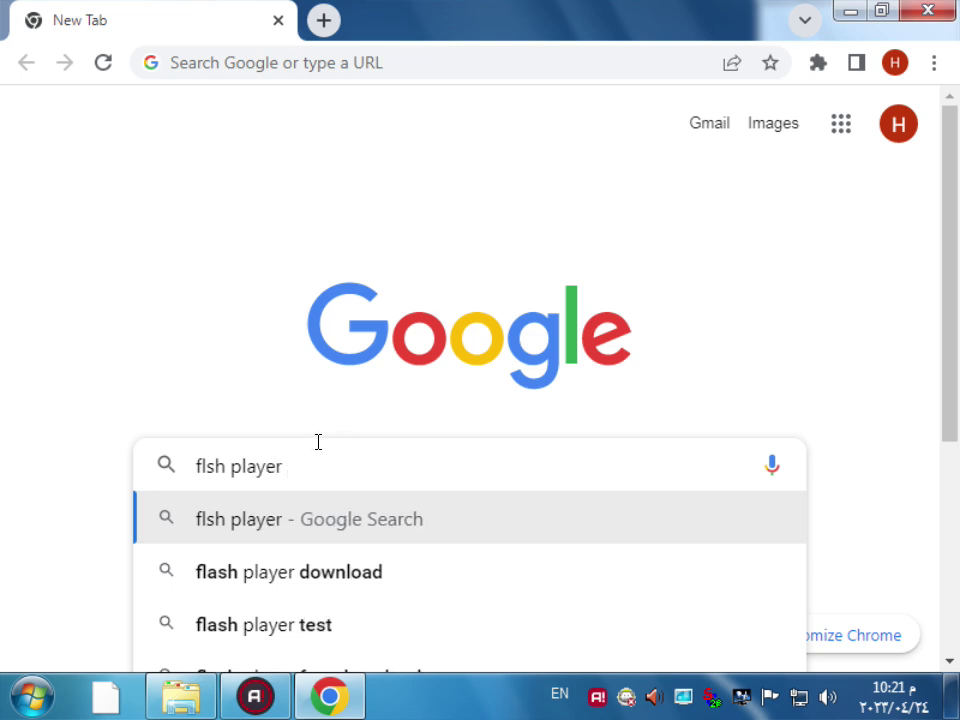
scroll(420, 470, "down", 1)
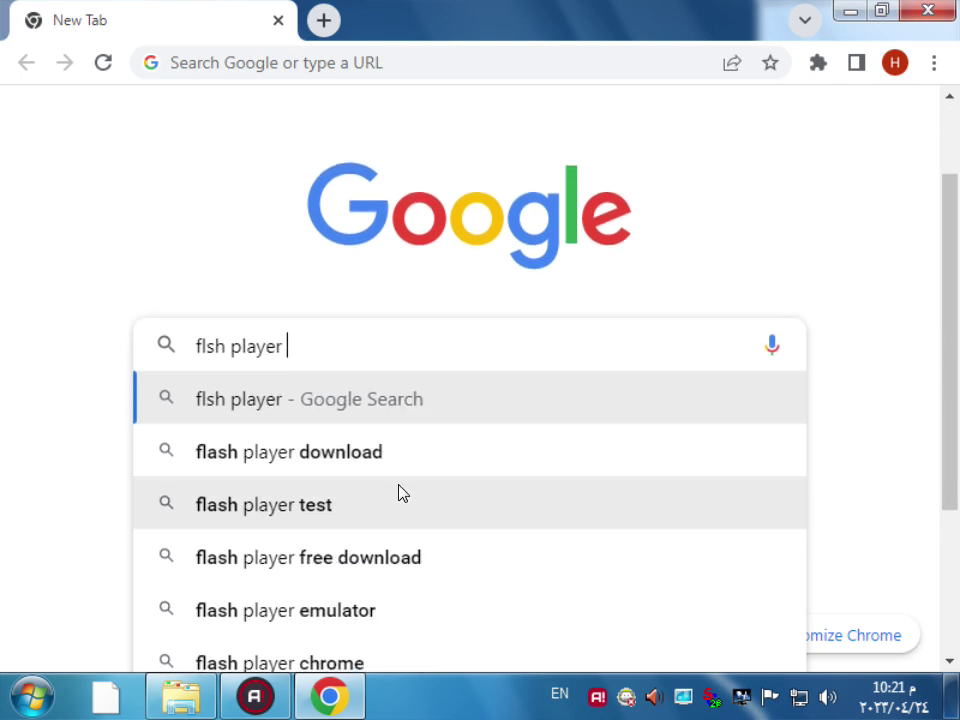
left_click(388, 464)
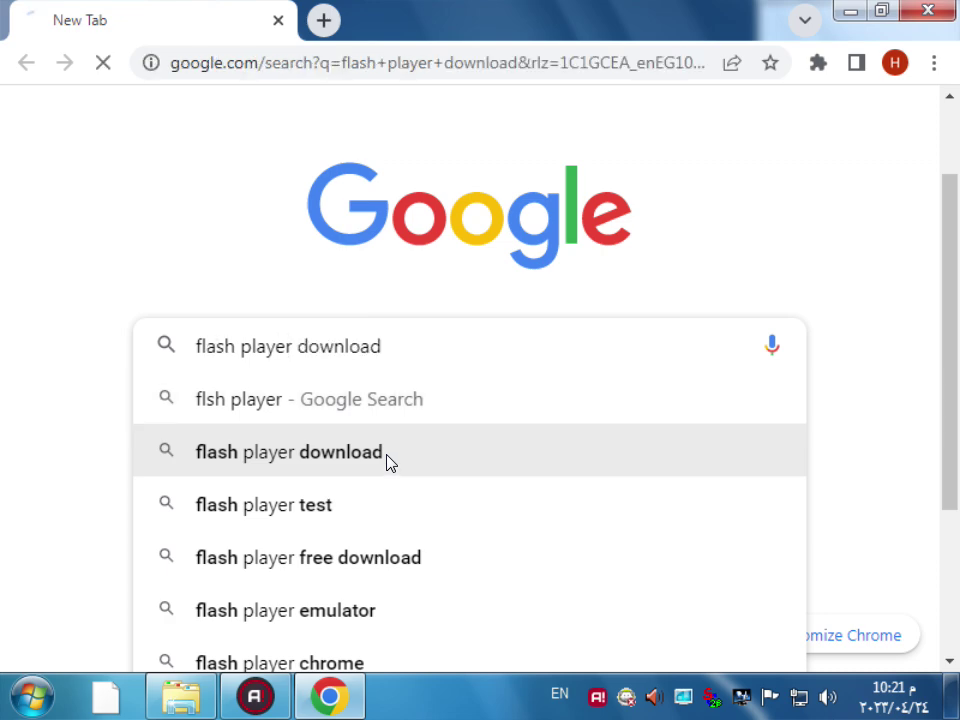
- Look through the search results and open FileHippo's Adobe Flash Player 32.0.0.465 for Windows page
scroll(424, 402, "down", 6)
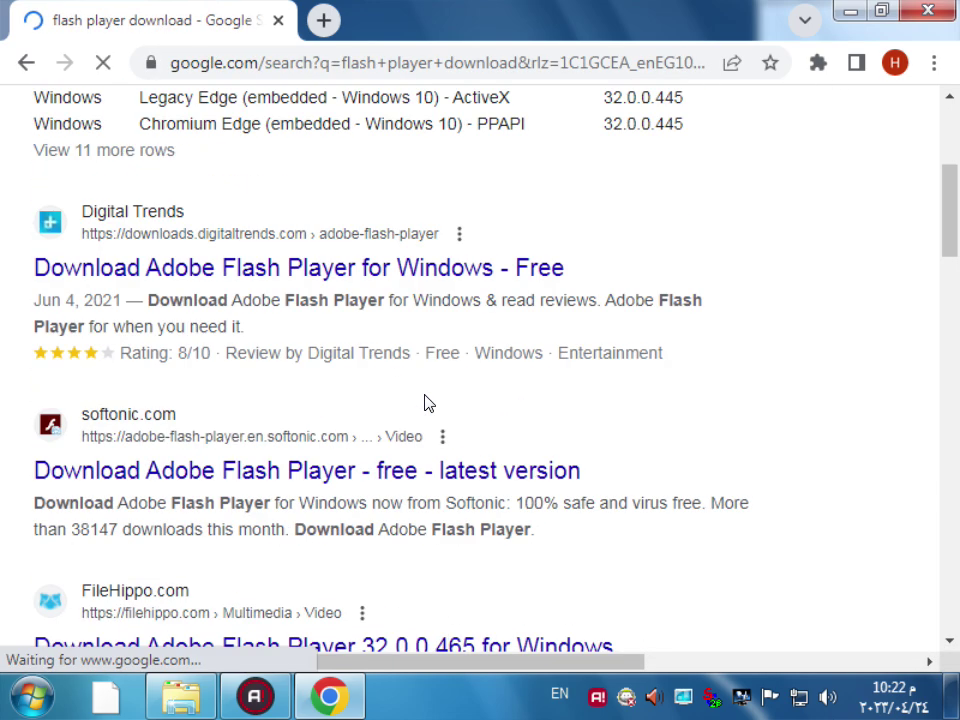
scroll(424, 402, "down", 6)
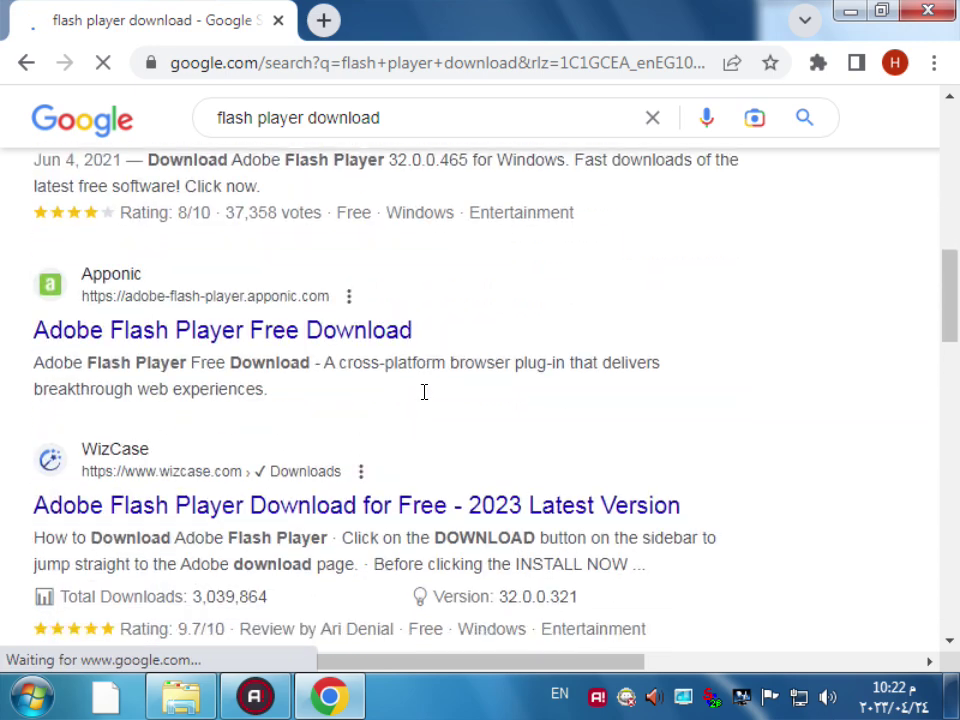
scroll(424, 402, "down", 6)
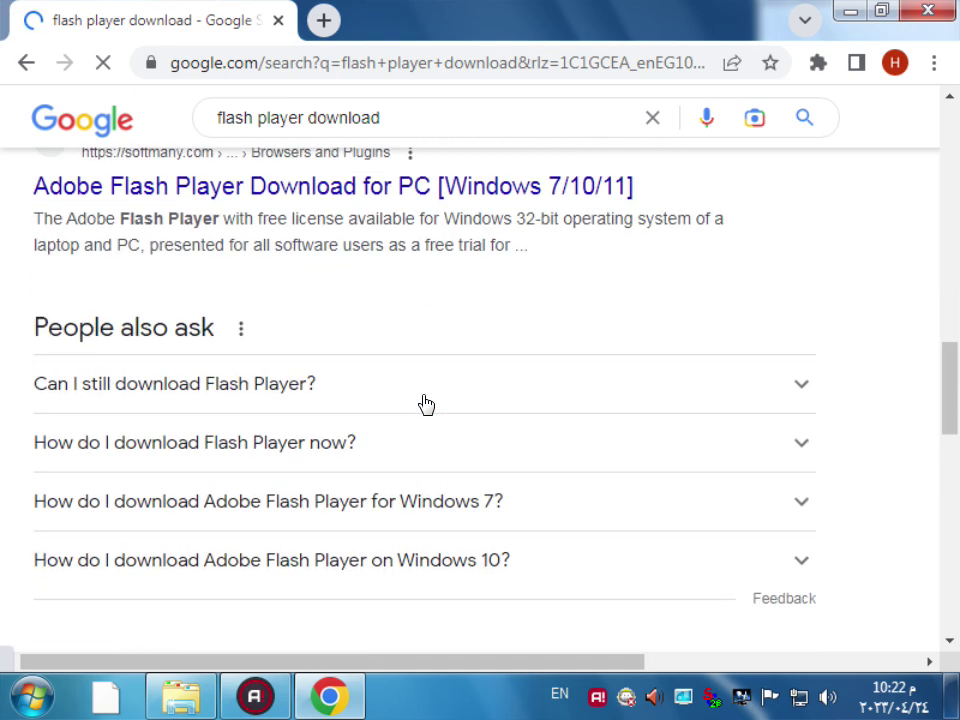
scroll(453, 437, "up", 8)
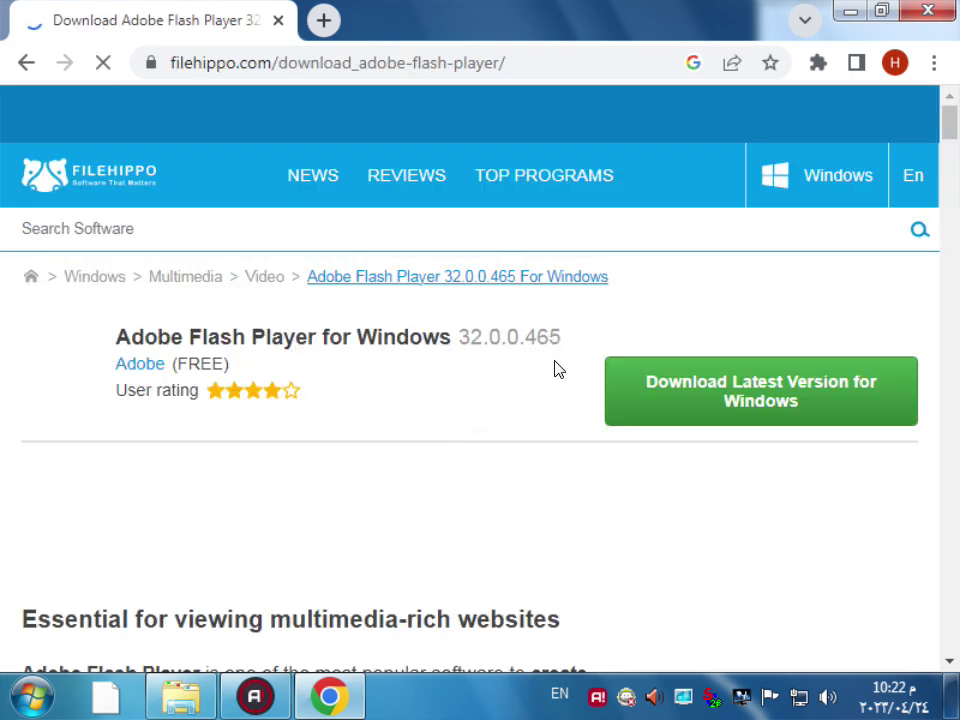
- Try to download Adobe Flash Player's latest Windows version from FileHippo, dismissing the Opera advertisement, and return to the product page
left_click(735, 406)
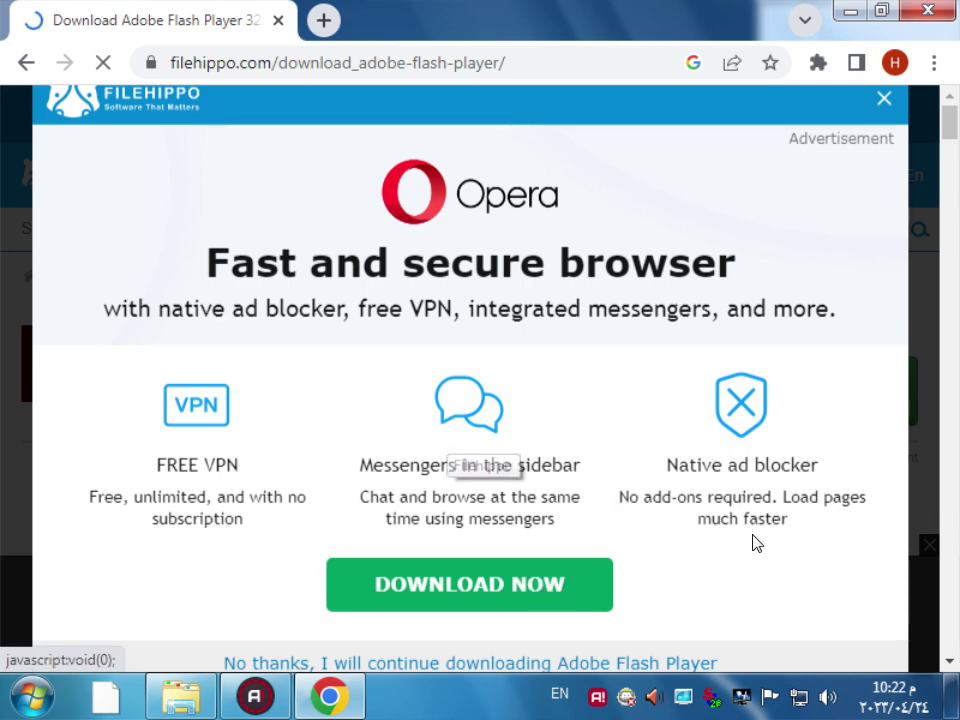
left_click(883, 100)
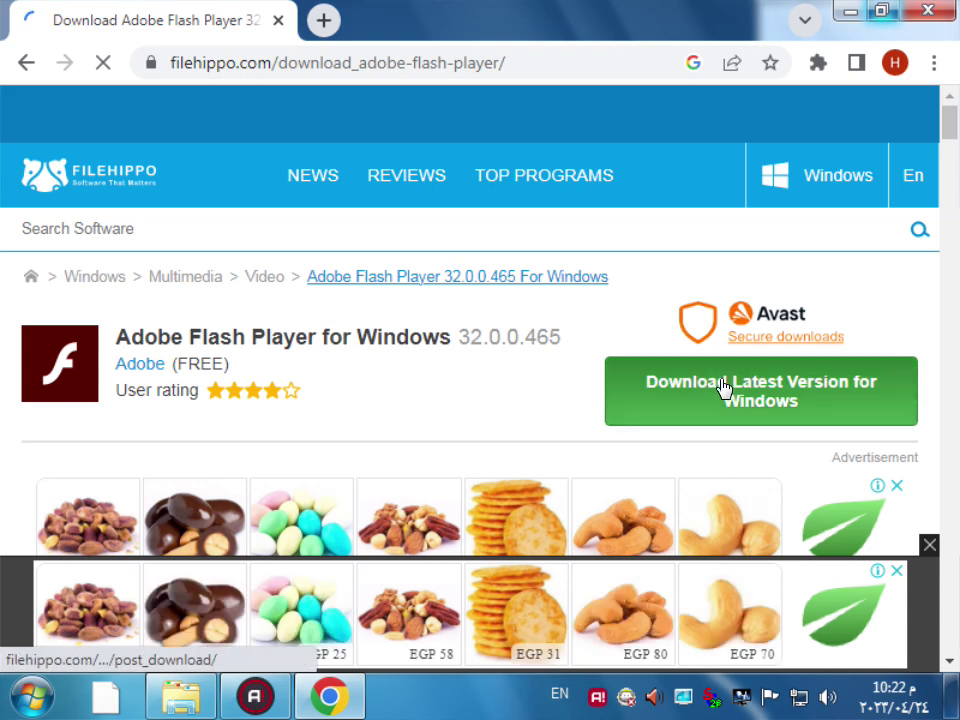
left_click(724, 388)
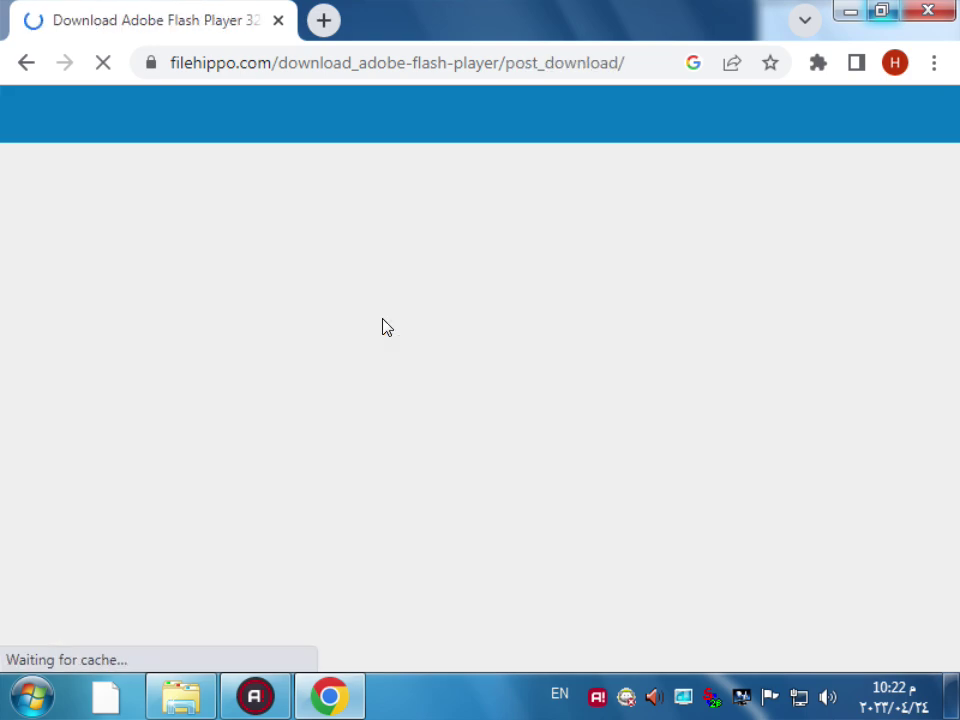
scroll(384, 326, "down", 5)
scroll(384, 326, "up", 2)
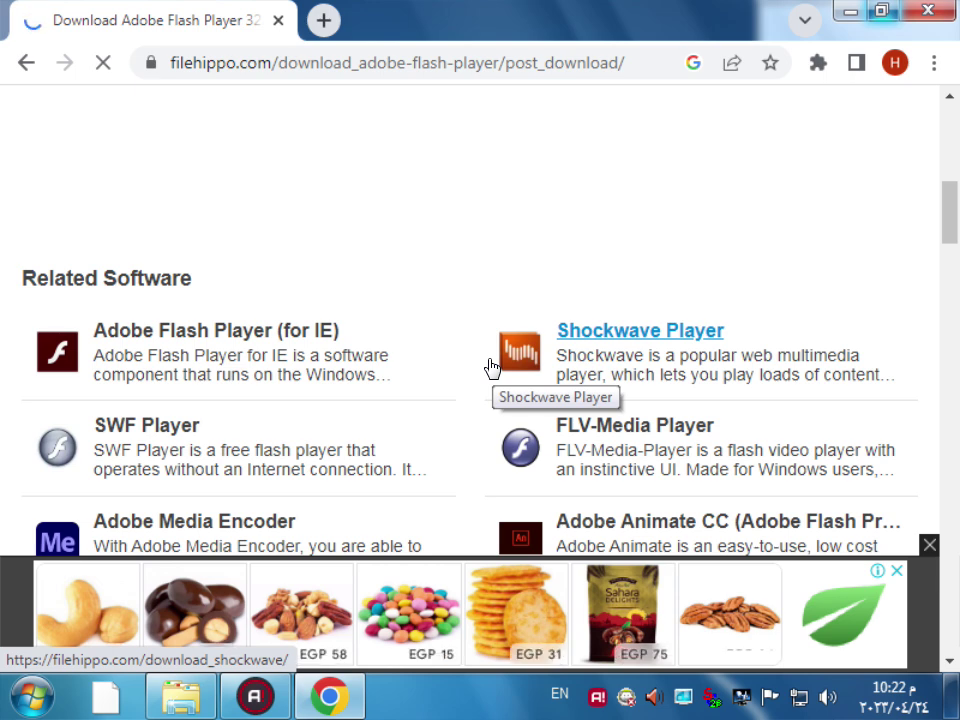
scroll(489, 369, "down", 1)
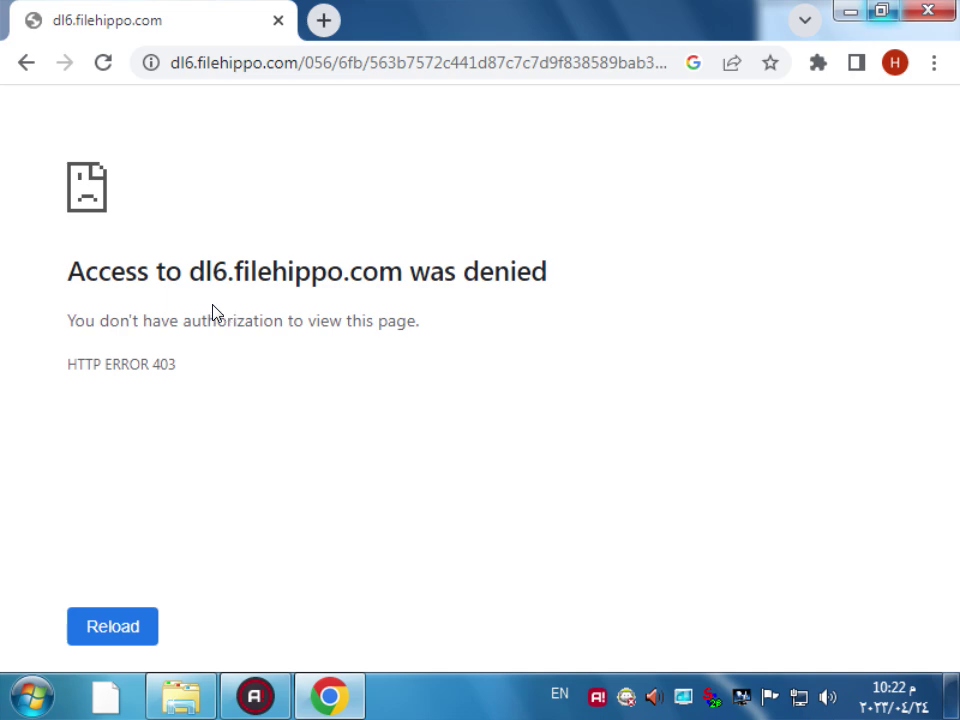
left_click(123, 624)
left_click(26, 64)
- Look through the Flash Player description and Related Software list on FileHippo, and return to the Google results
scroll(354, 330, "down", 6)
scroll(345, 343, "down", 20)
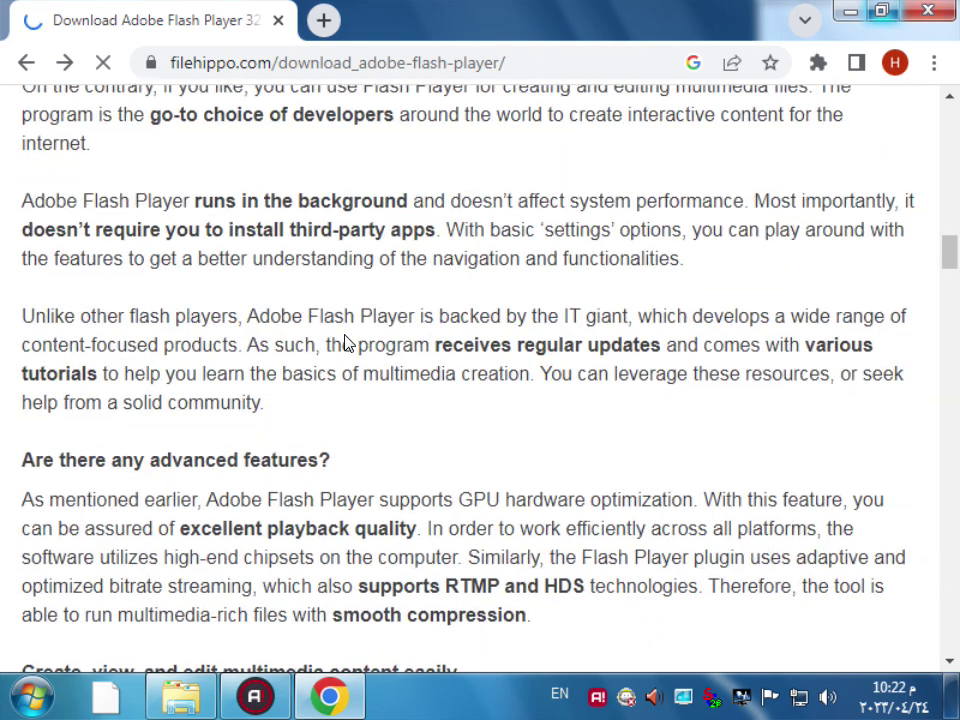
scroll(345, 343, "down", 10)
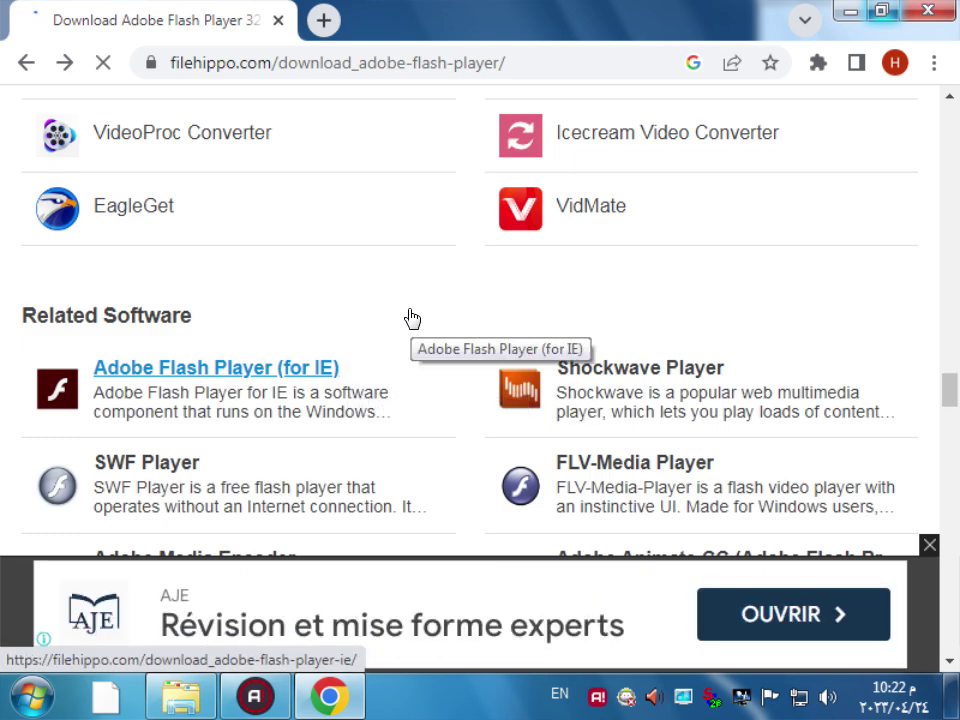
scroll(414, 317, "down", 1)
scroll(414, 317, "down", 3)
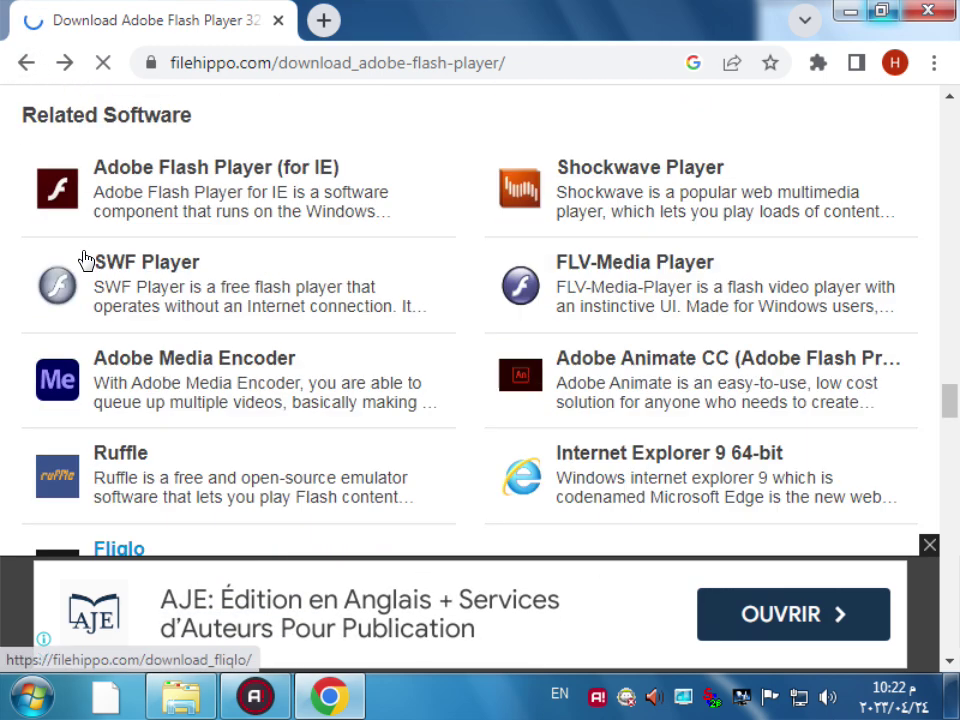
scroll(85, 260, "up", 10)
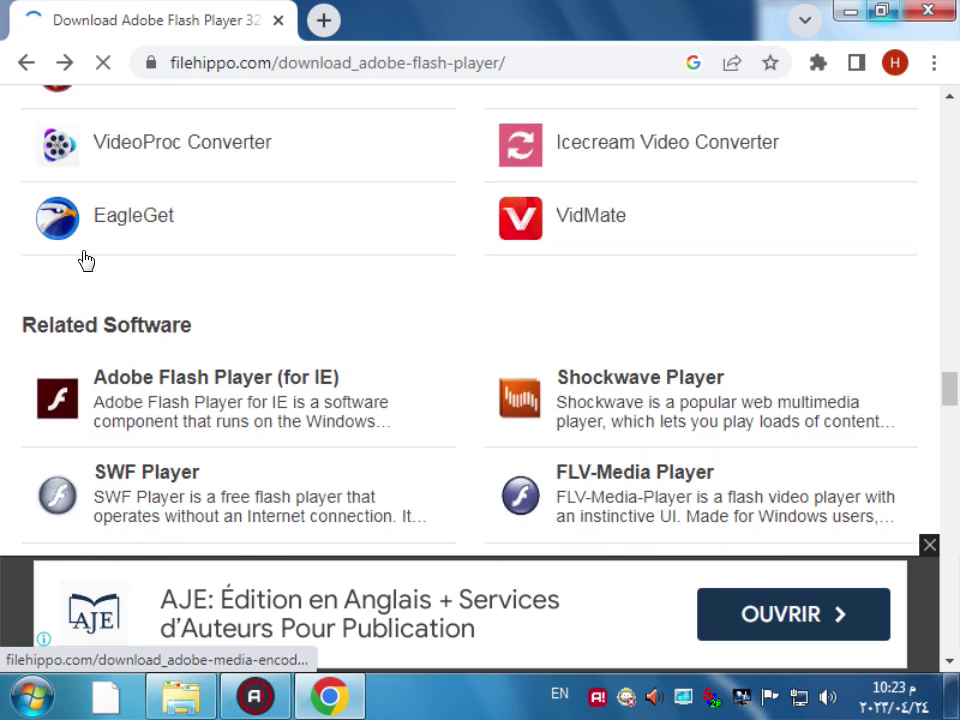
left_click(30, 66)
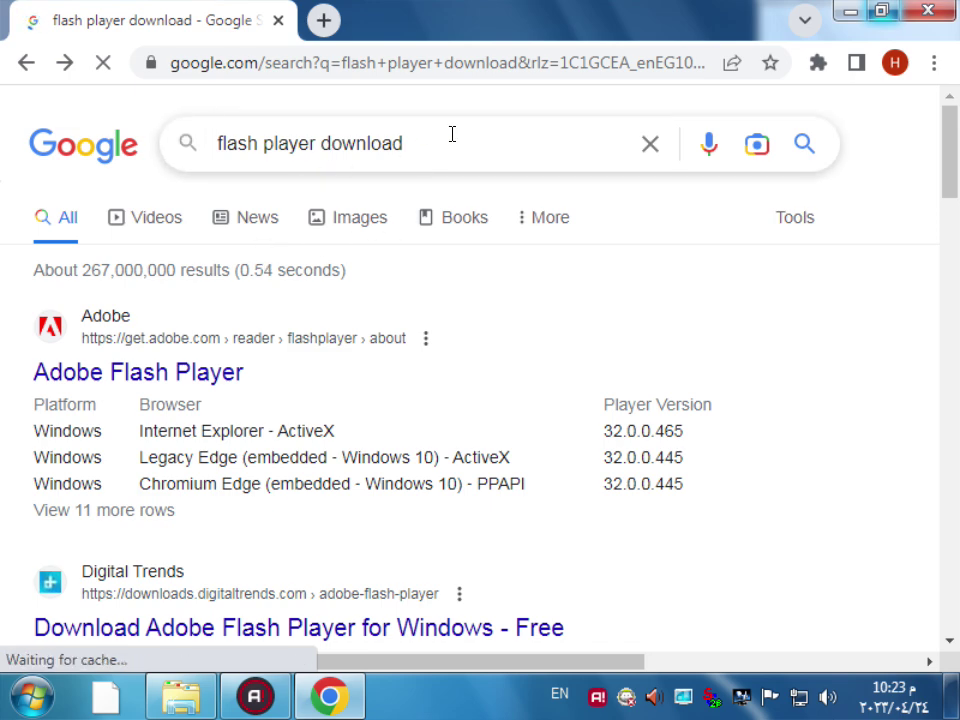
- Change the Google search to "flash player 32 sa.exe download"
left_click_drag(452, 134, 335, 143)
key("BackSpace")
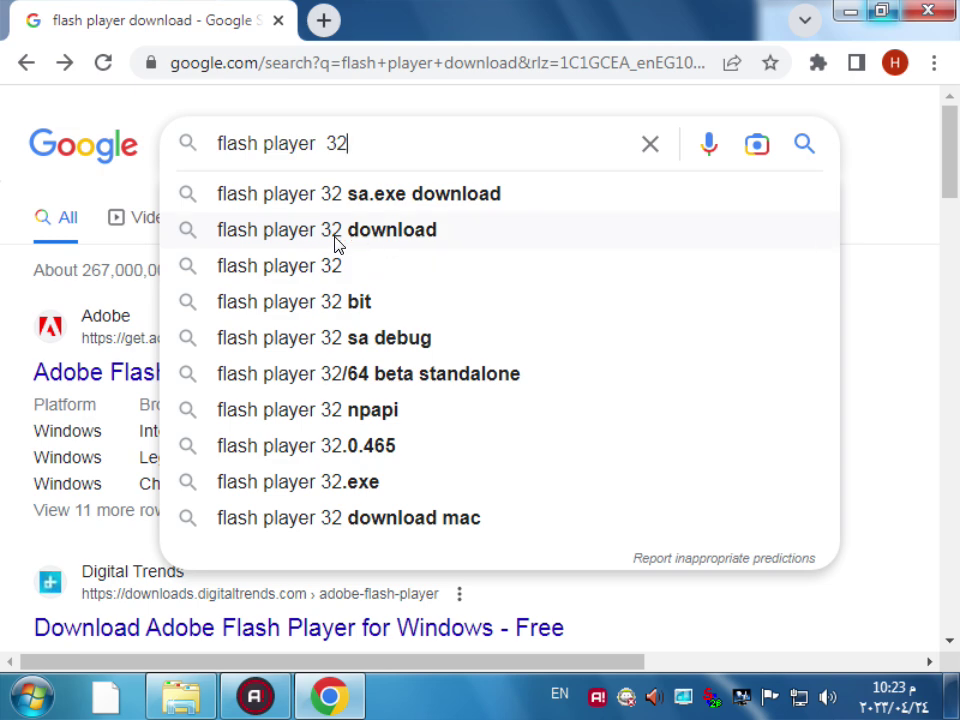
left_click(395, 203)
- Open the Internet Archive page for Flash Player Standalone (SA) and Debug Downloads and download all 16 files as a ZIP
scroll(419, 333, "down", 1)
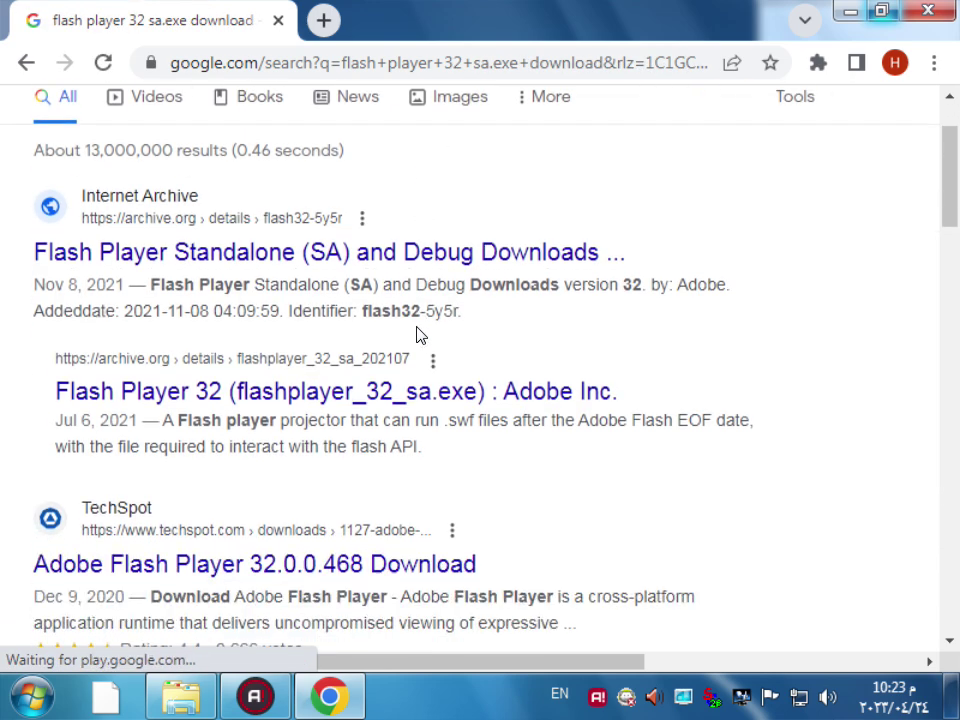
left_click(422, 263)
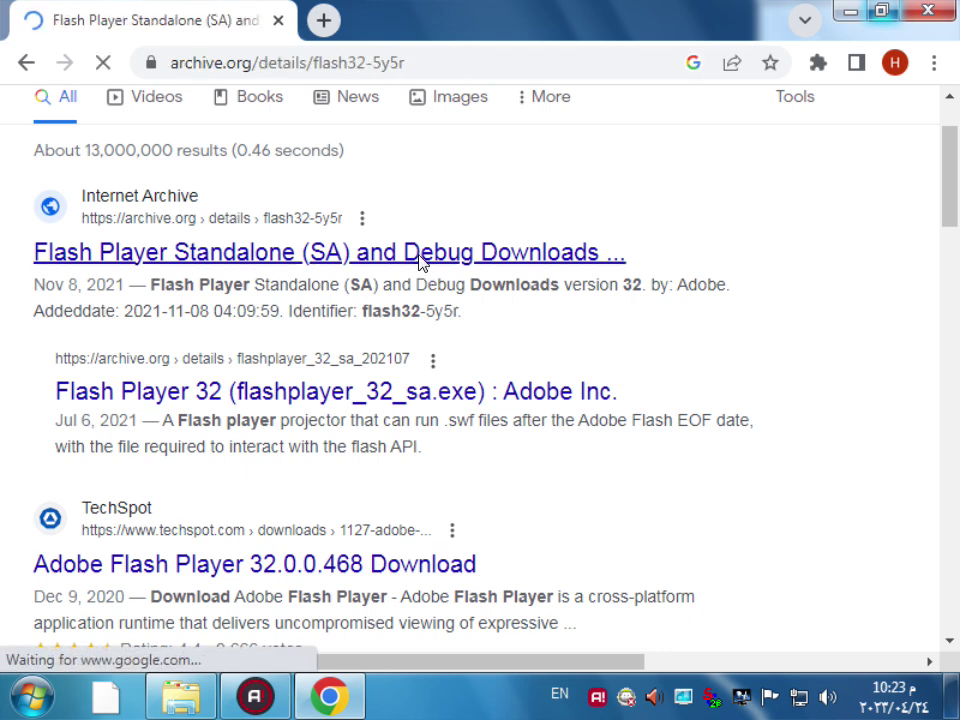
scroll(437, 413, "down", 2)
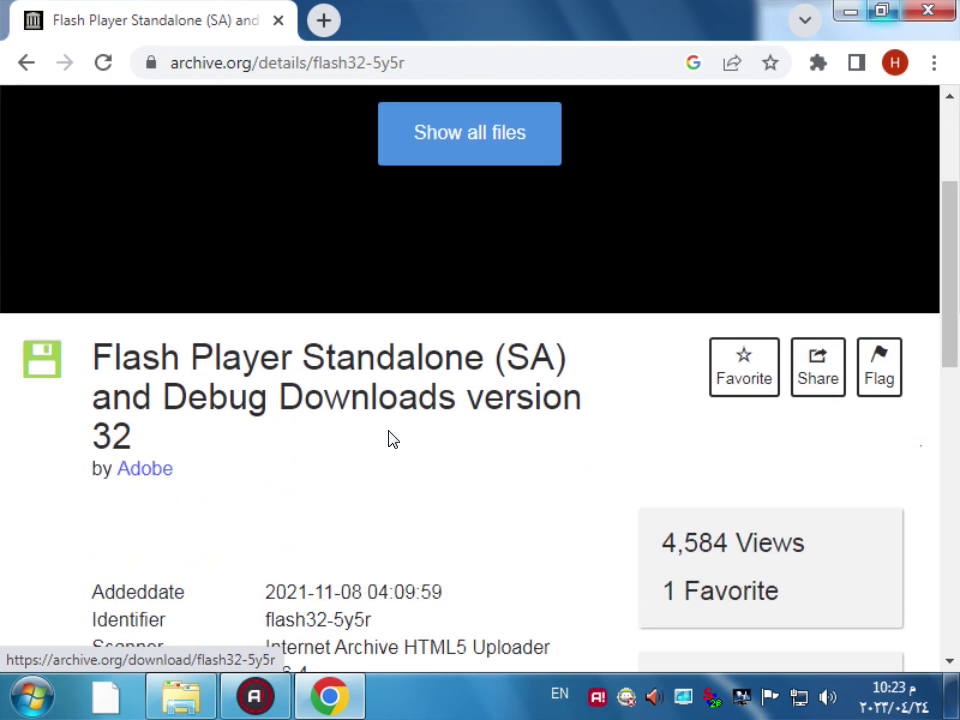
scroll(392, 440, "down", 4)
scroll(400, 425, "down", 5)
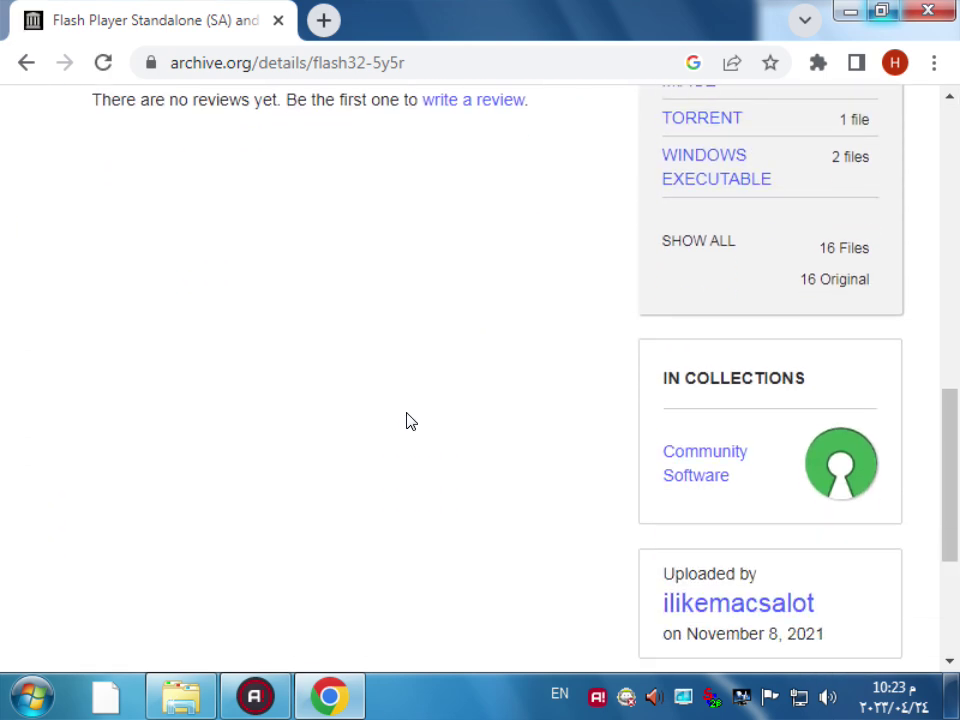
scroll(630, 450, "up", 3)
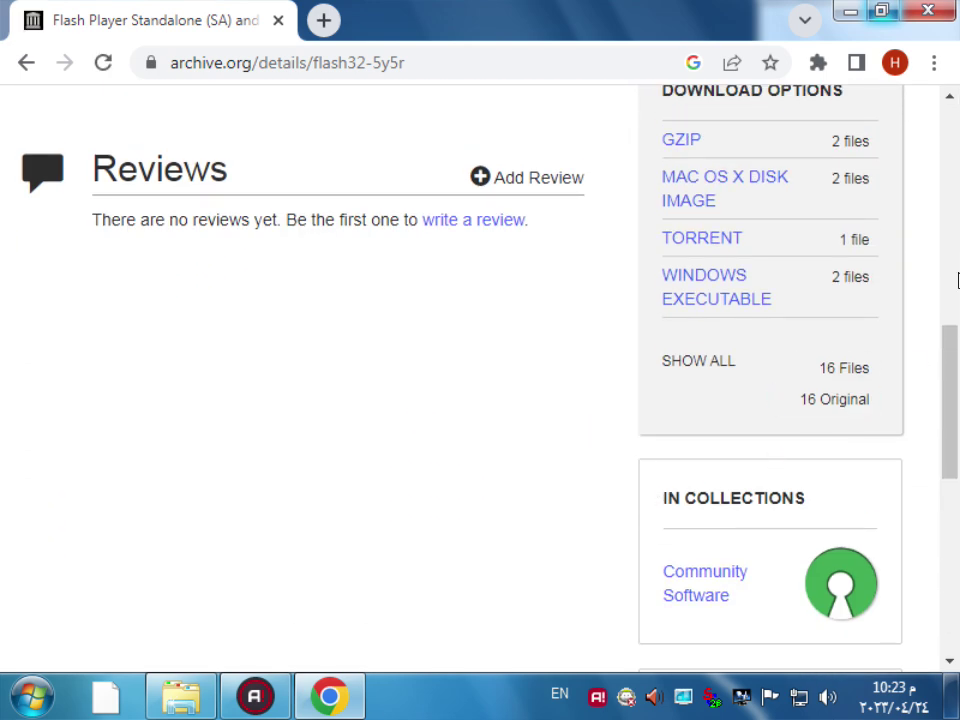
left_click(822, 370)
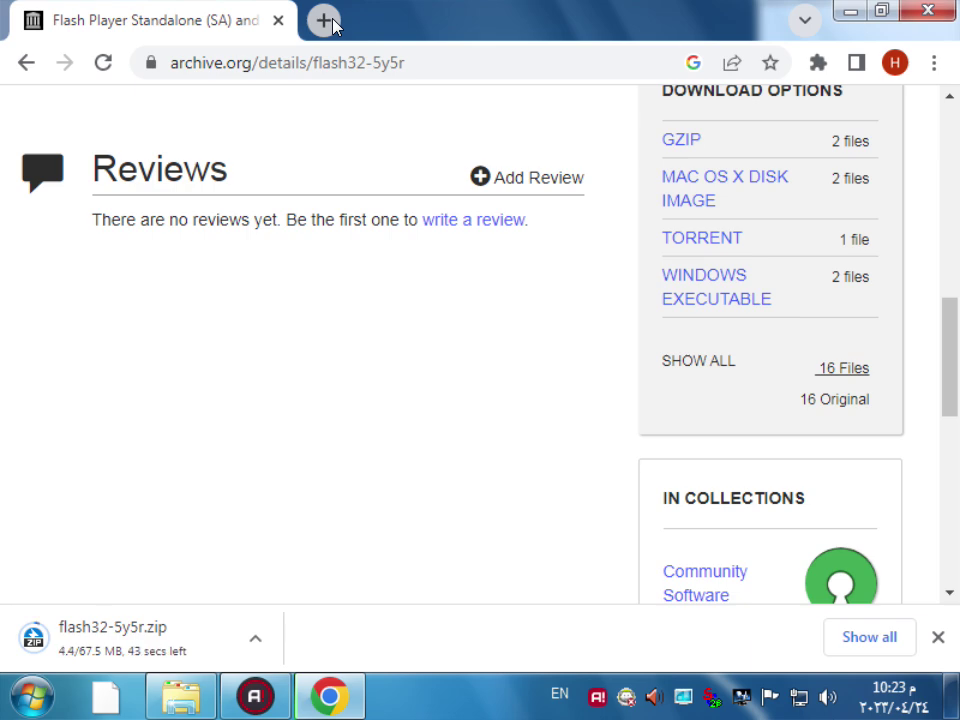
- Return to the search results, open a new tab and close the search results tab
left_click(16, 64)
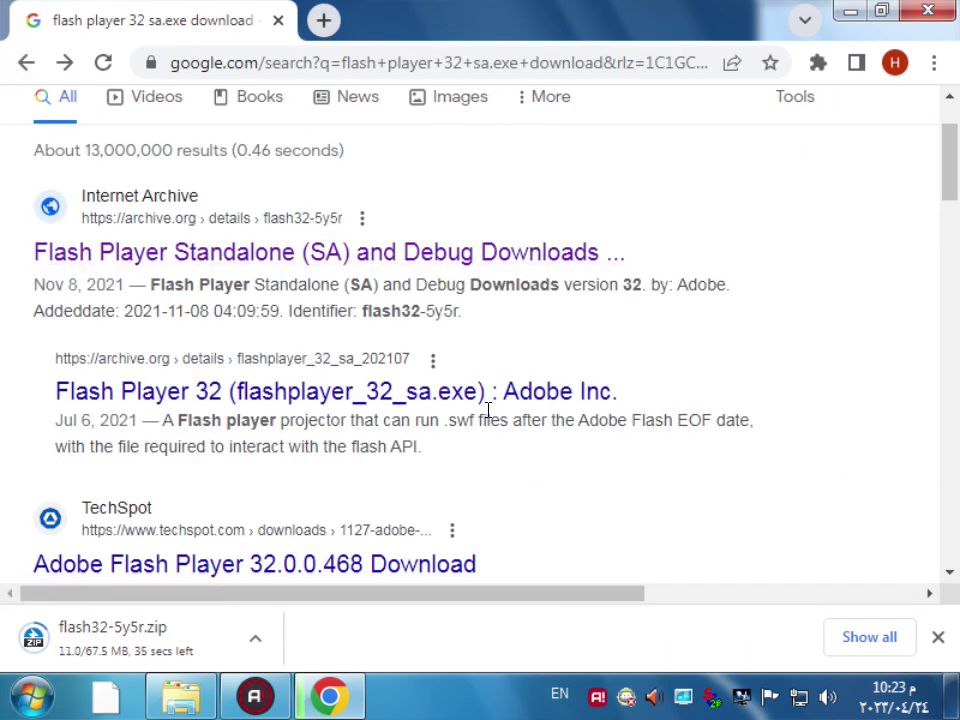
scroll(465, 313, "up", 2)
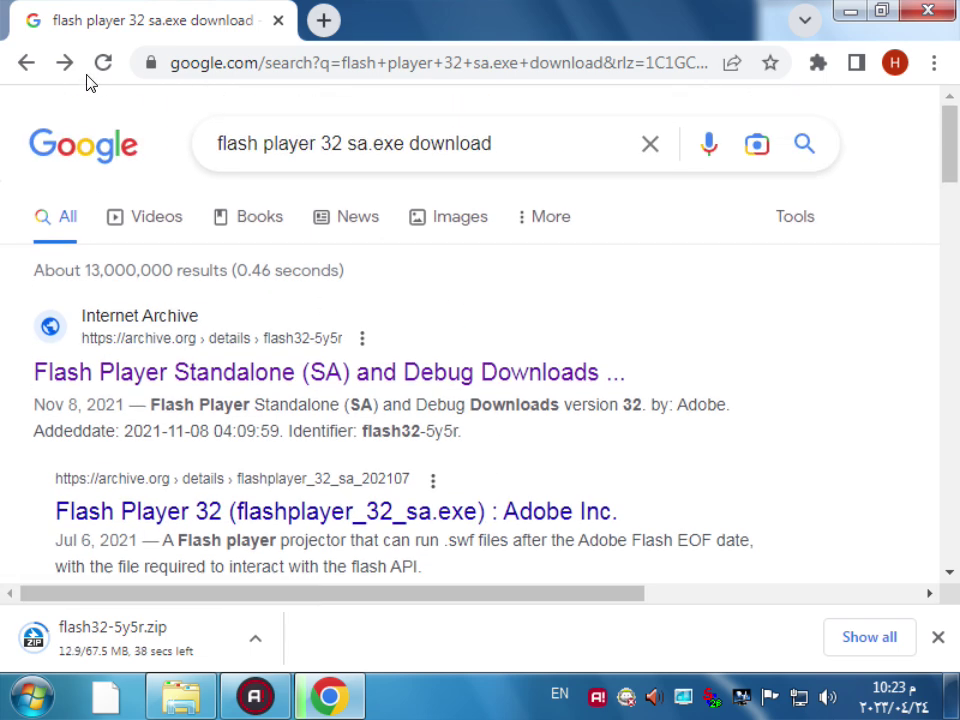
left_click(322, 20)
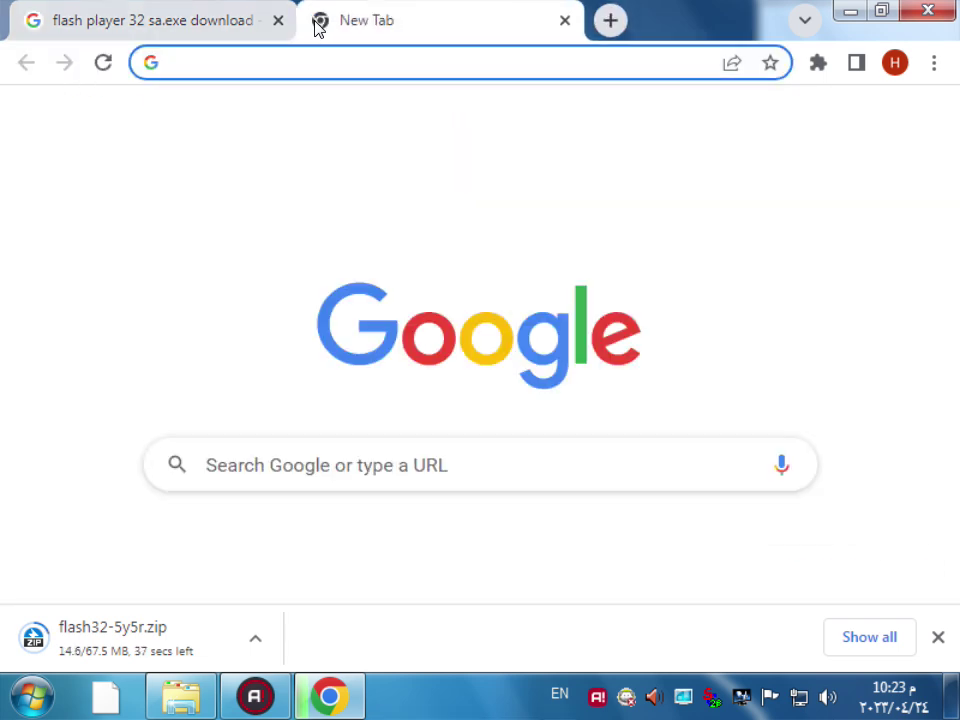
left_click(278, 20)
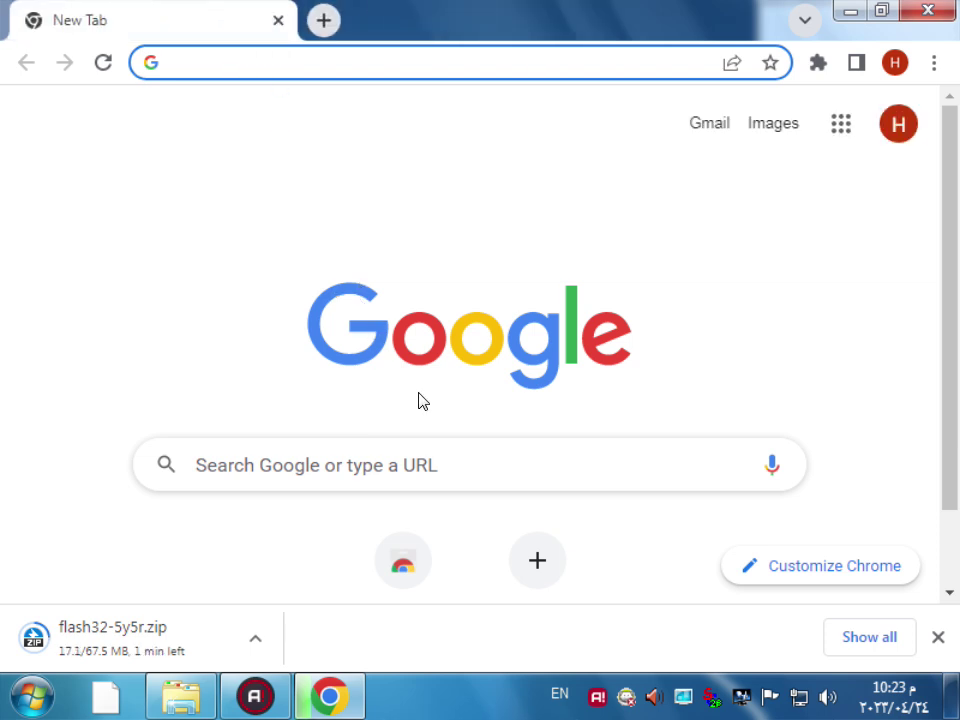
scroll(435, 398, "down", 1)
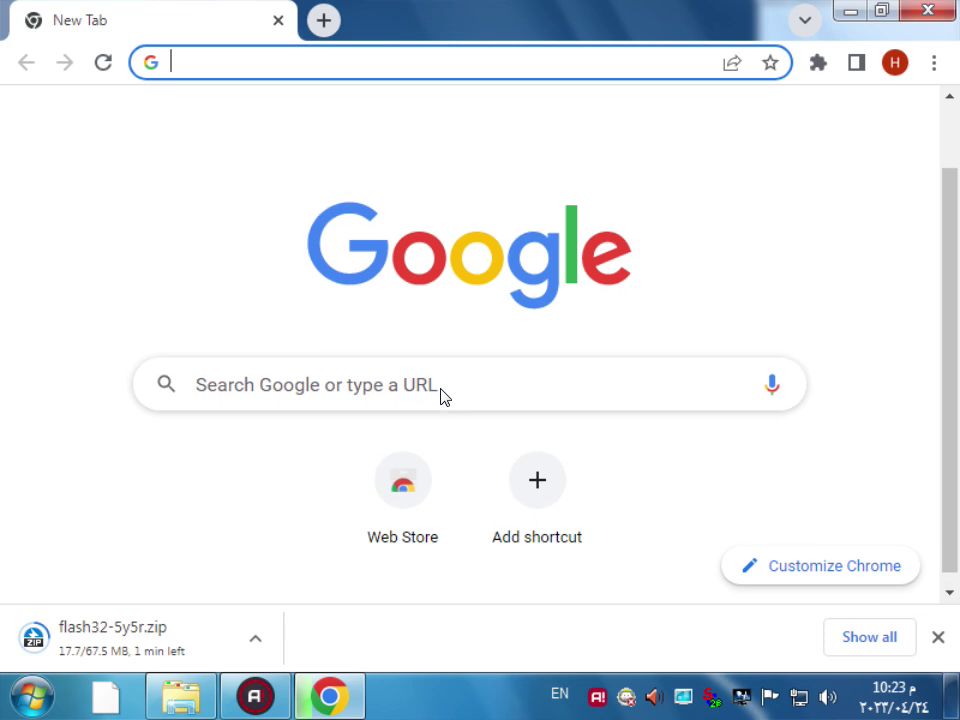
scroll(444, 393, "up", 1)
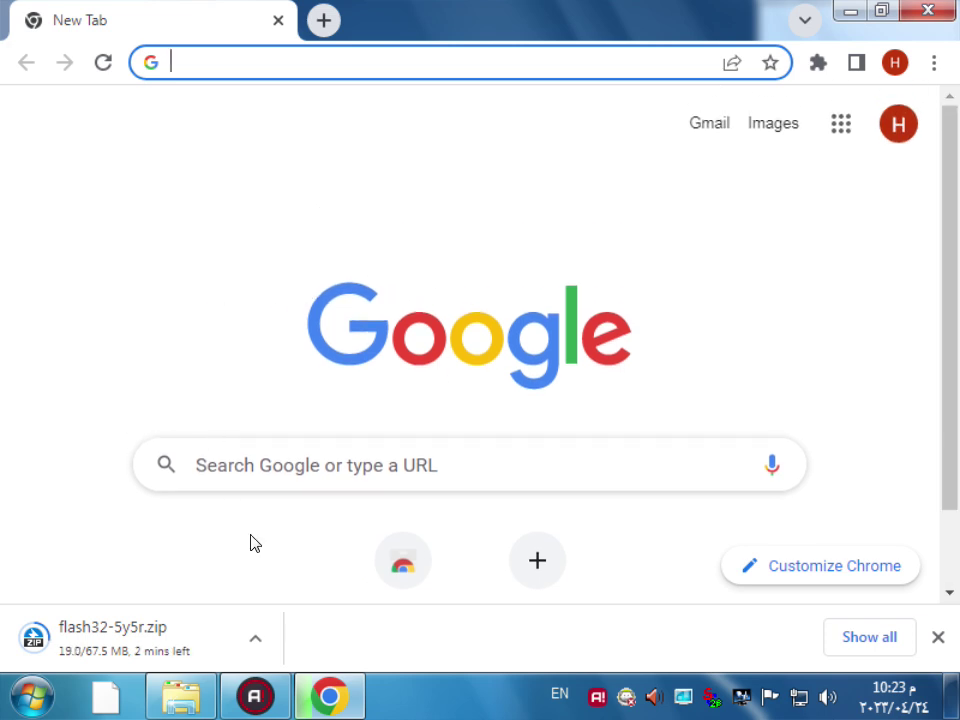
scroll(418, 426, "down", 1)
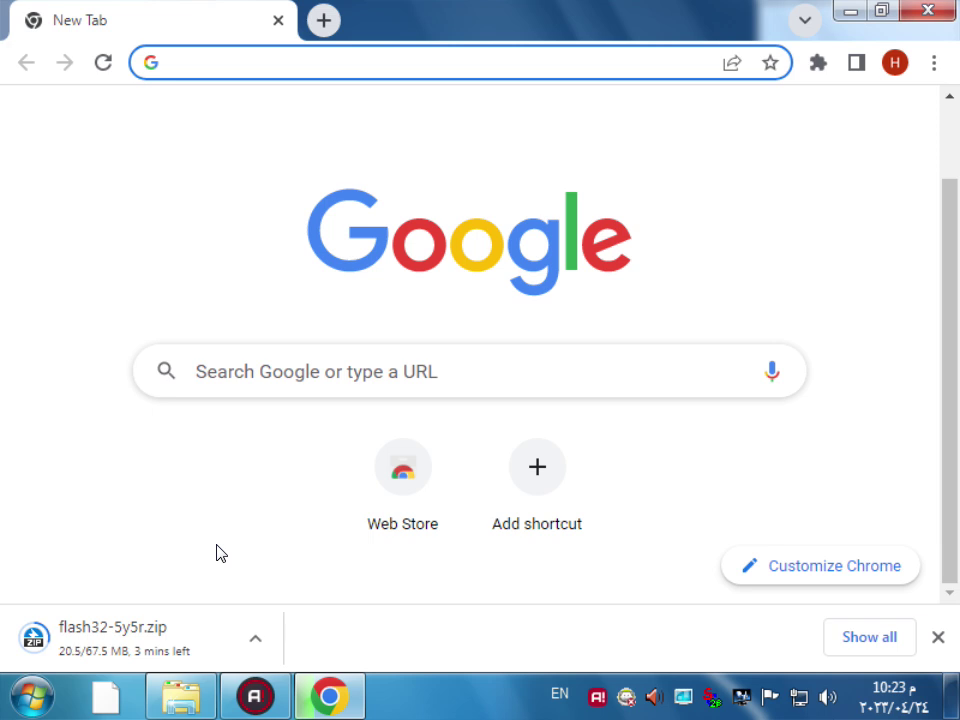
scroll(364, 454, "up", 1)
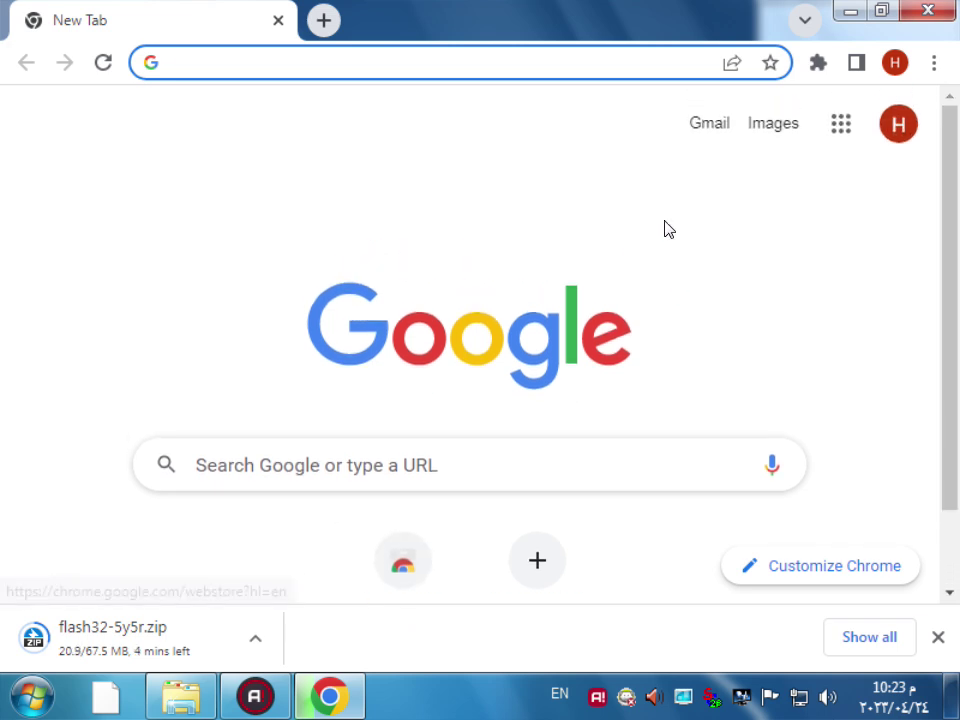
- Open Google Drive from the Google apps and open an additional blank tab beside it
left_click(845, 121)
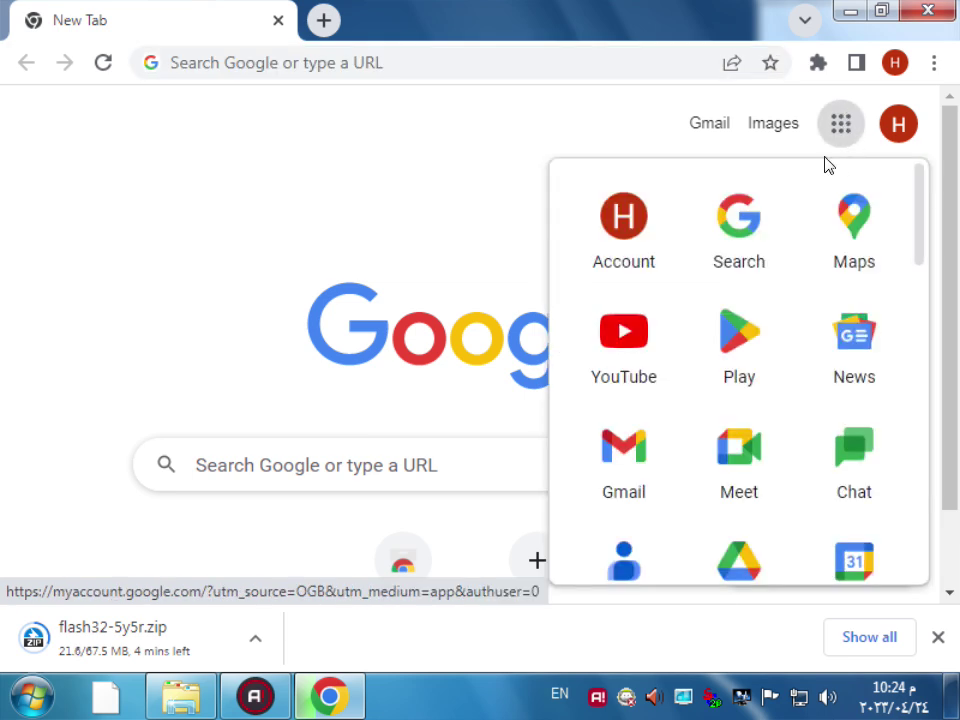
left_click(757, 575)
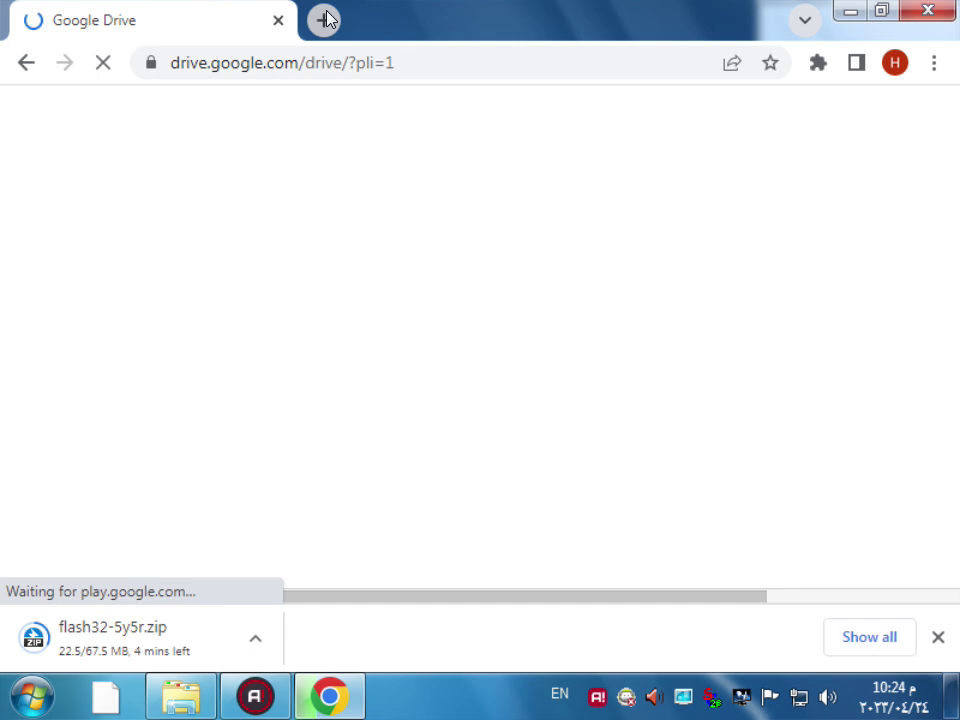
left_click(325, 20)
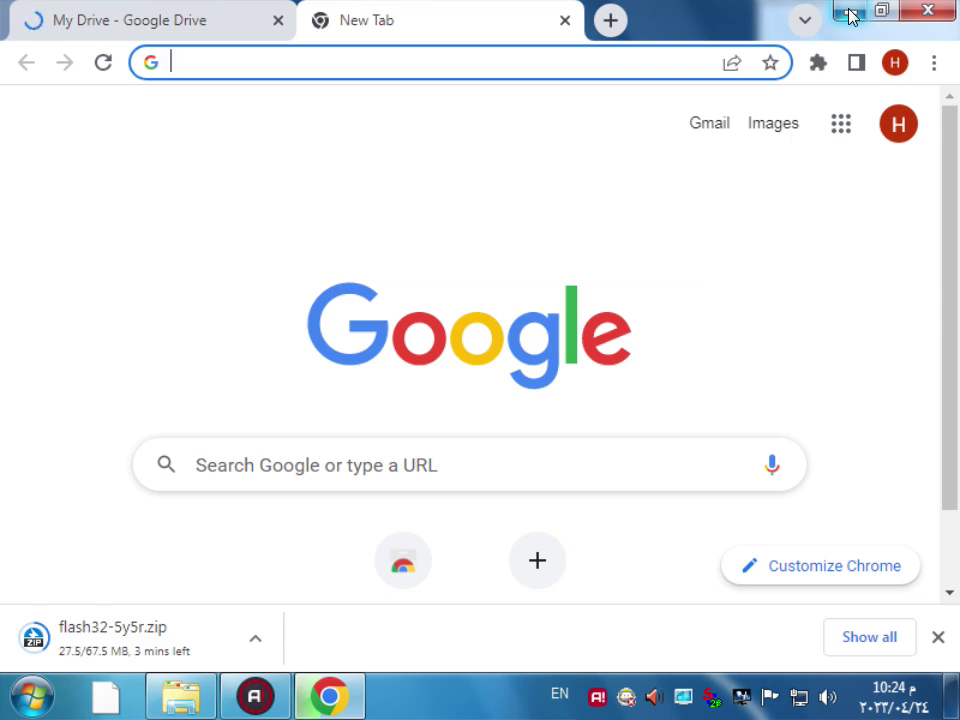
- Minimize the browser and open the computer's Downloads folder in Windows Explorer
left_click(850, 13)
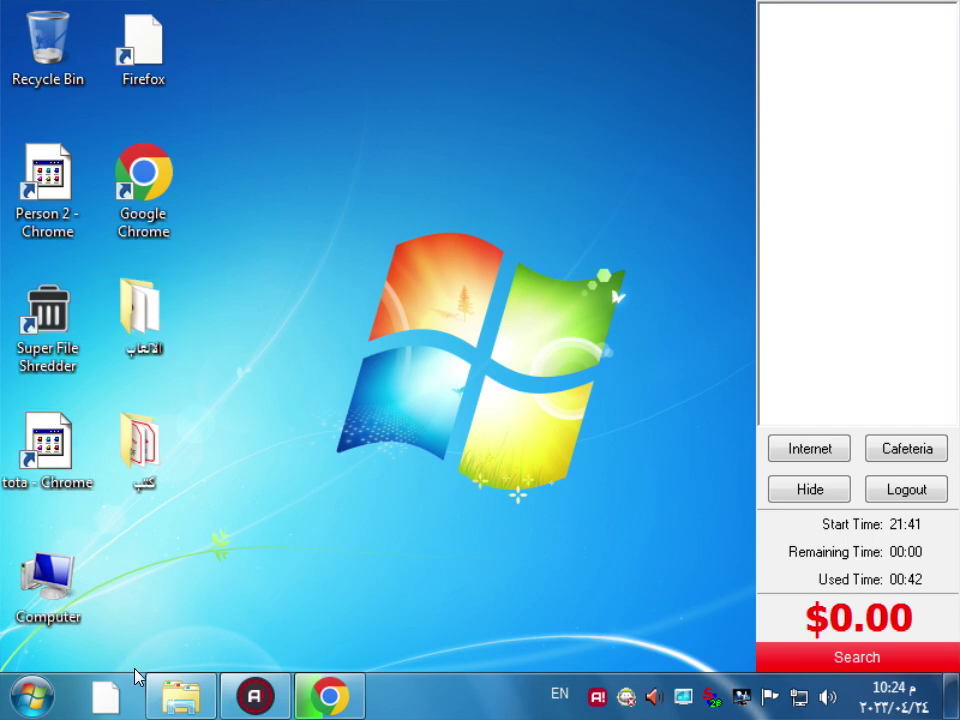
double_click(22, 607)
left_click(124, 180)
left_click(258, 180)
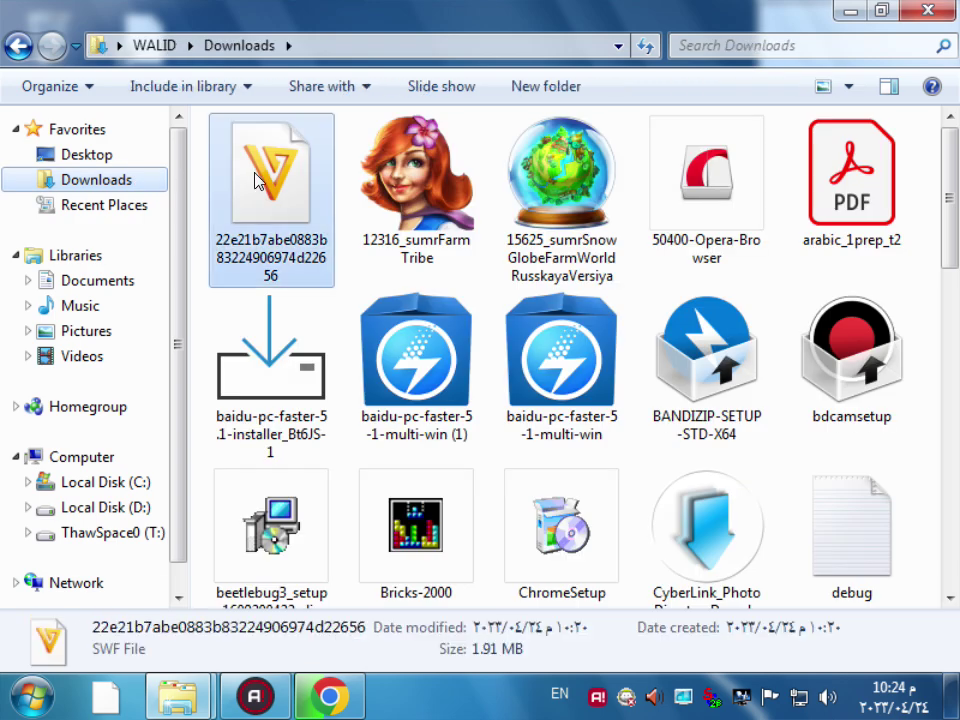
right_click(255, 180)
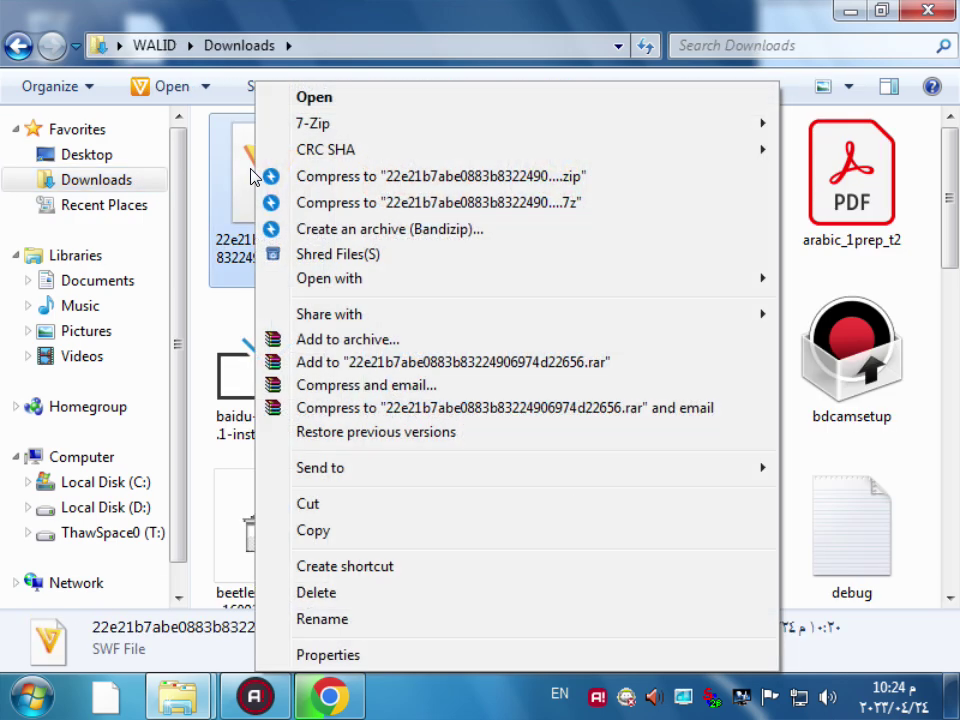
left_click(399, 624)
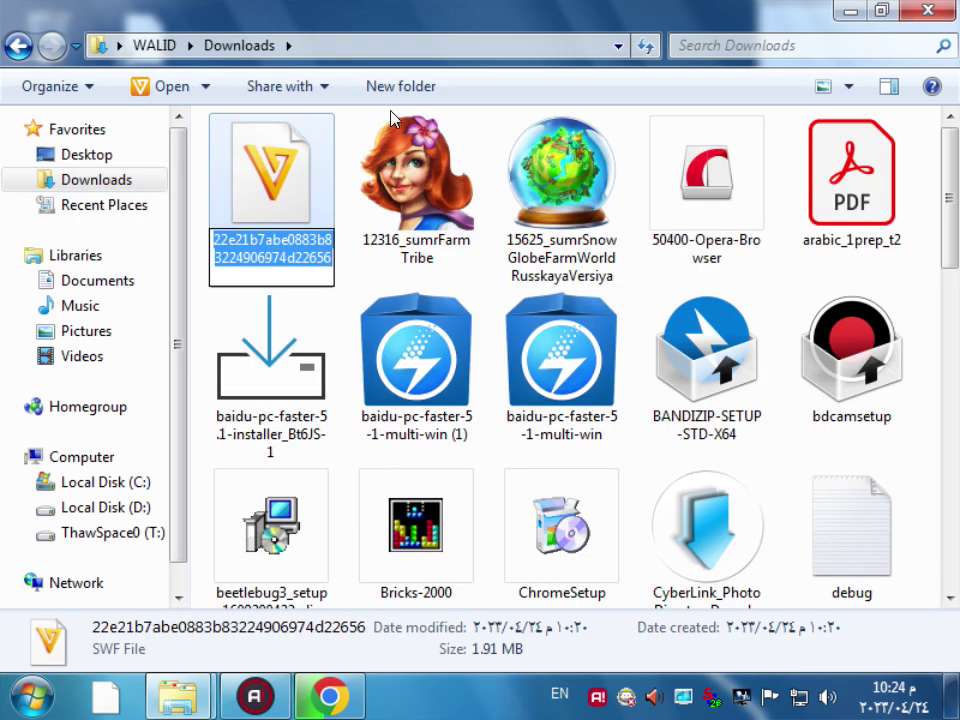
left_click(326, 240)
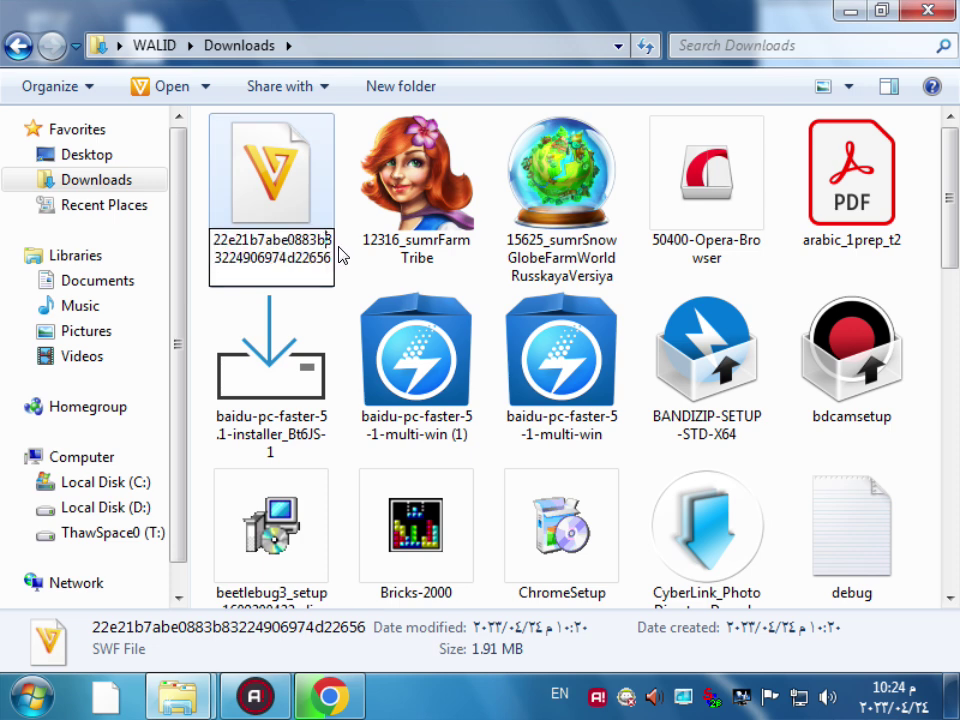
left_click_drag(320, 258, 214, 221)
key("BackSpace")
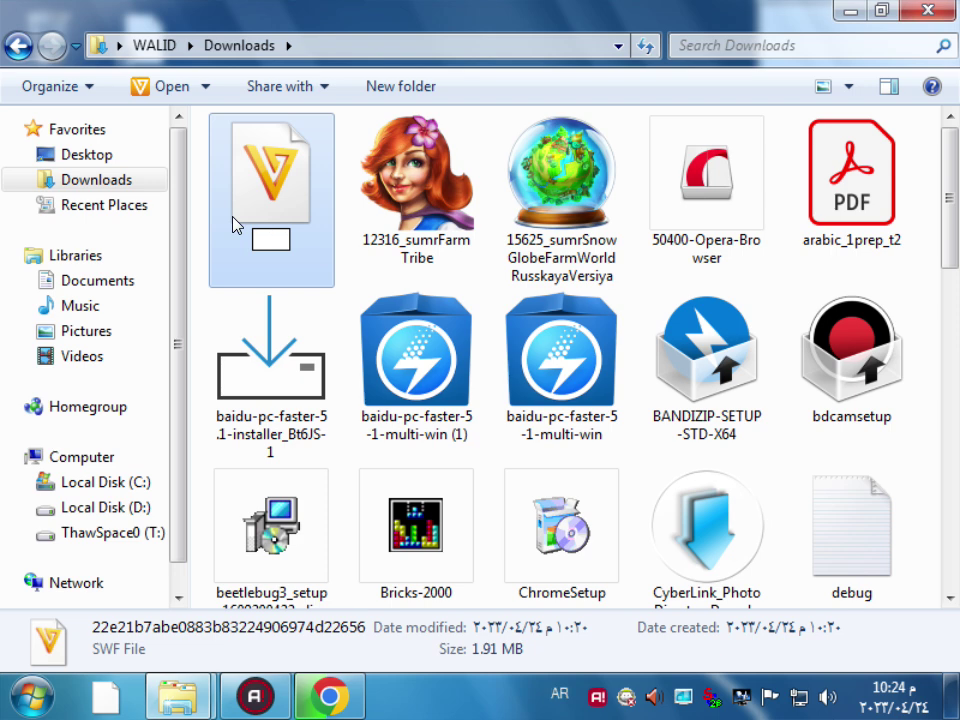
type("كراش باش فقط فلاش 2009")
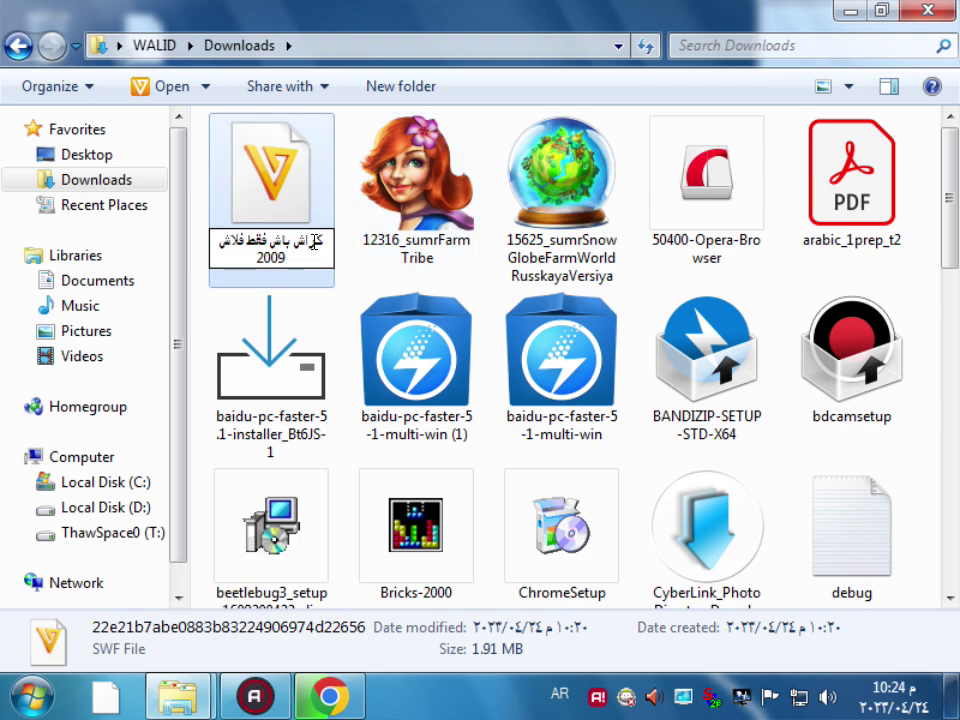
key("Return")
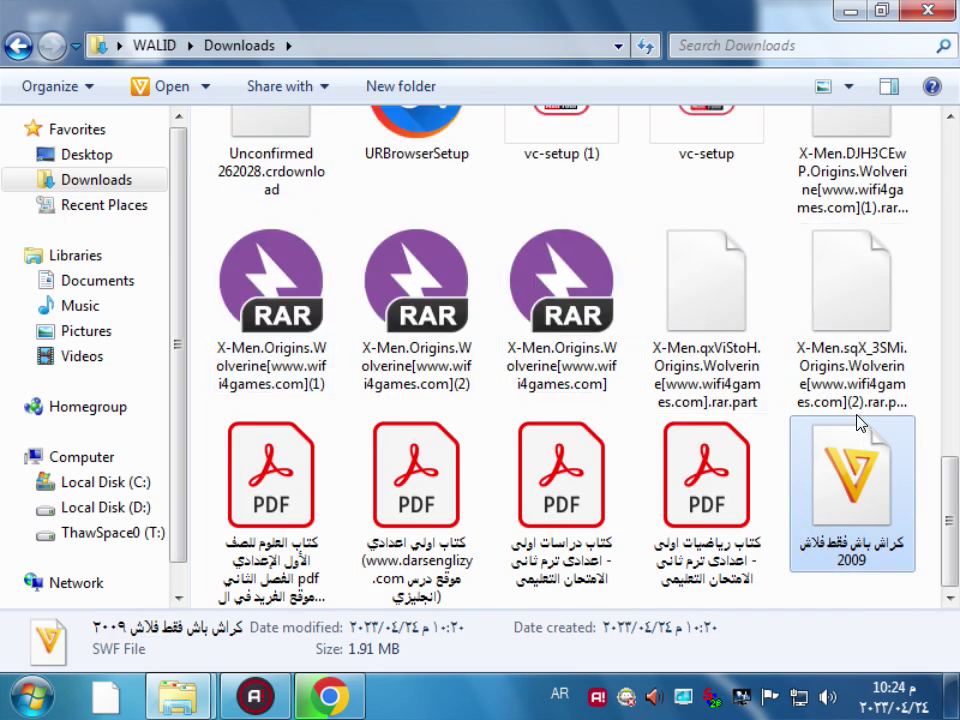
left_click(928, 10)
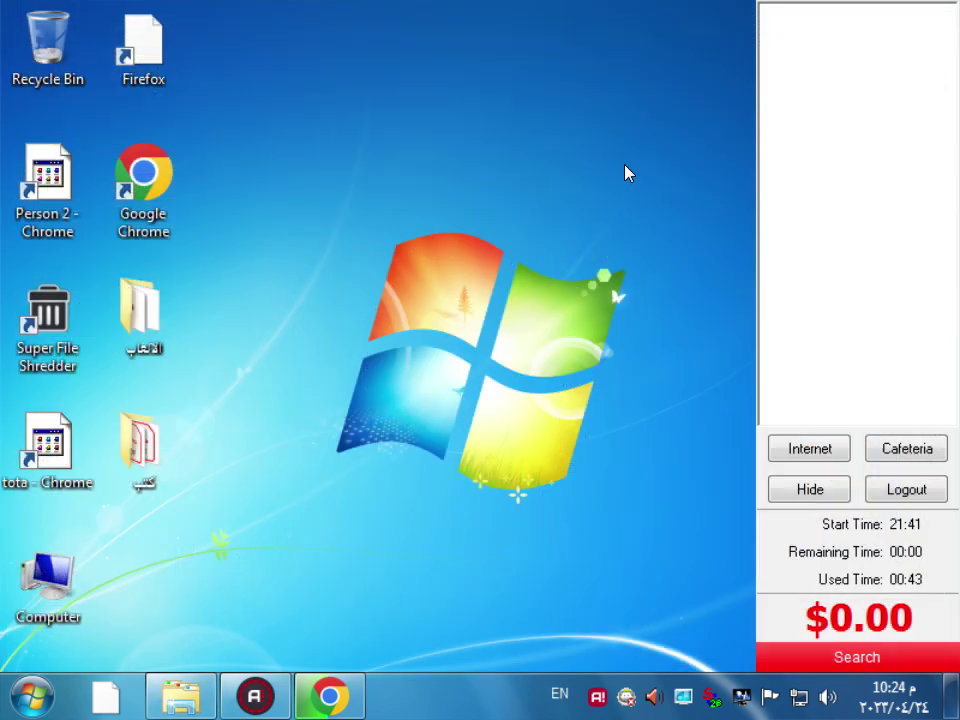
- Switch back to Chrome and upload the SWF file "كراش باش فقط فلاش 2009" from Downloads to My Drive
left_click(347, 694)
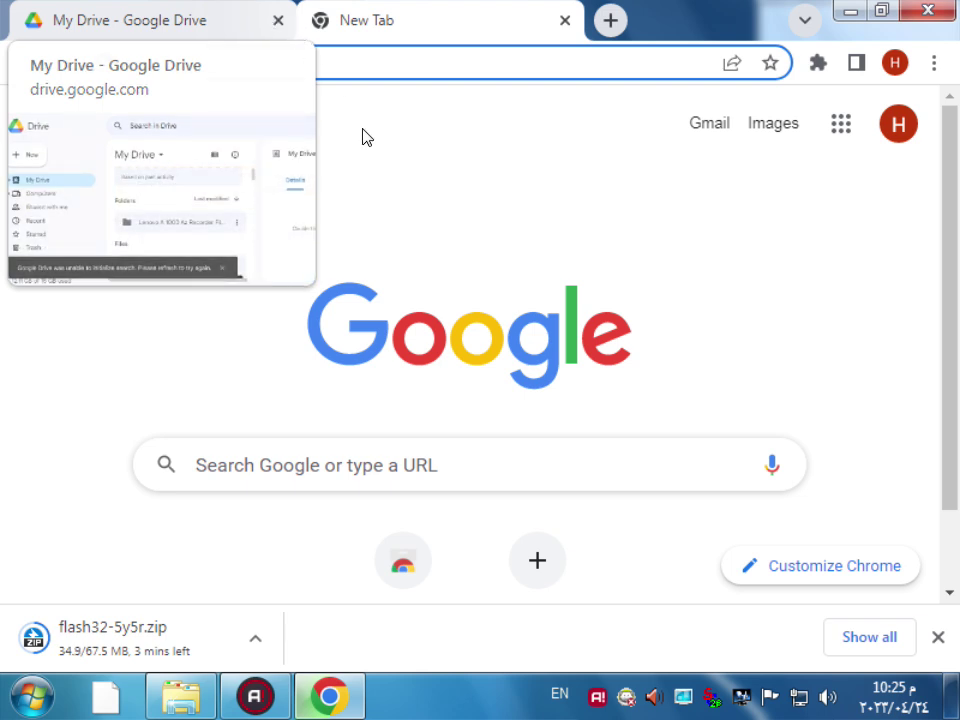
left_click(193, 27)
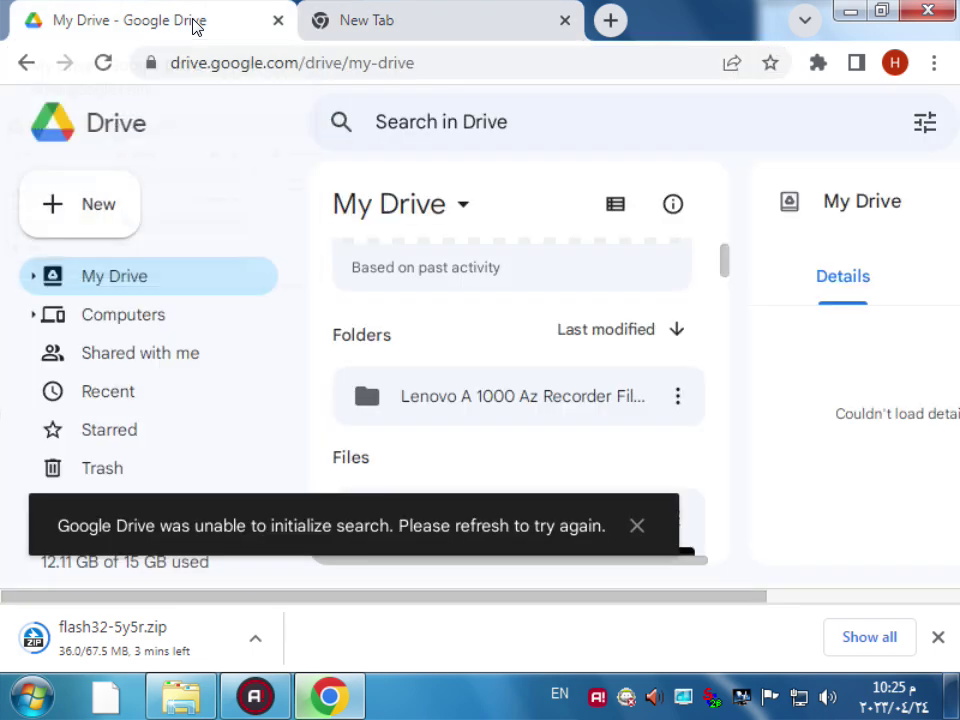
left_click(465, 221)
left_click(400, 323)
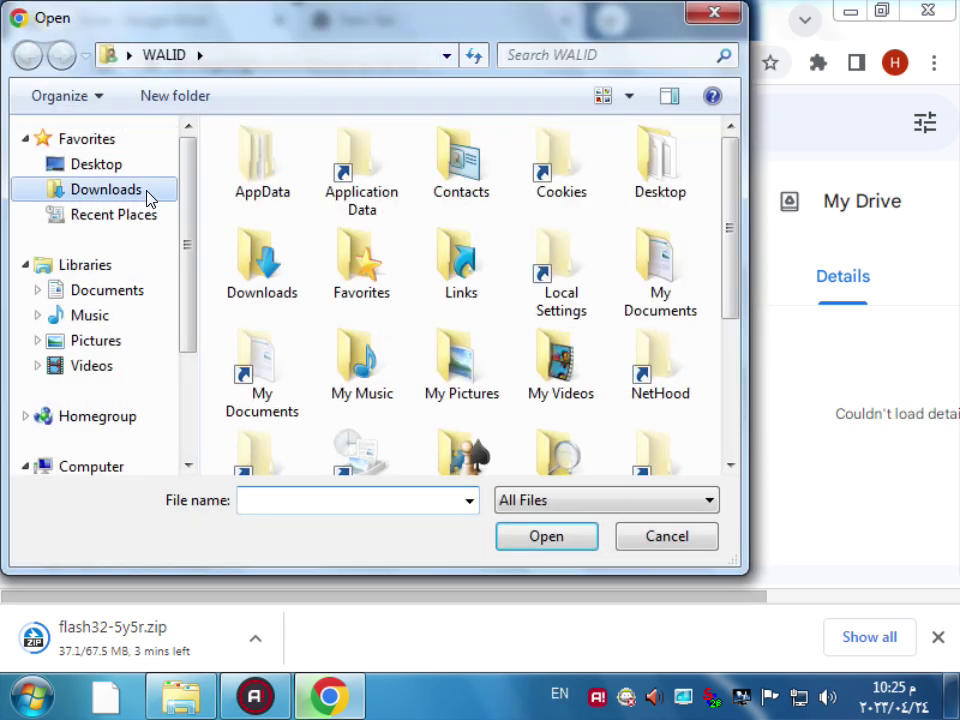
left_click(146, 194)
left_click_drag(729, 158, 732, 473)
left_click(634, 445)
left_click(566, 536)
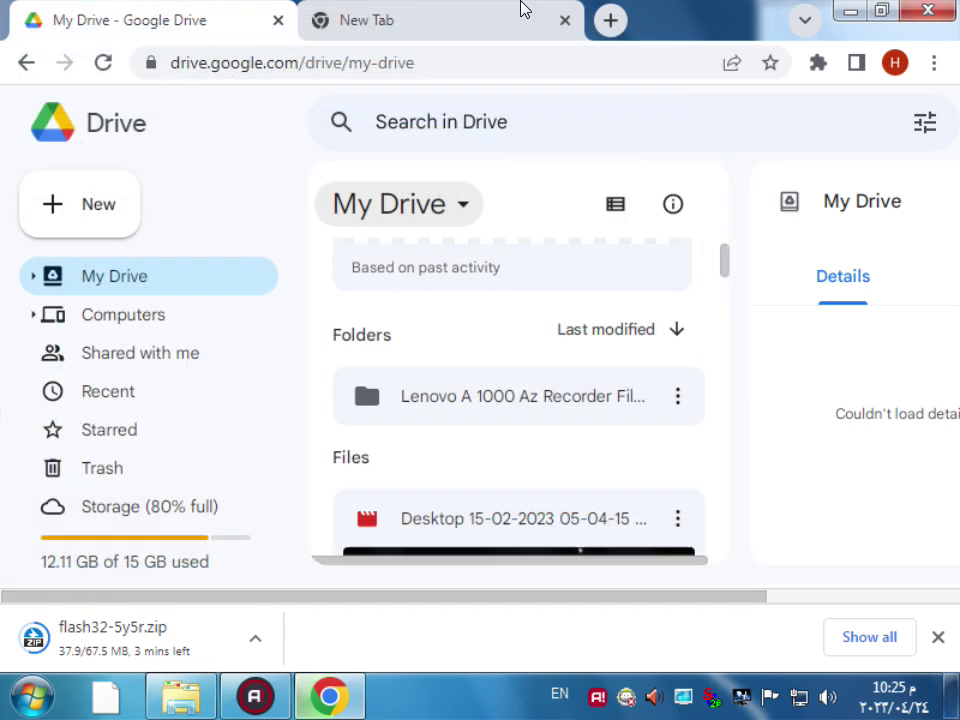
- Check the SWF file's upload status in My Drive and return to the blank tab
left_click(490, 10)
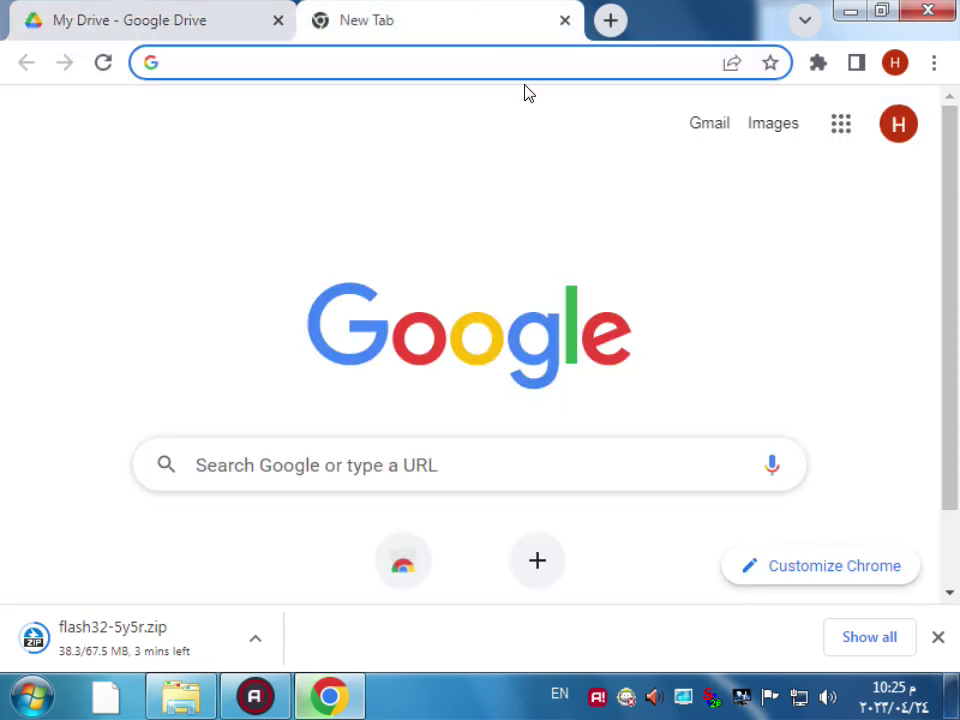
scroll(503, 175, "down", 2)
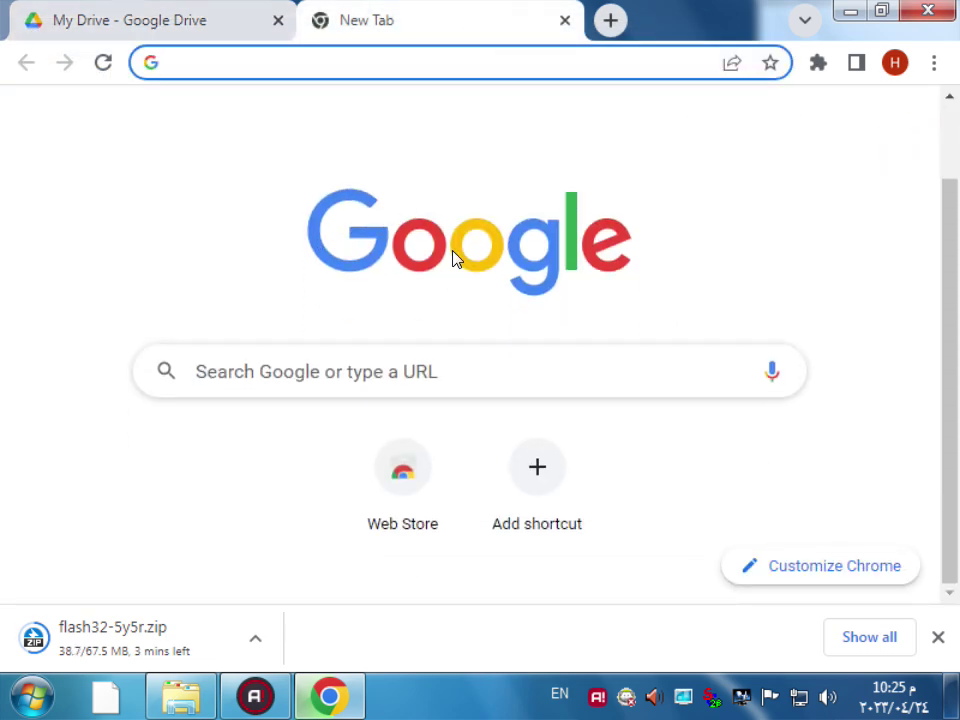
scroll(454, 257, "up", 2)
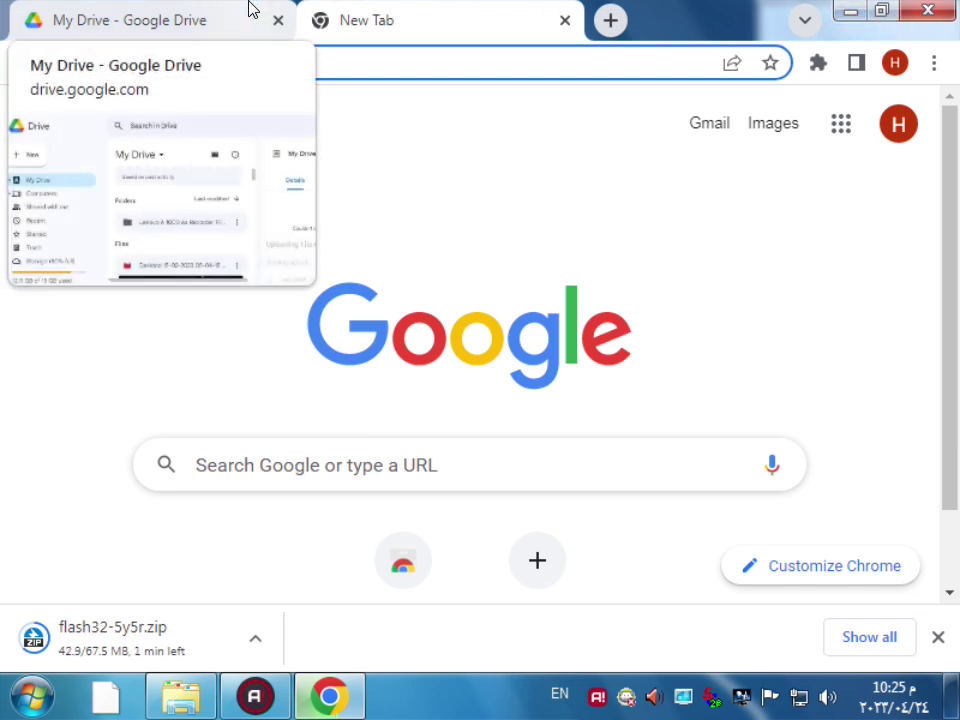
left_click(197, 22)
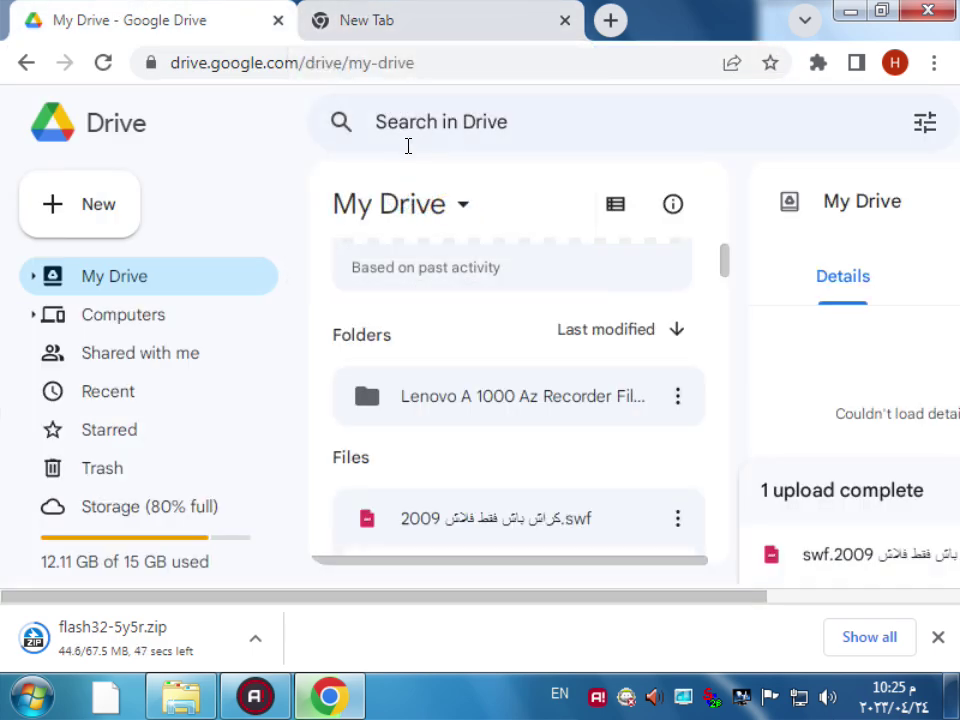
left_click(444, 10)
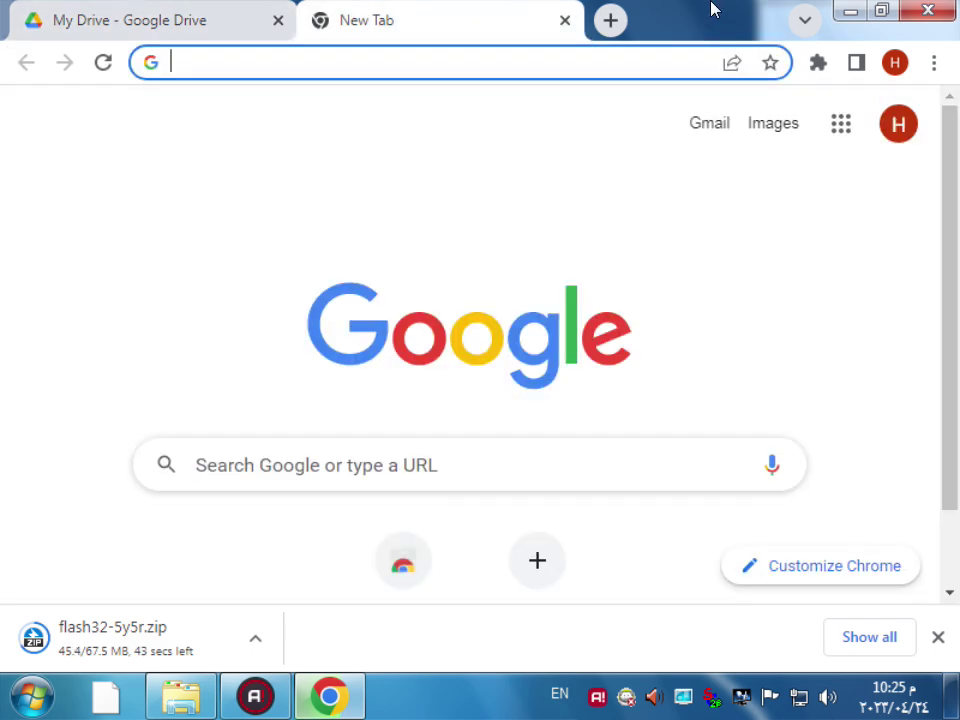
left_click(849, 10)
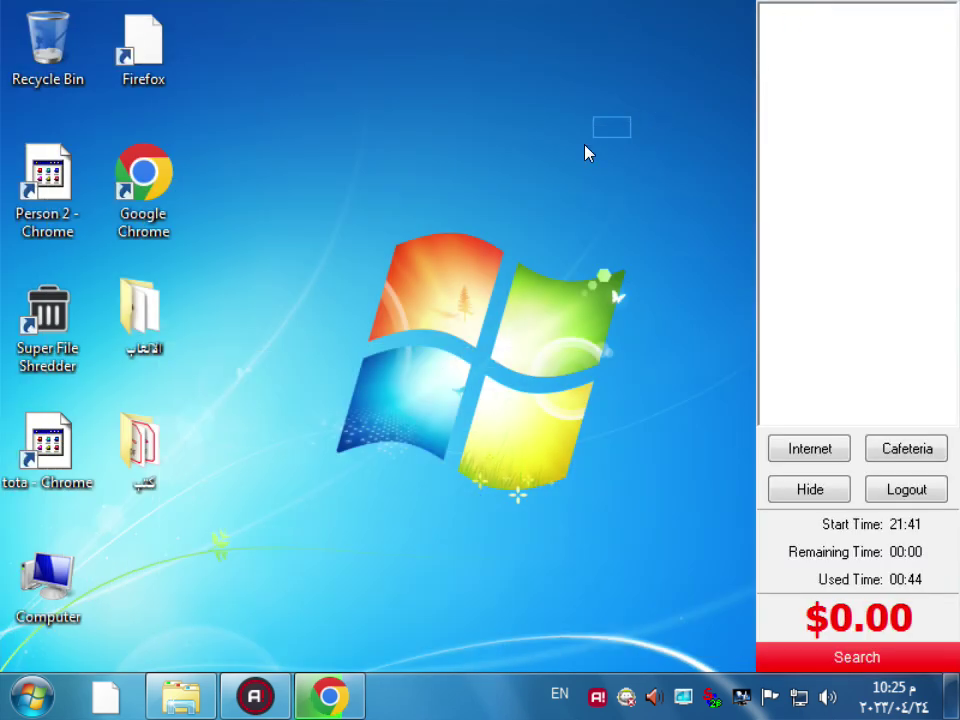
mouse_move(210, 708)
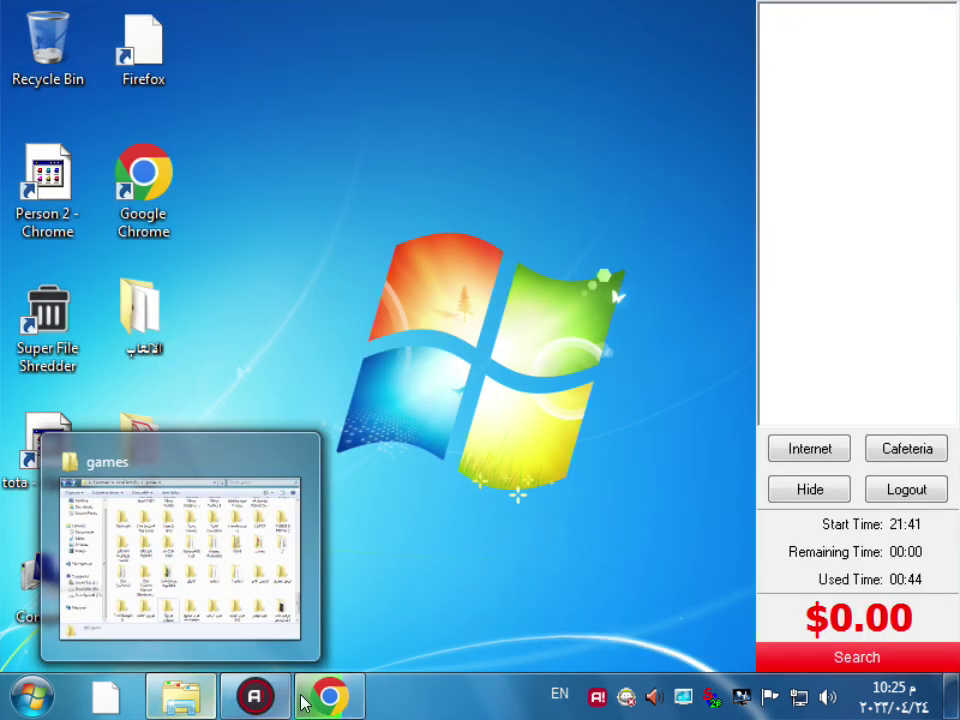
mouse_move(330, 705)
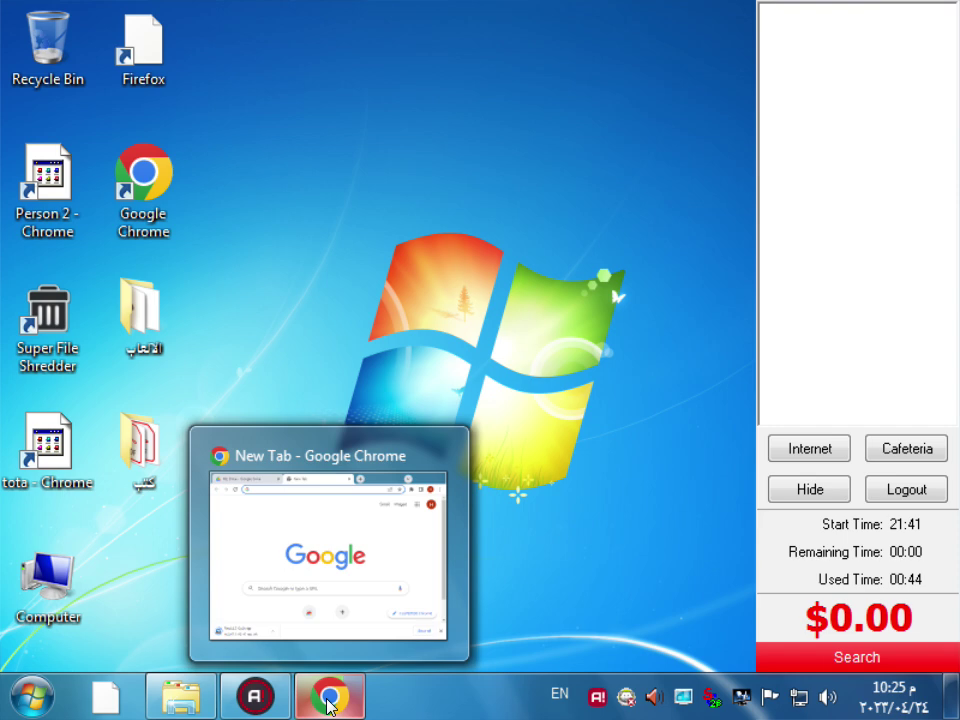
left_click(330, 705)
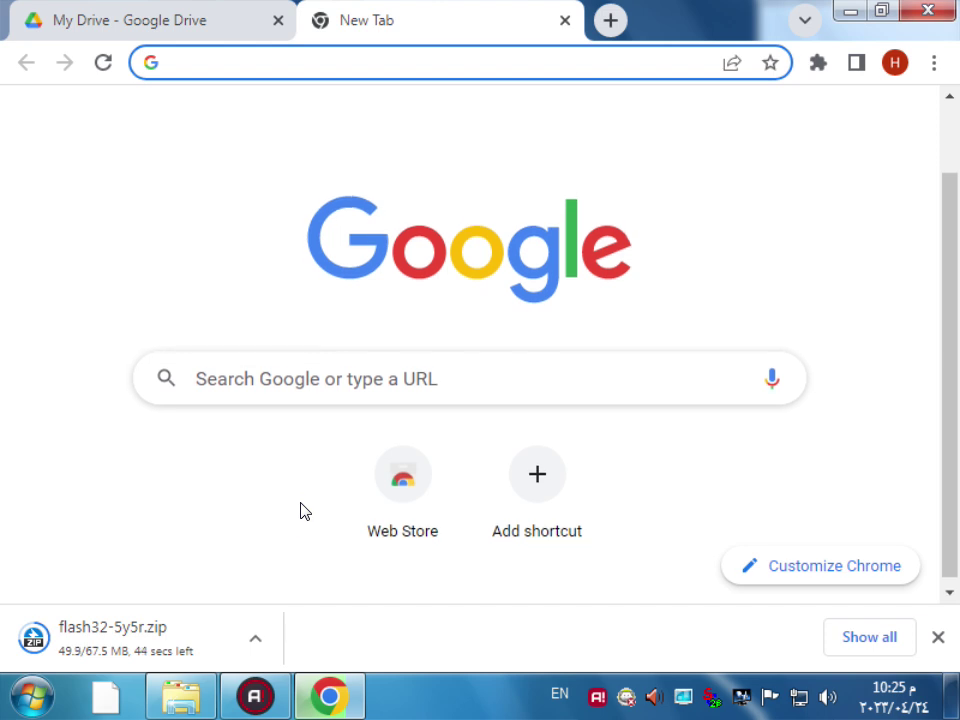
scroll(305, 511, "up", 1)
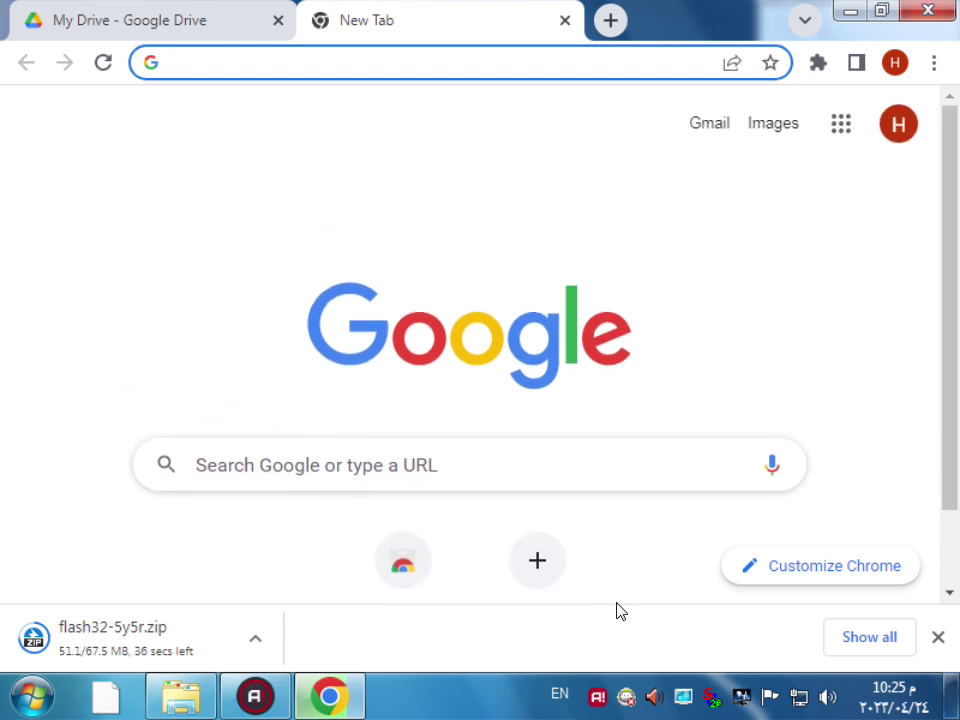
- Raise the speaker volume to maximum in the Volume Mixer and close the mixer
left_click(828, 700)
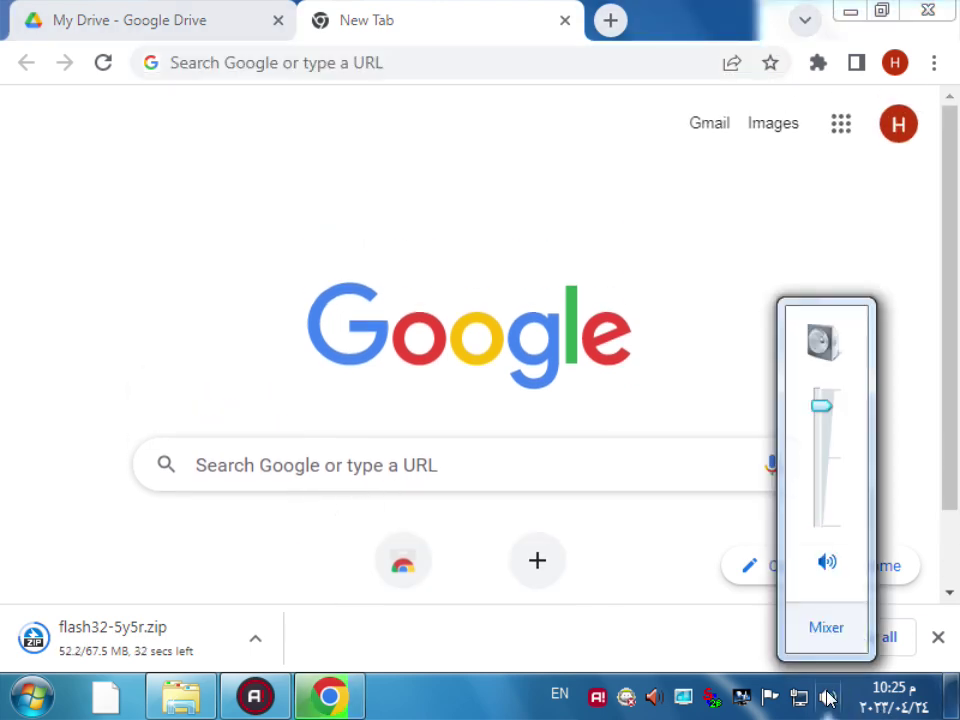
left_click(827, 630)
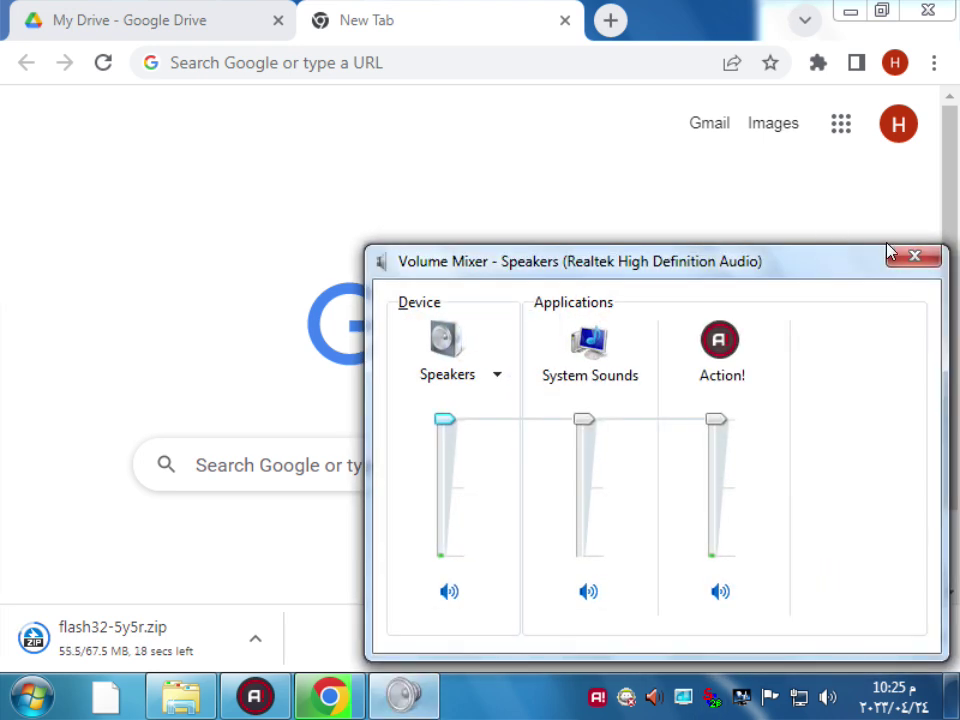
left_click(897, 259)
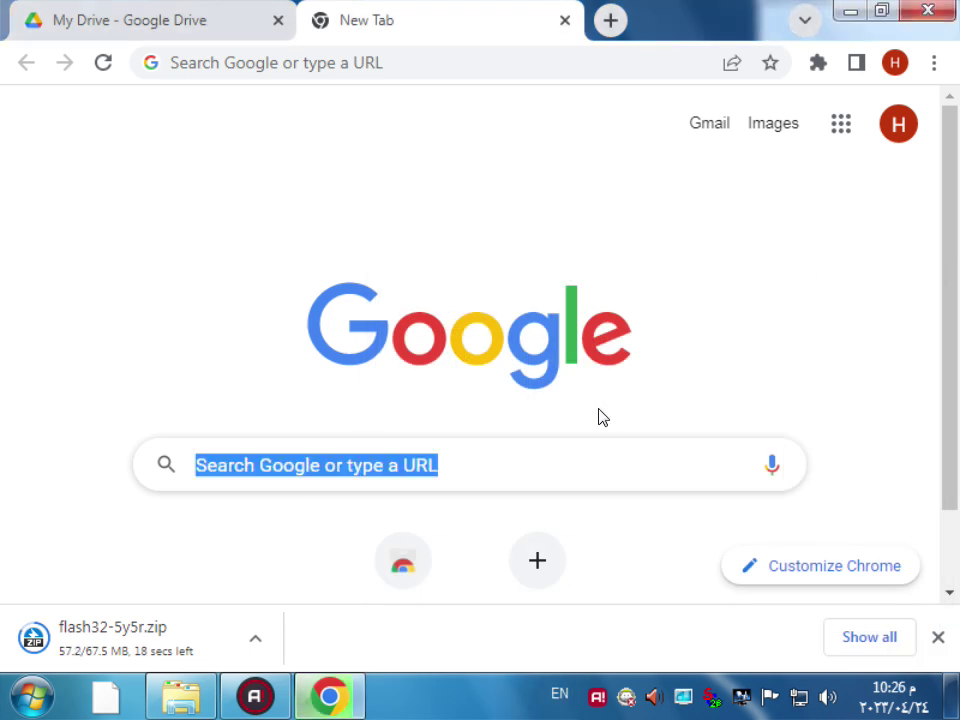
left_click(581, 465)
left_click(840, 484)
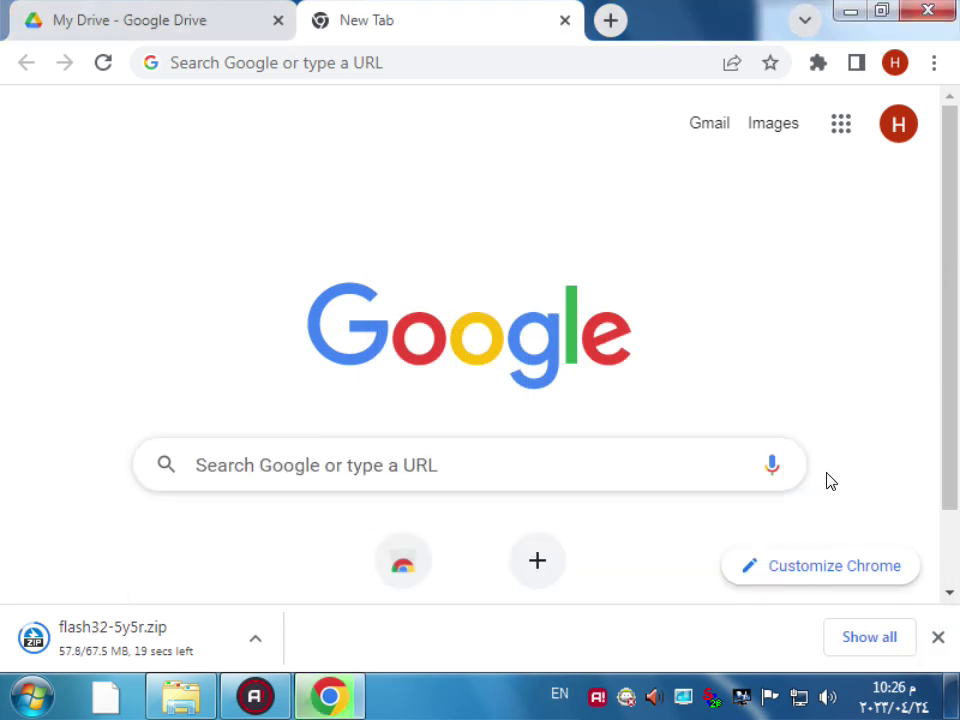
scroll(800, 480, "down", 1)
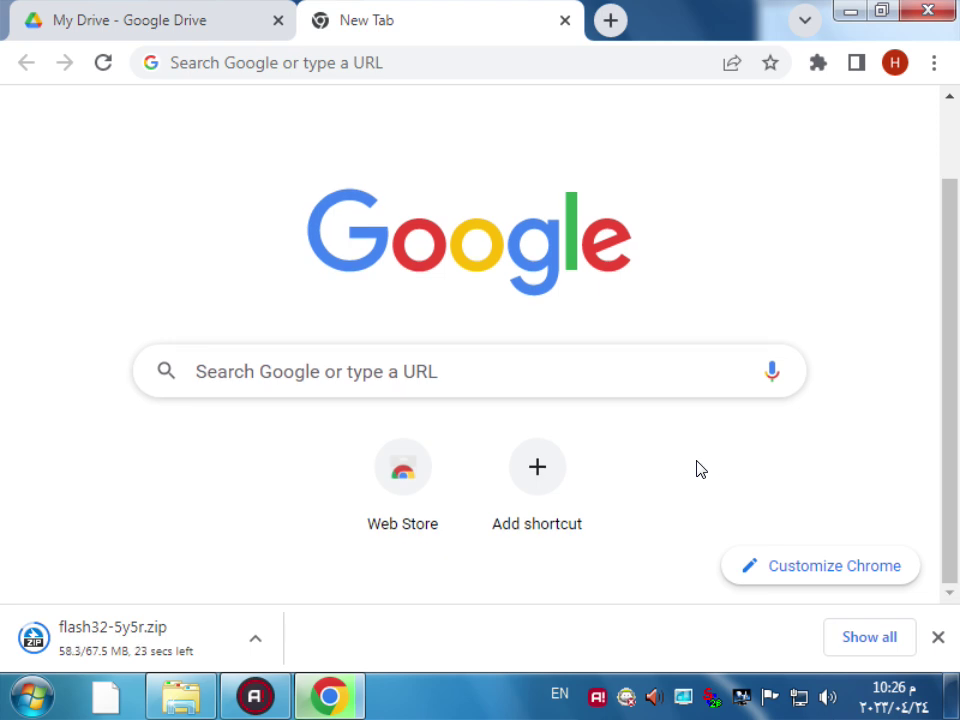
scroll(690, 469, "up", 1)
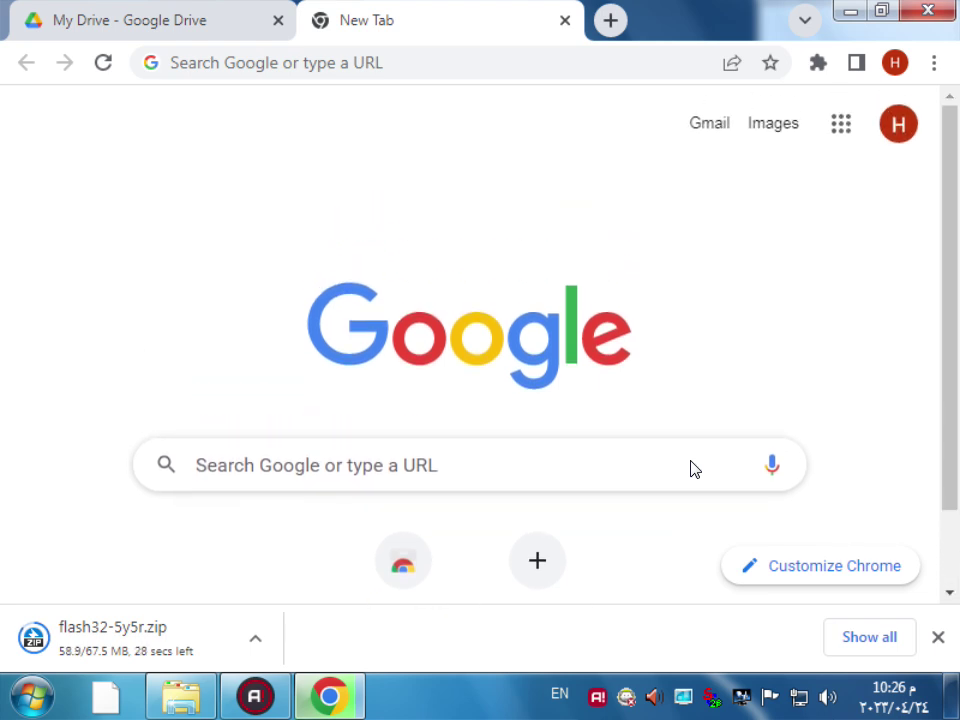
scroll(690, 458, "down", 1)
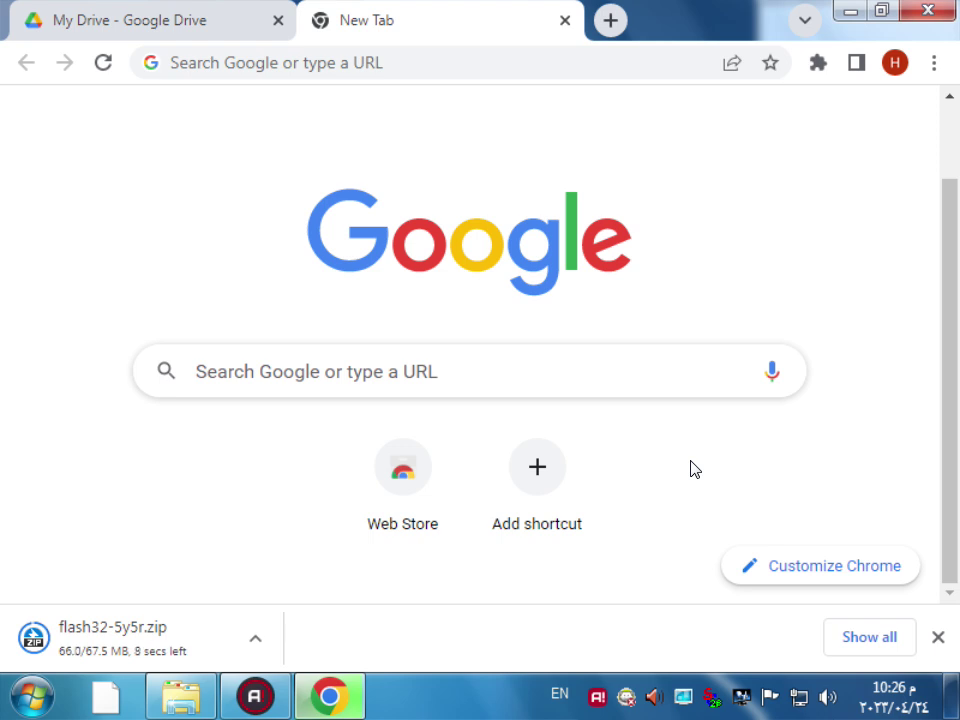
scroll(692, 468, "up", 2)
scroll(692, 468, "down", 2)
scroll(695, 470, "up", 2)
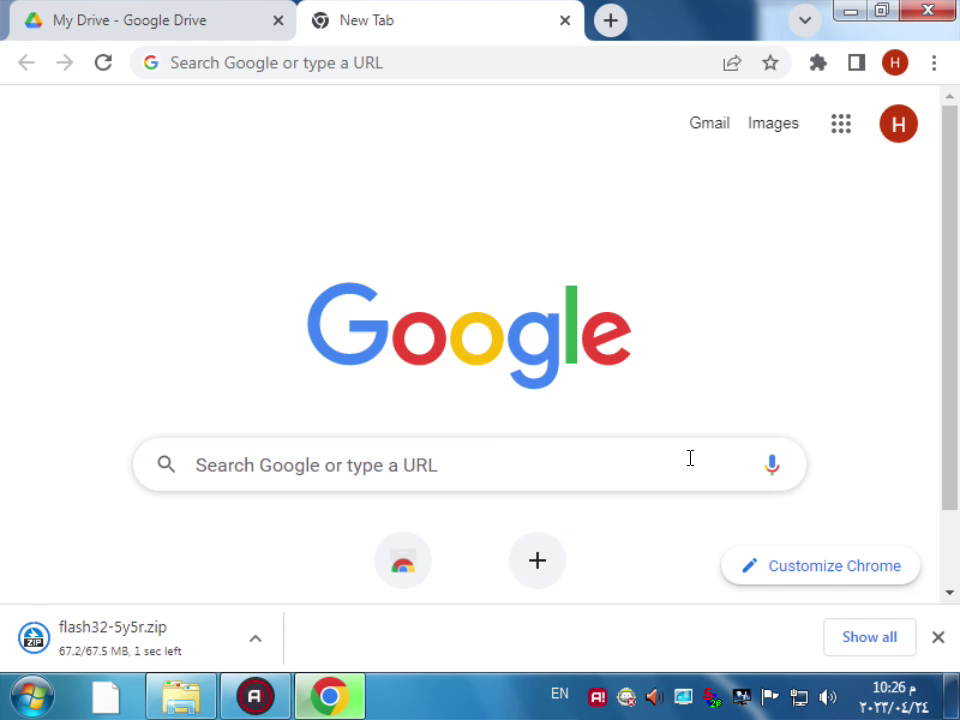
scroll(690, 458, "down", 1)
scroll(692, 460, "down", 1)
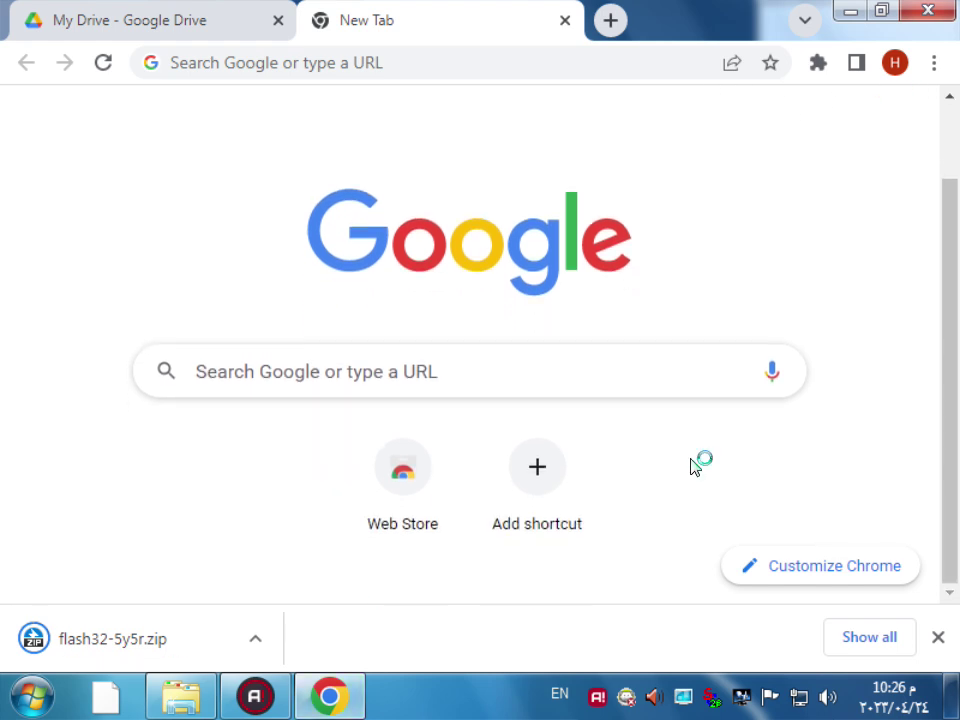
scroll(563, 392, "up", 1)
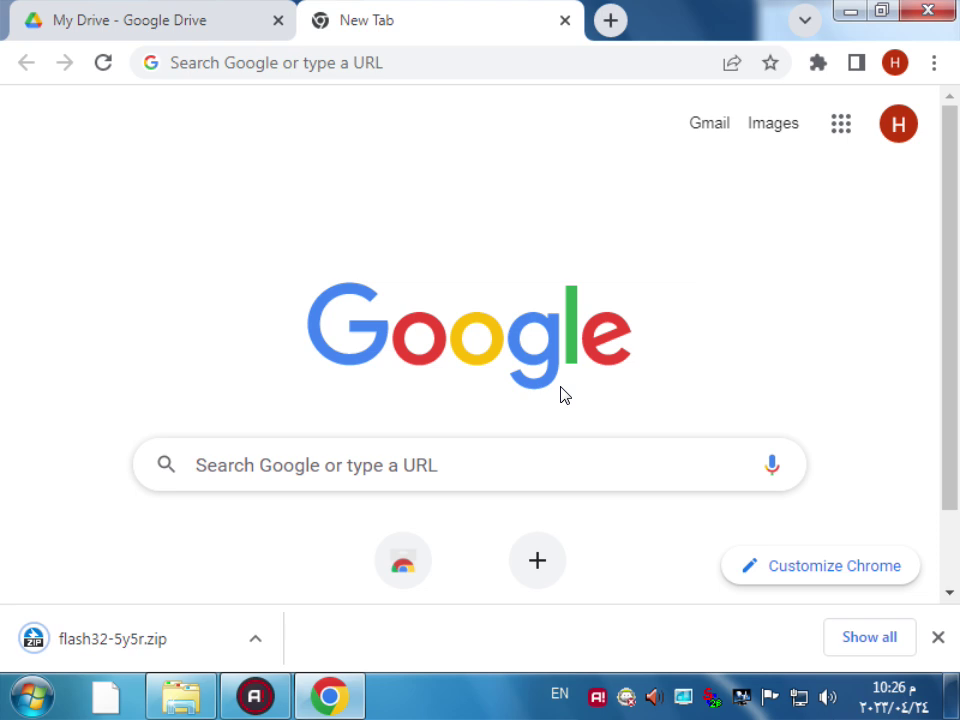
scroll(570, 392, "down", 2)
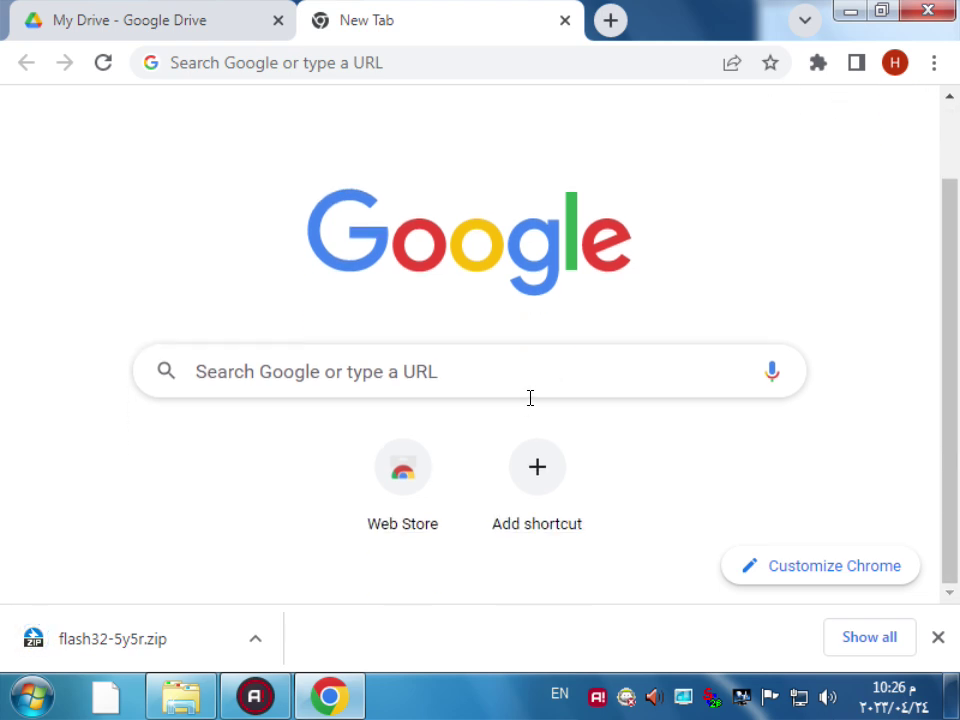
scroll(519, 506, "up", 2)
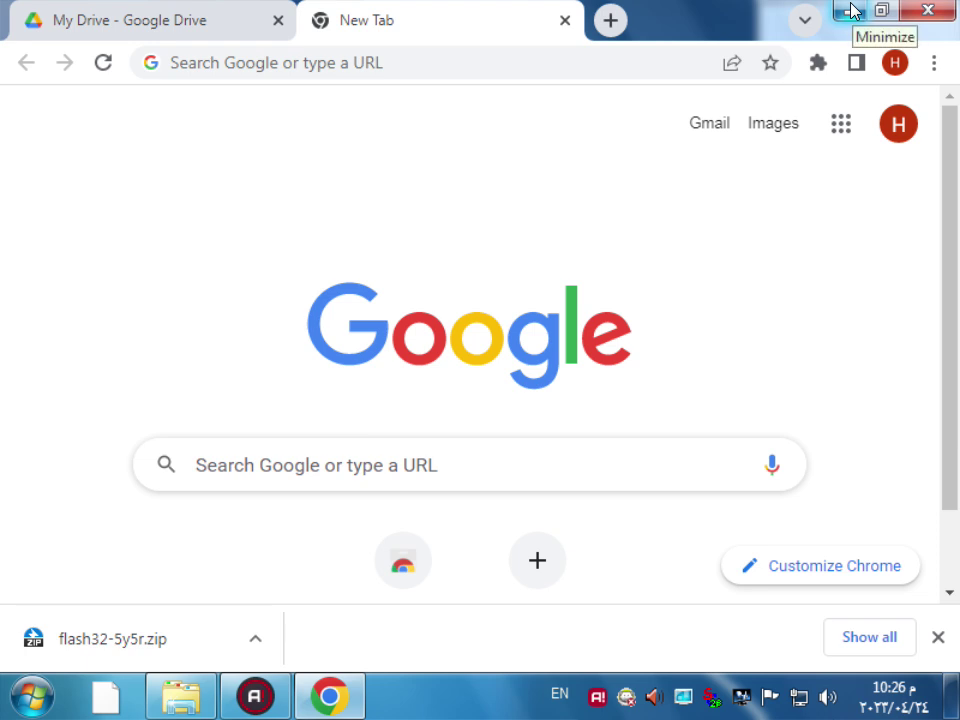
scroll(836, 141, "down", 2)
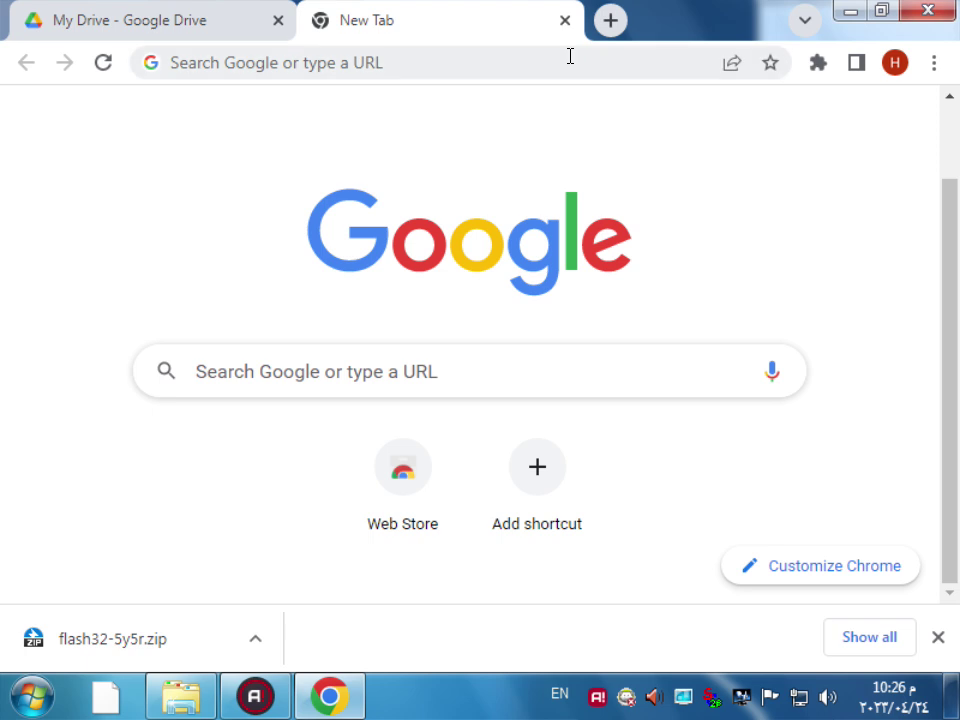
scroll(316, 431, "up", 2)
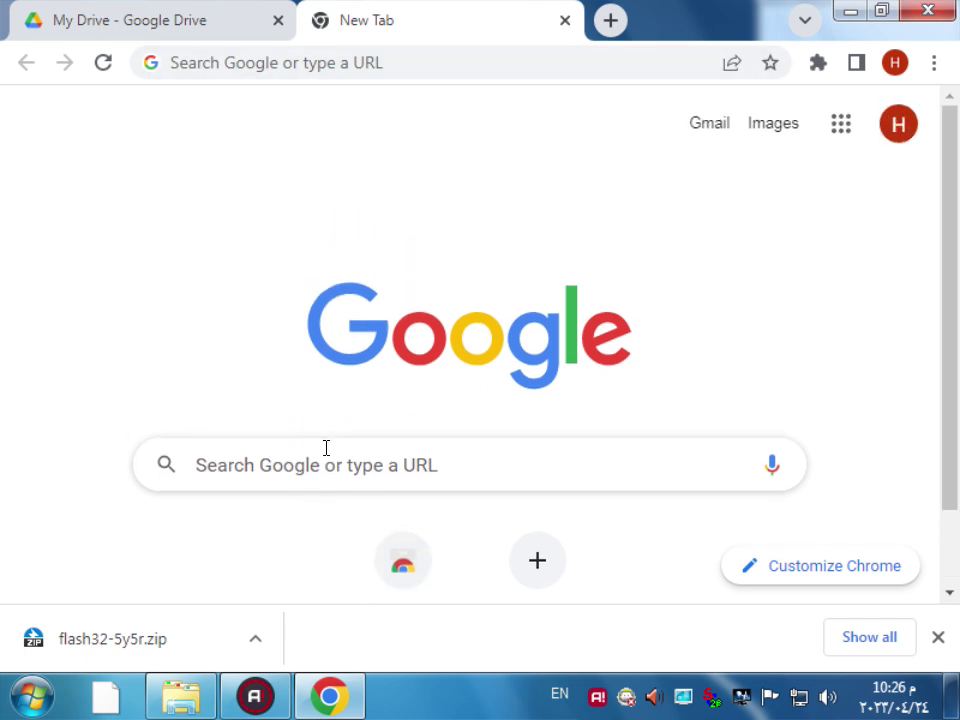
left_click(326, 448)
left_click(222, 388)
left_click(180, 6)
left_click(306, 26)
scroll(283, 293, "down", 2)
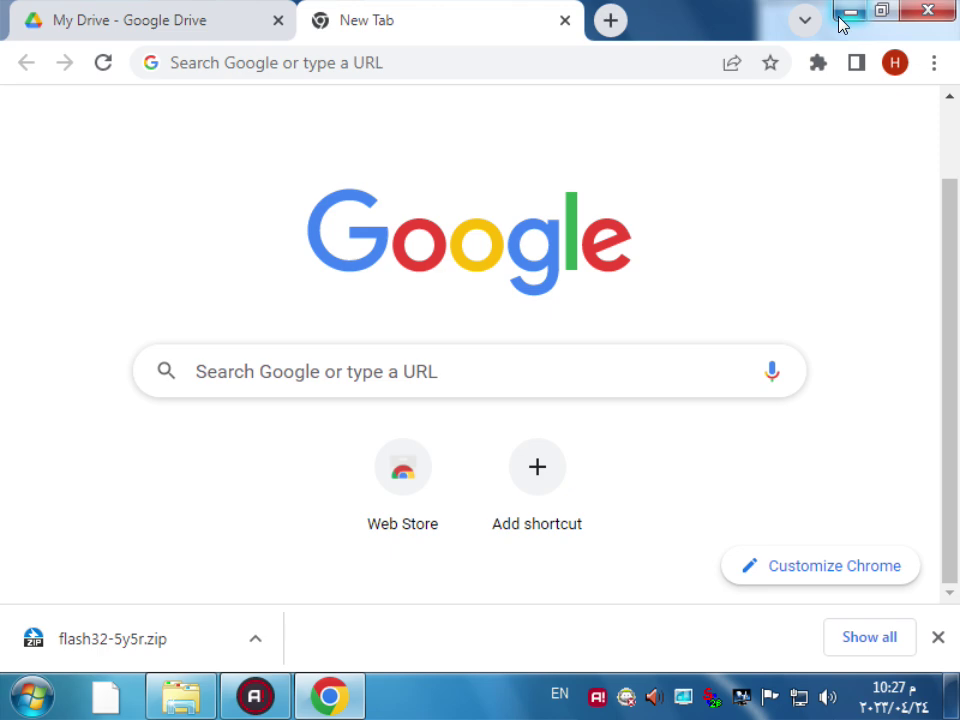
- Open the downloaded flash32-5y5r.zip and extract all its contents to the Desktop in a folder named after the archive
left_click(154, 638)
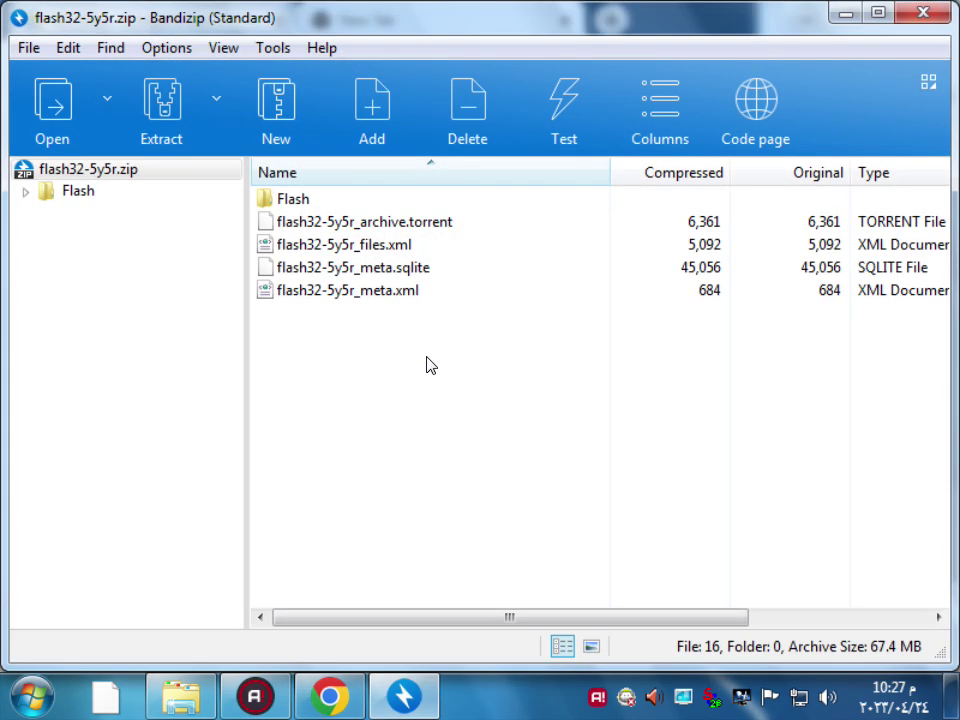
left_click_drag(422, 358, 330, 200)
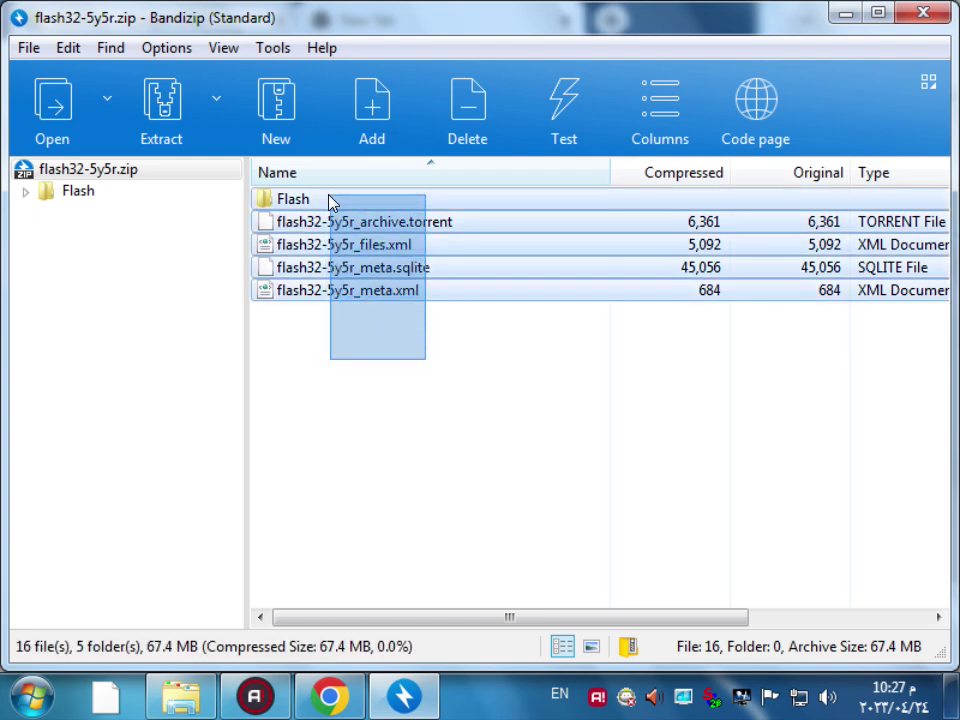
right_click(331, 199)
left_click(366, 209)
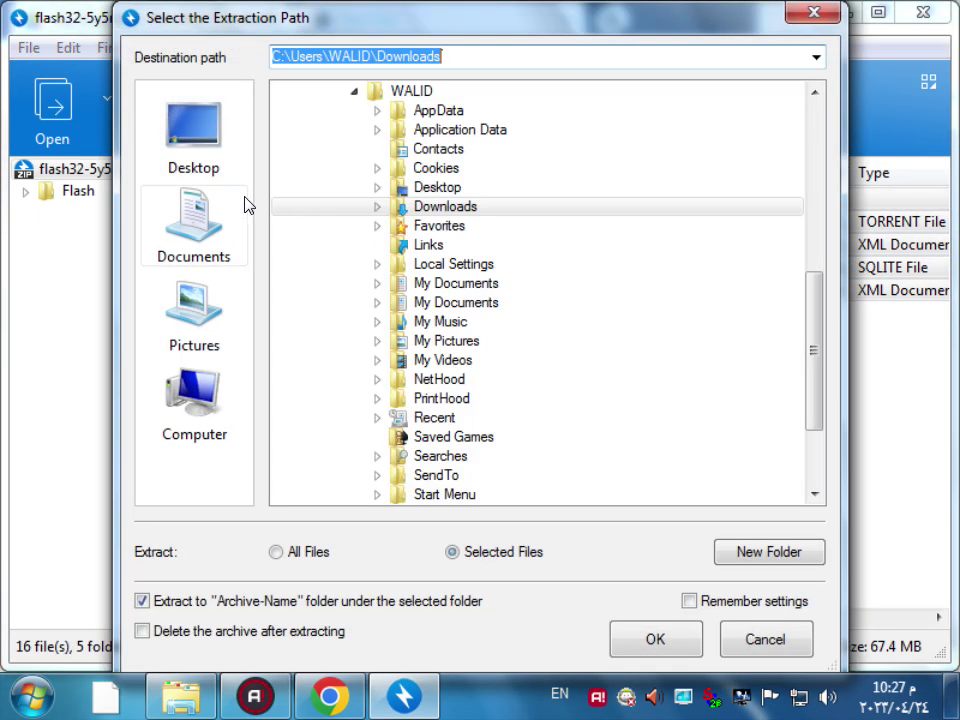
left_click(190, 165)
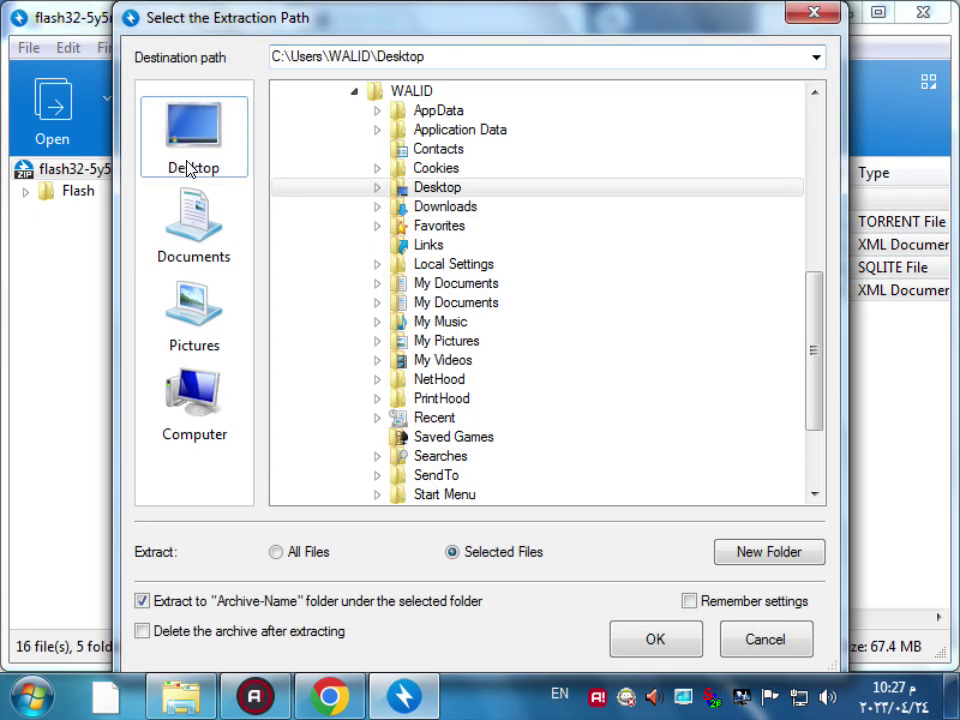
left_click(656, 639)
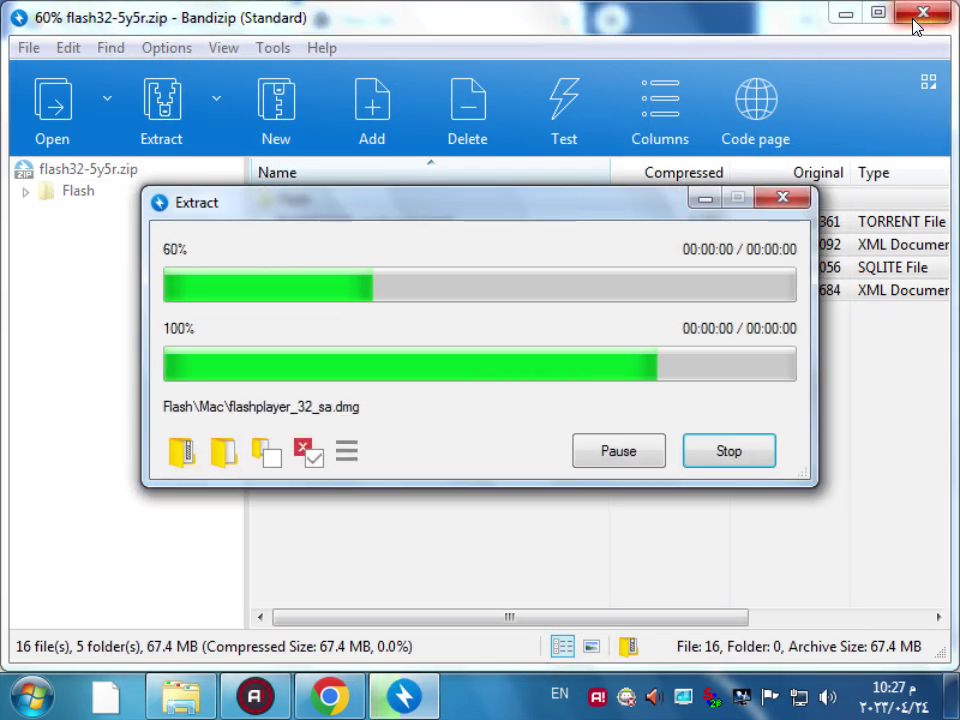
- Minimize the windows covering the desktop and close the Bandizip archive window
left_click(846, 15)
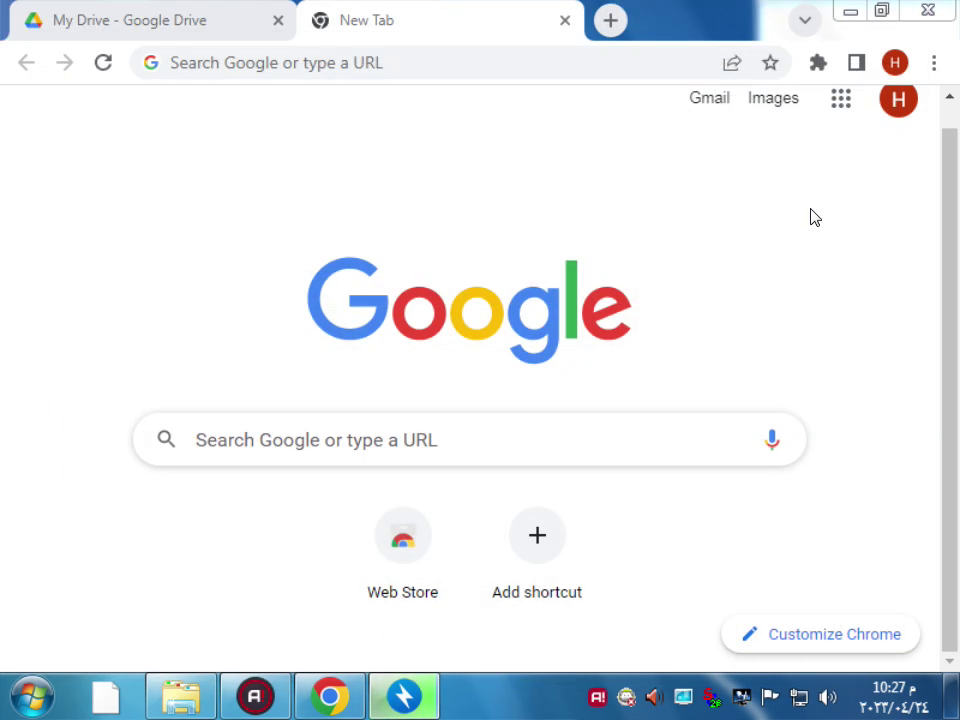
left_click(864, 15)
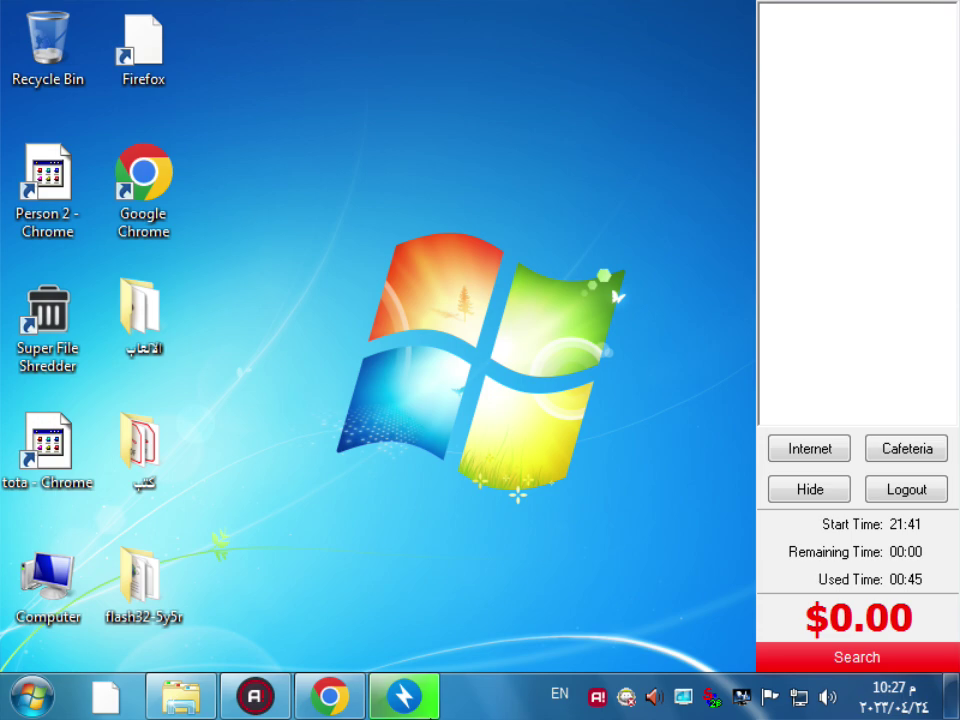
left_click(428, 703)
right_click(426, 700)
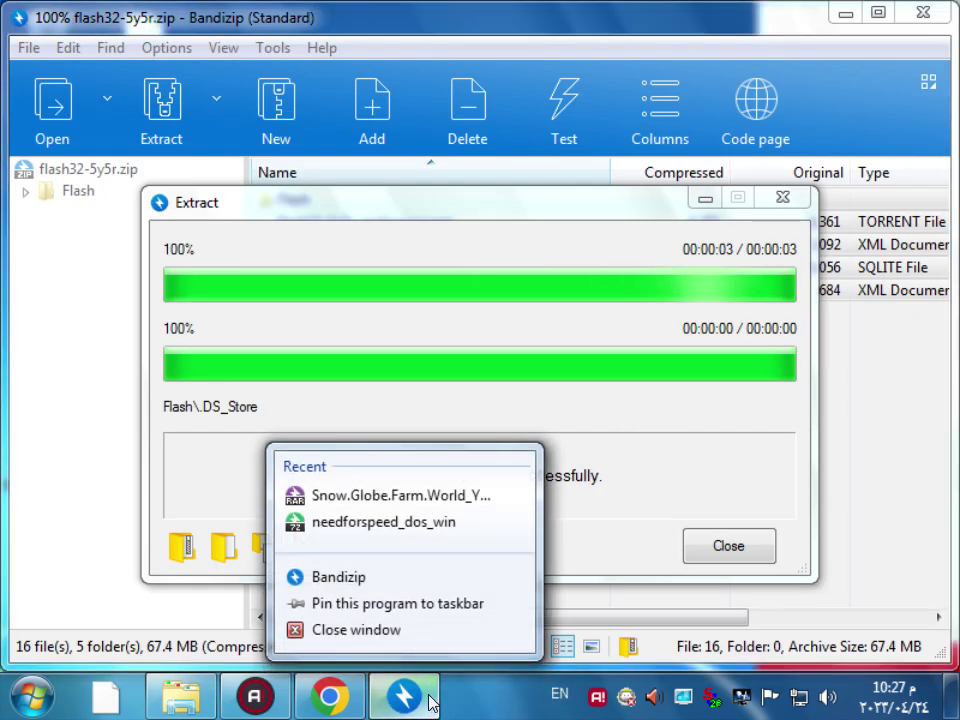
left_click(386, 628)
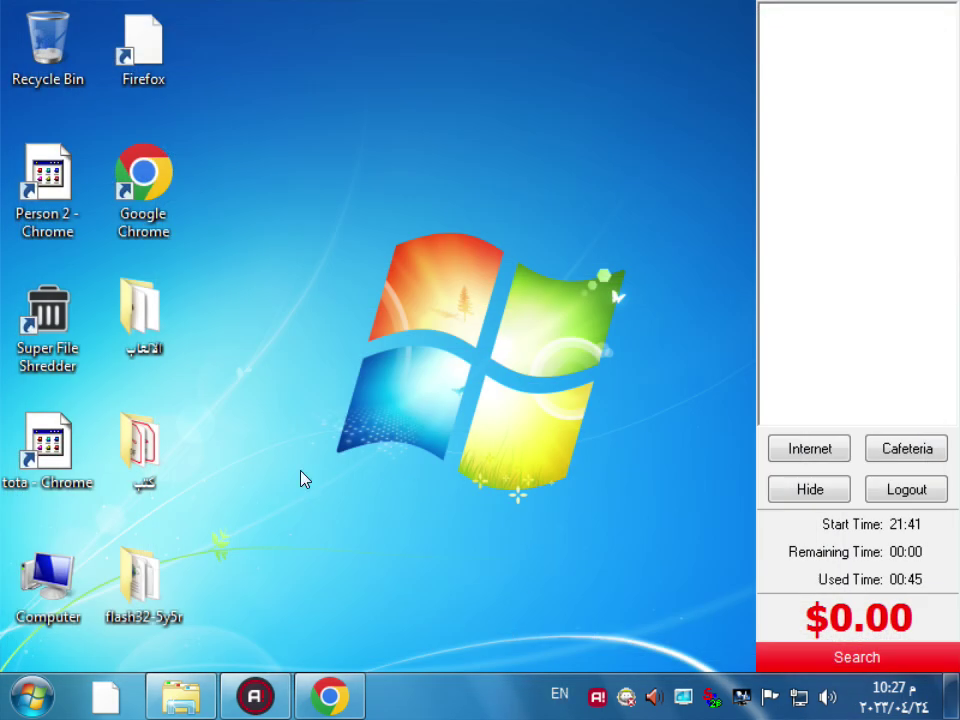
- Examine the Windows player files in the extracted flash32-5y5r folder's Flash\Win subfolder and close the window
double_click(165, 591)
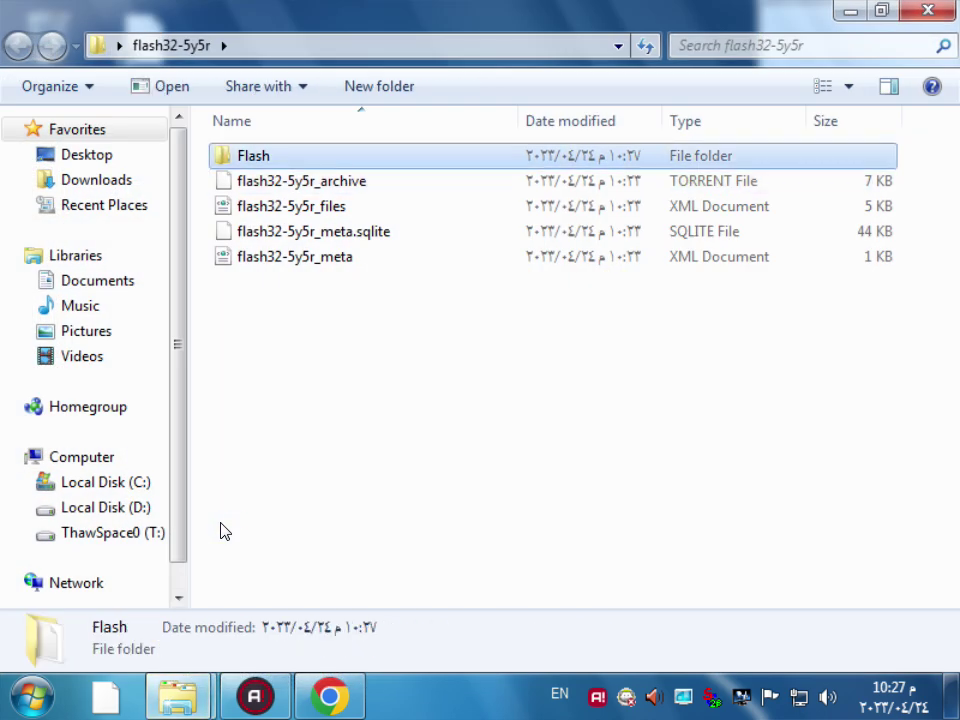
key("Return")
key("Down")
key("Down")
key("Down")
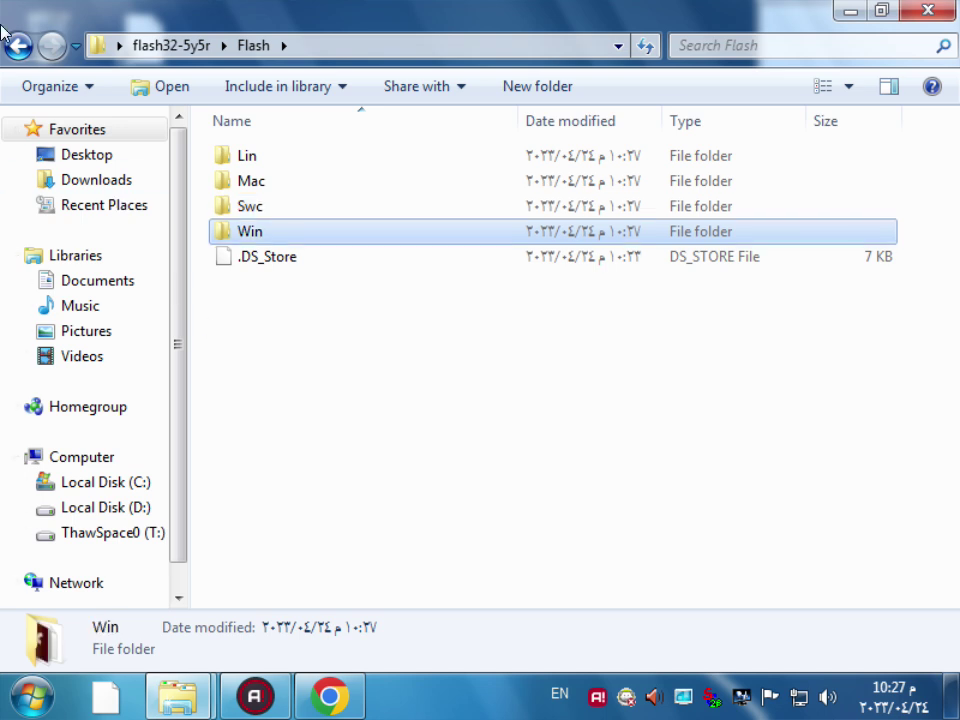
key("Return")
key("Down")
key("Down")
key("Up")
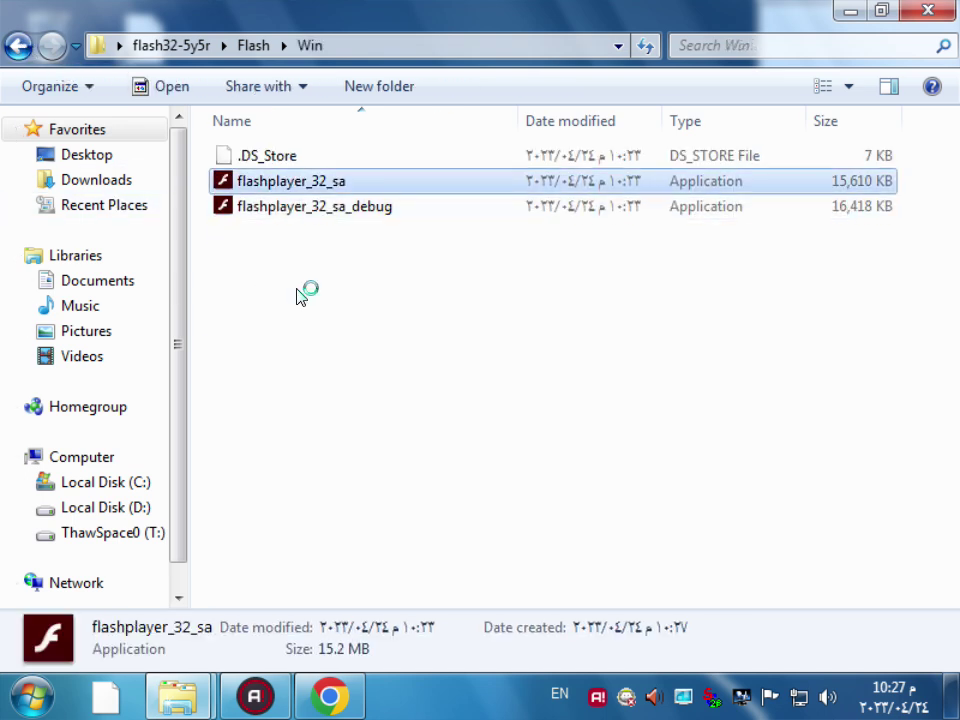
key("Down")
key("Up")
left_click(302, 286)
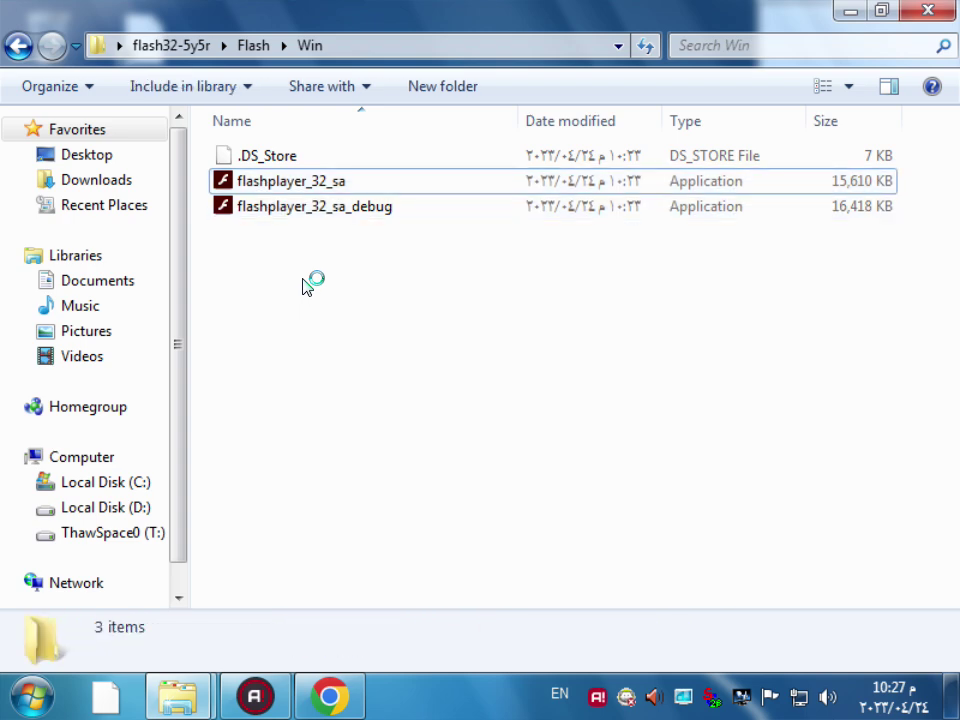
left_click(951, 4)
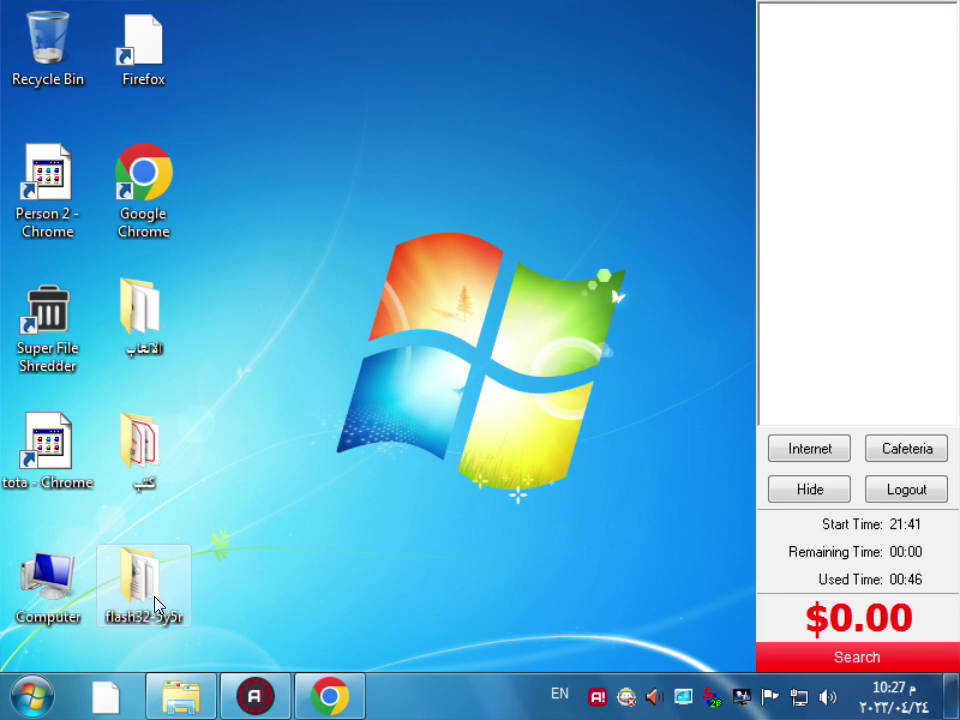
right_click(157, 591)
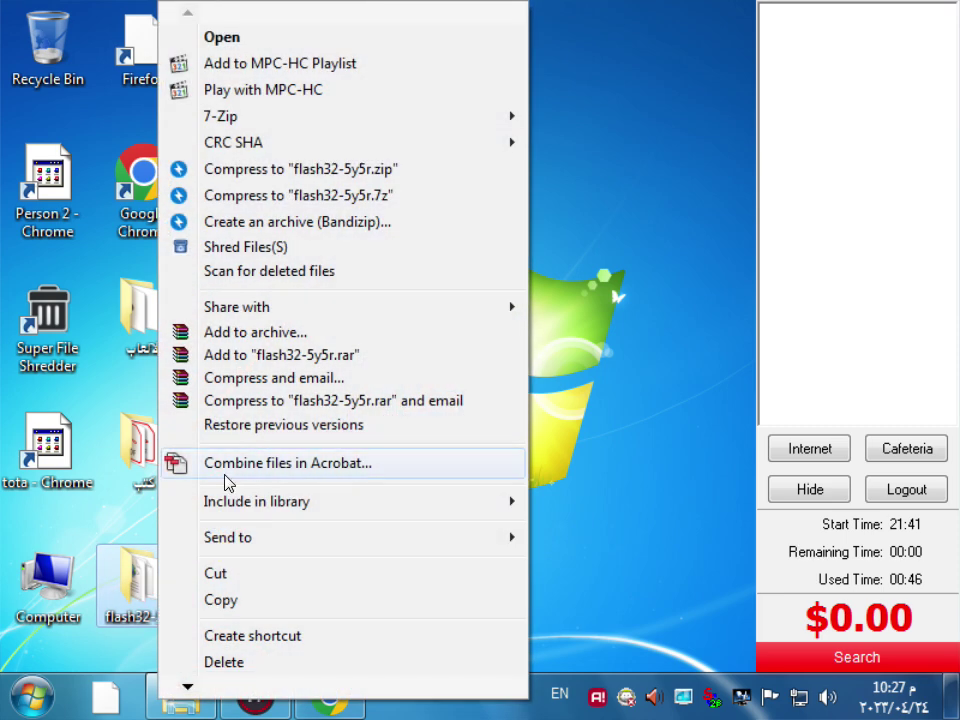
left_click(563, 442)
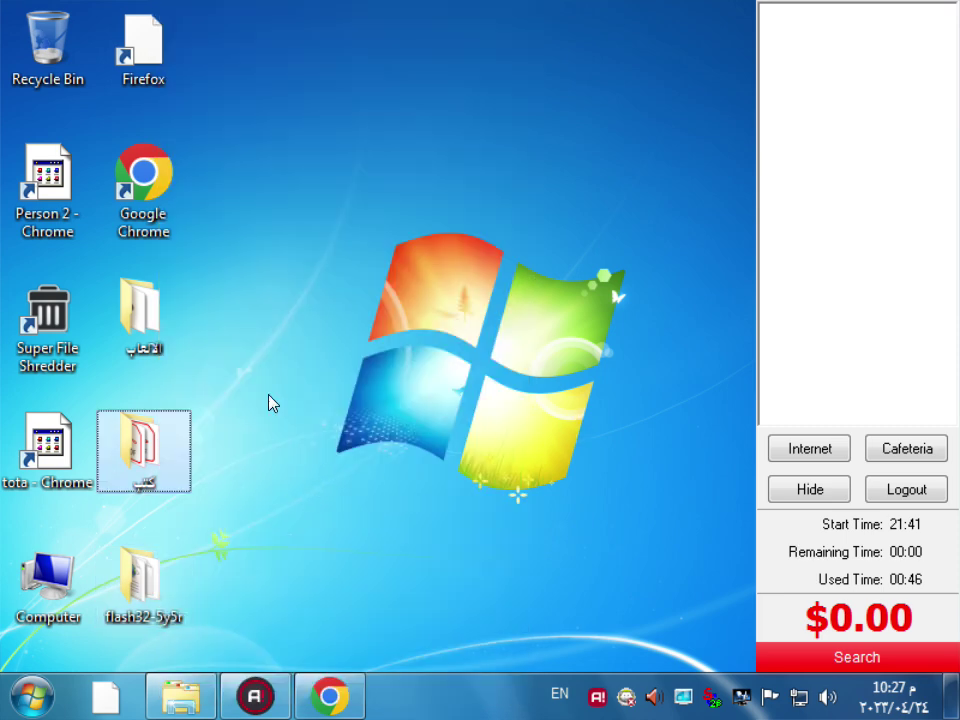
- Open the flash32-5y5r folder on the desktop and go to its Flash\Win subfolder
double_click(200, 572)
key("Down")
key("Return")
key("s")
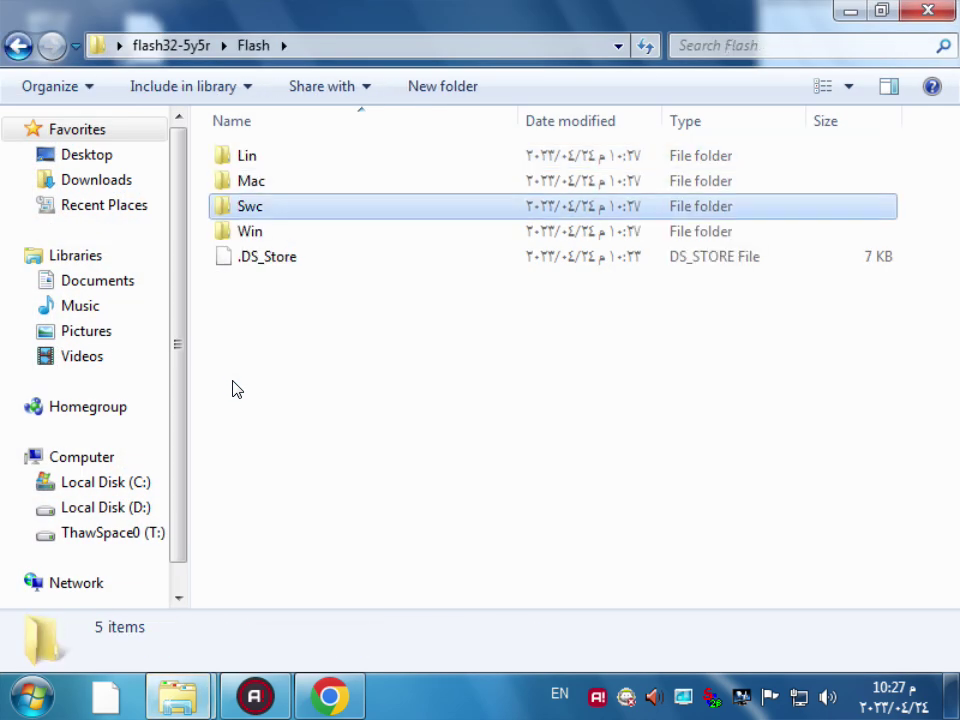
key("m")
key("w")
key("Return")
- Launch the flashplayer_32_sa application and allow it to run
key("f")
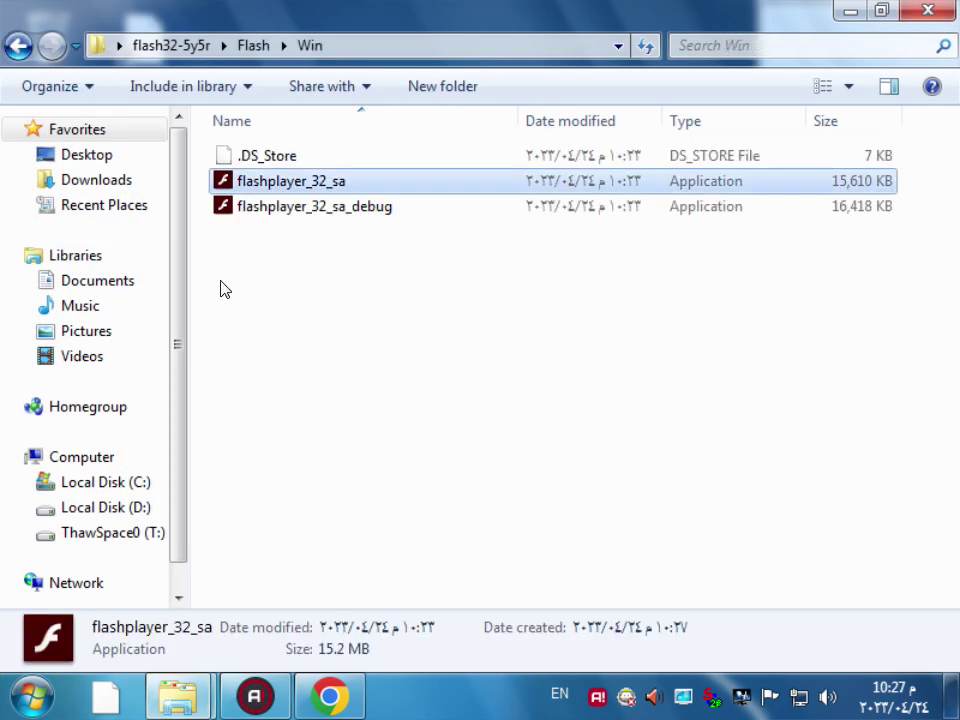
key("Down")
key("Up")
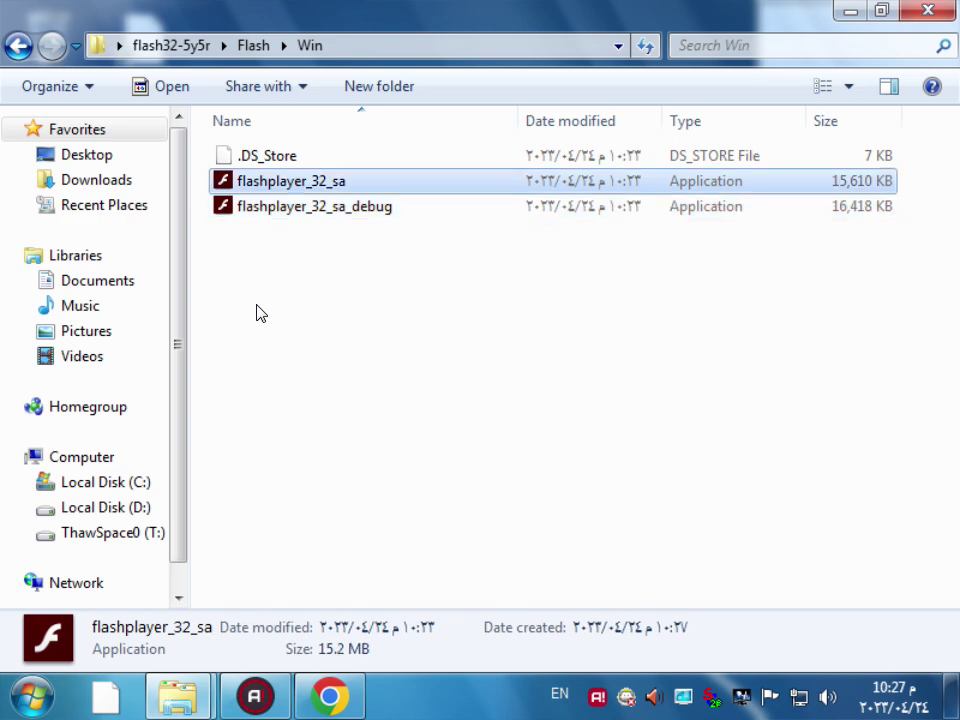
key("Return")
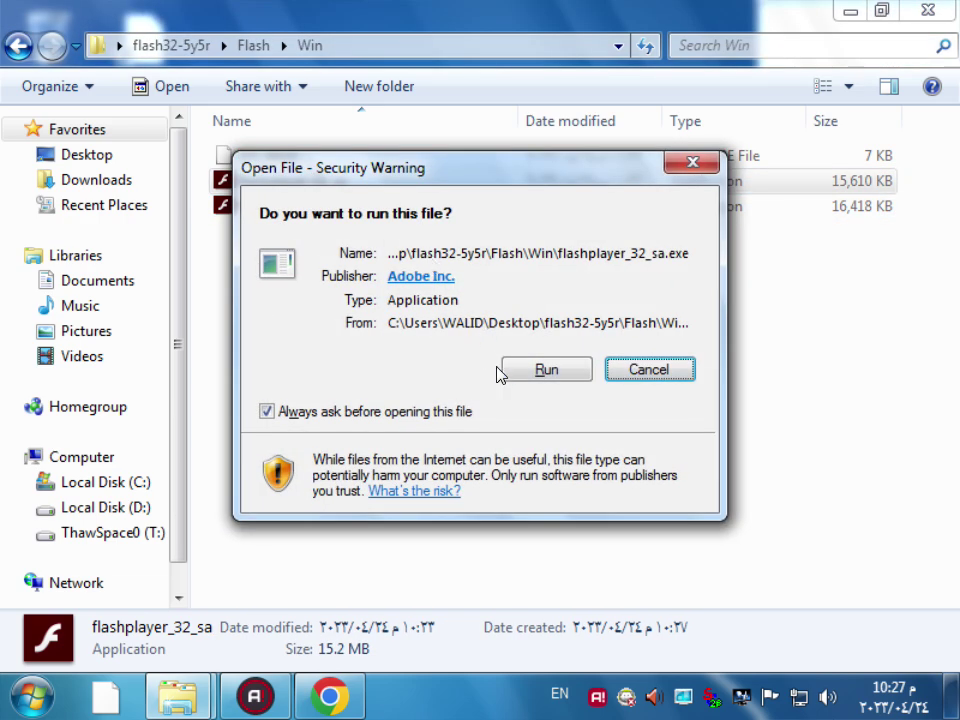
left_click(505, 370)
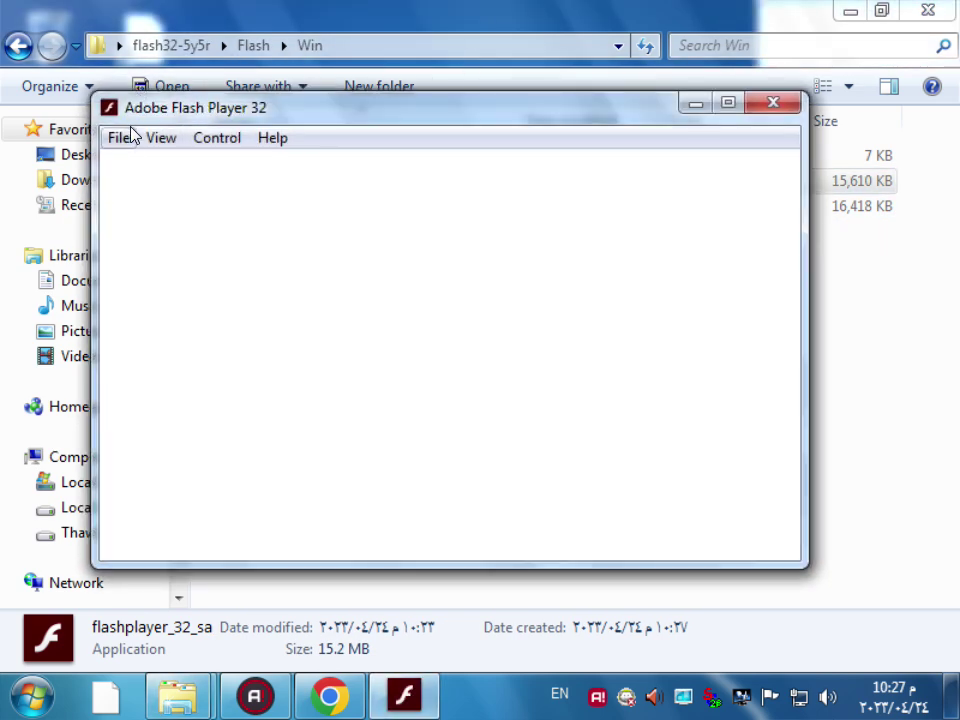
- Start opening a local Flash movie in the player and browse to the Desktop location
left_click(127, 139)
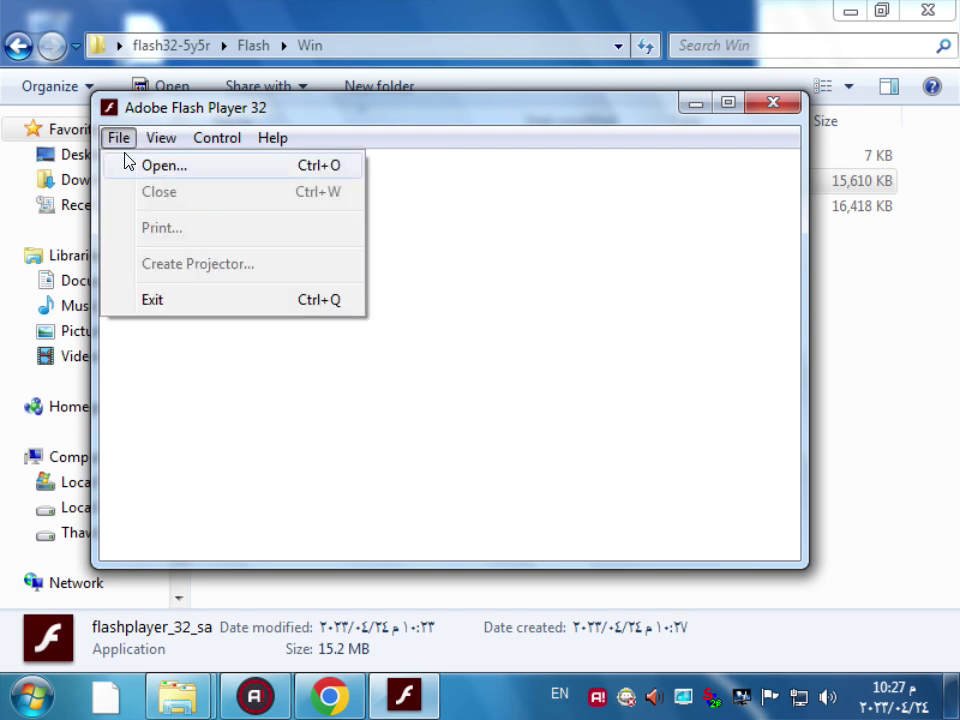
left_click(131, 164)
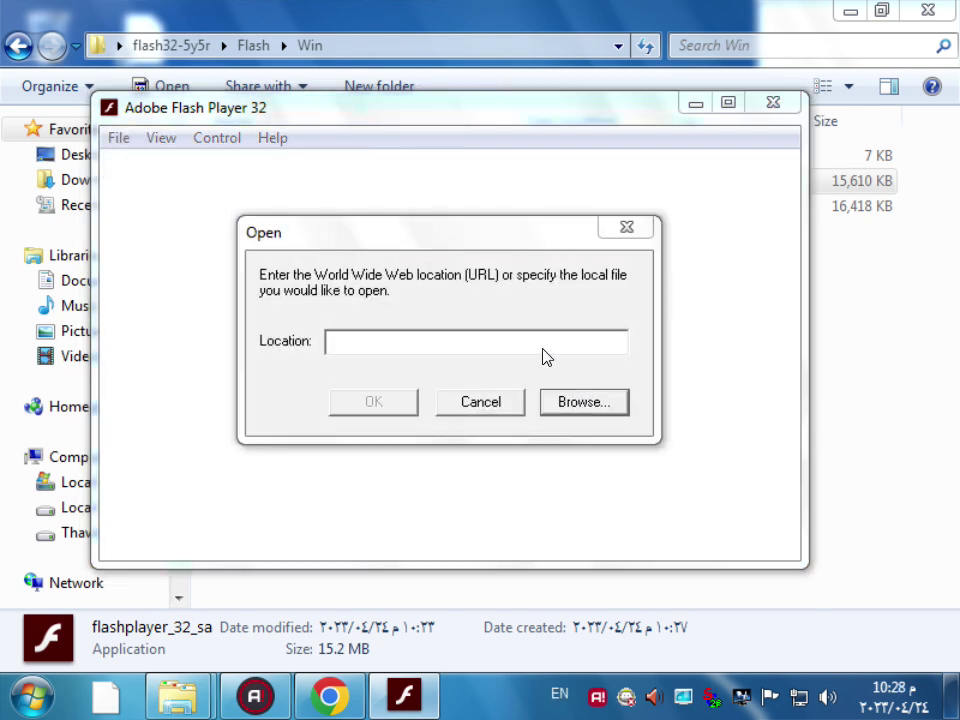
left_click(580, 401)
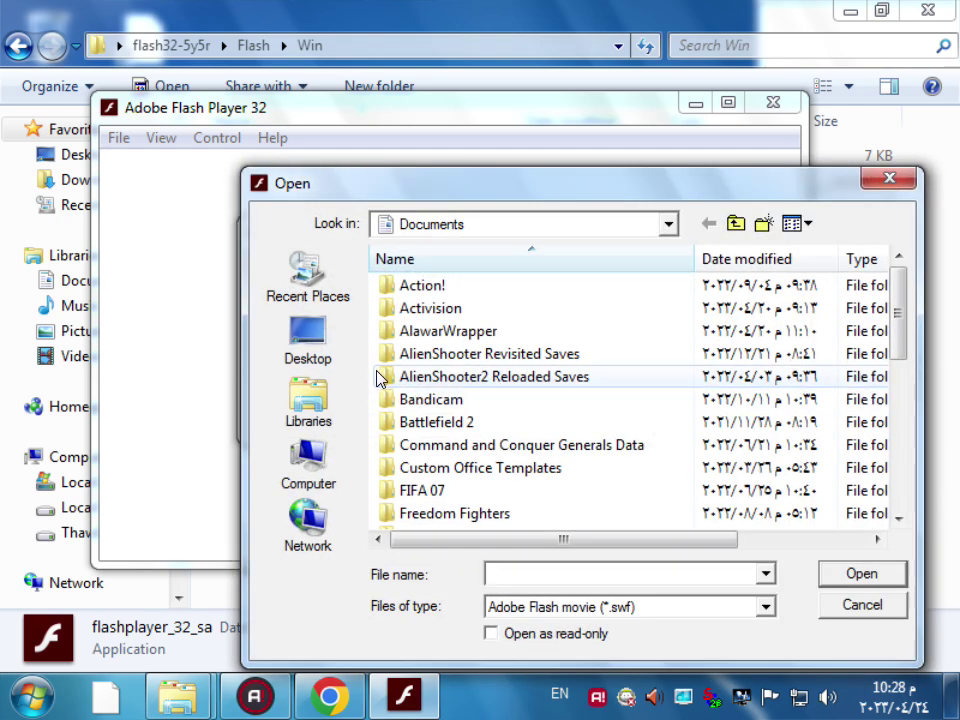
left_click(327, 355)
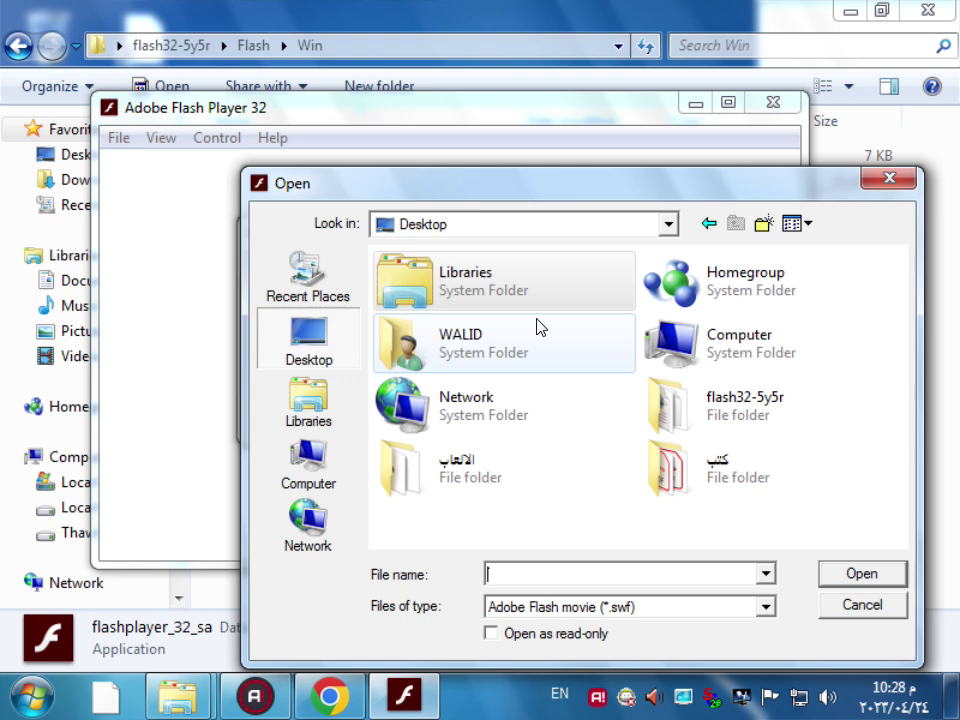
left_click(320, 400)
left_click(318, 337)
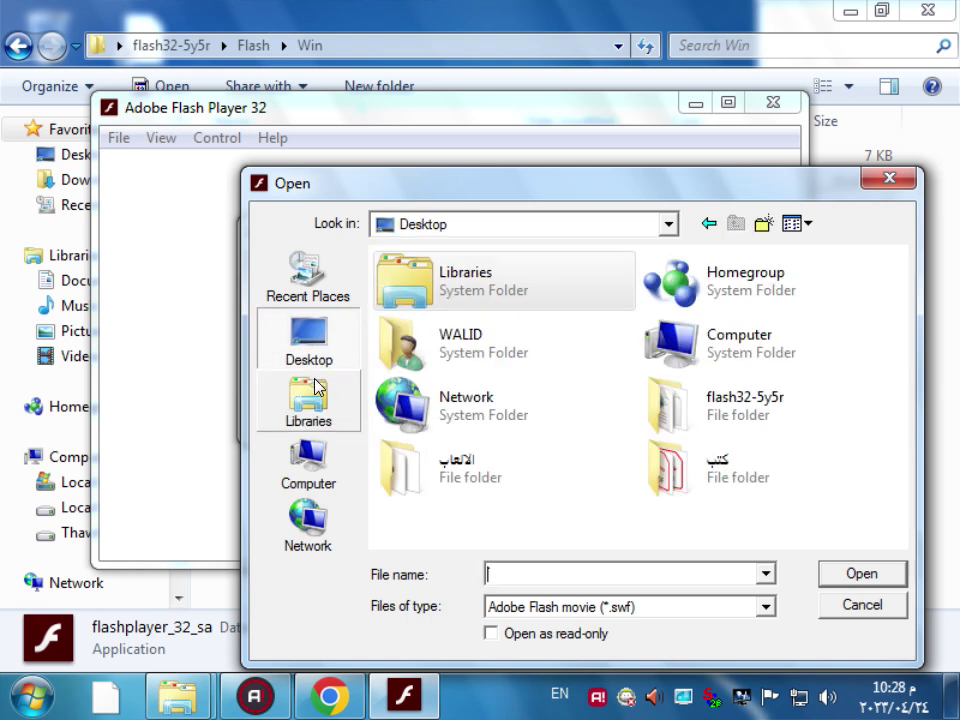
left_click(318, 388)
left_click(306, 343)
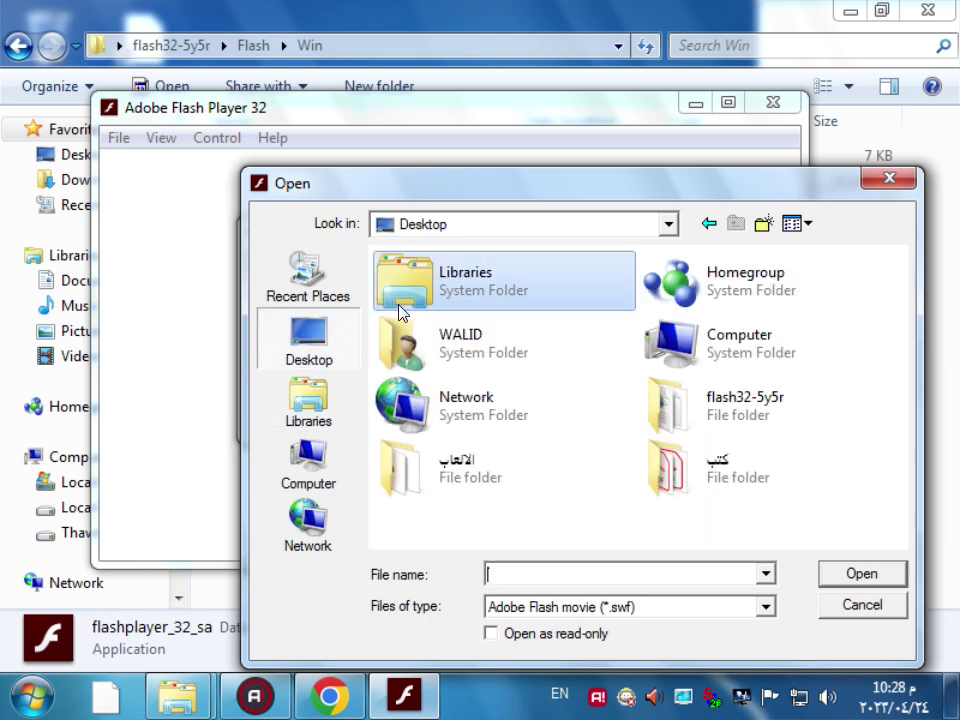
- Load the Crash Bandicoot game's SWF file from the Downloads folder inside the user's profile folder
double_click(486, 321)
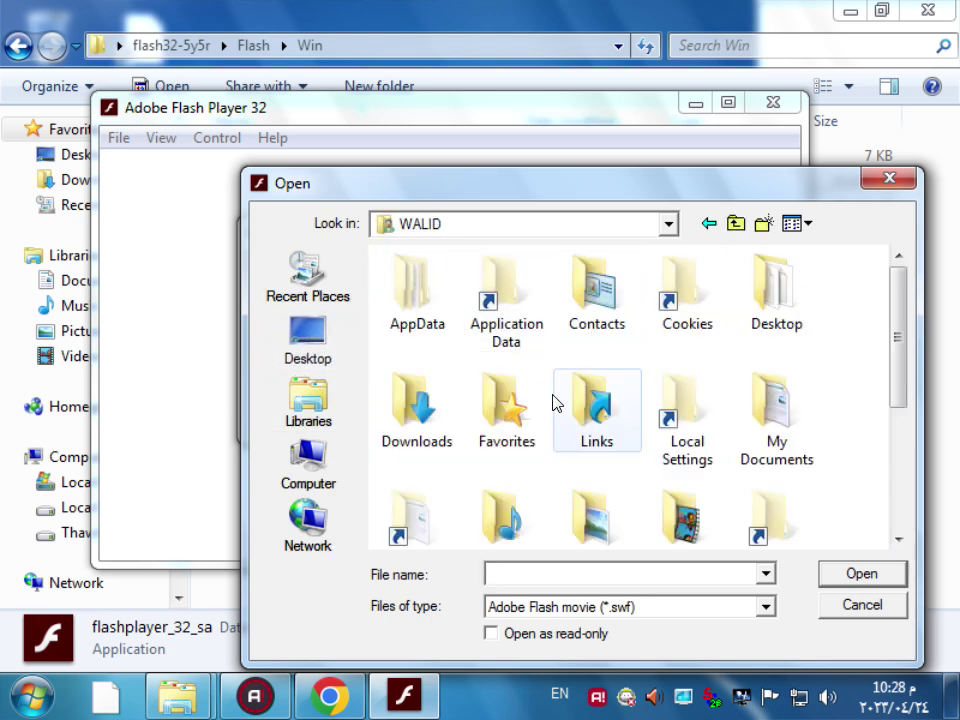
double_click(452, 423)
double_click(455, 370)
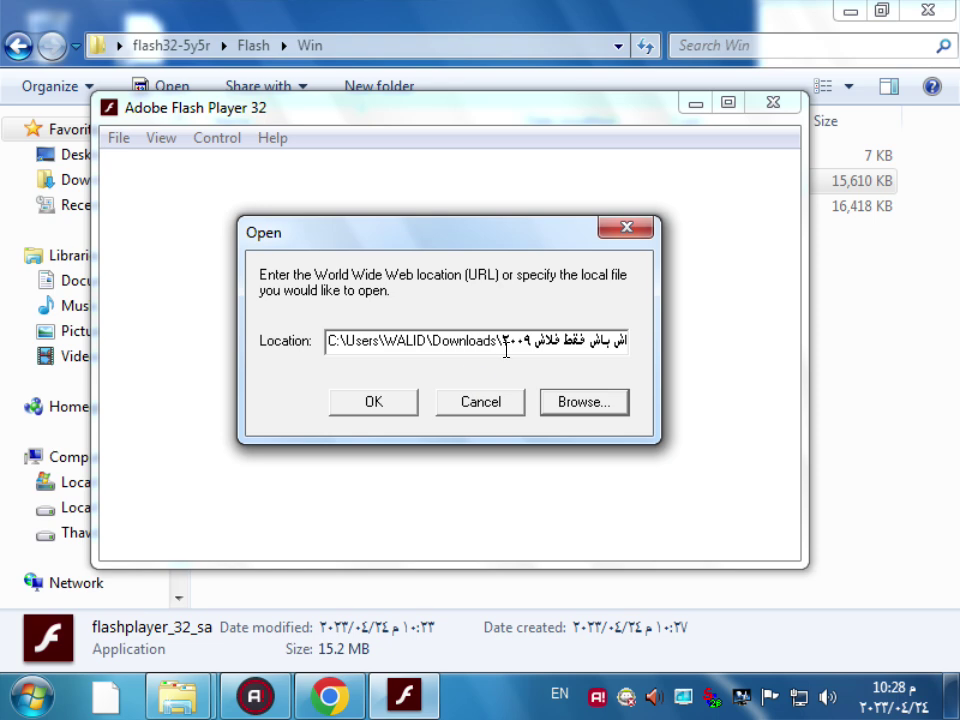
left_click(399, 399)
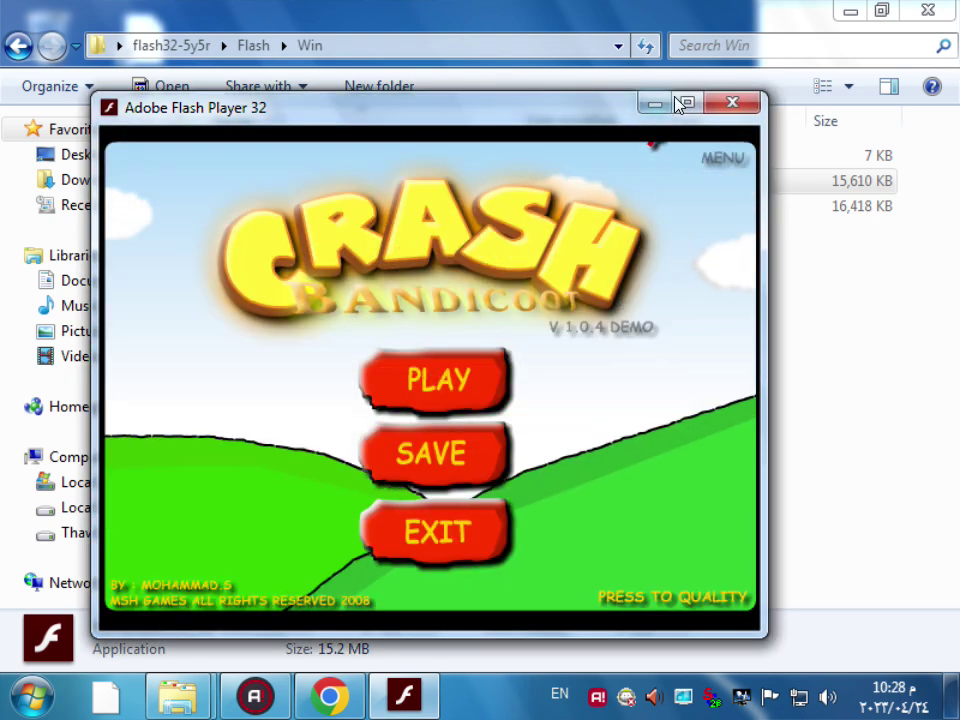
- Maximize the player window, play the game, and enter the first level at the island map's heart marker
left_click(687, 102)
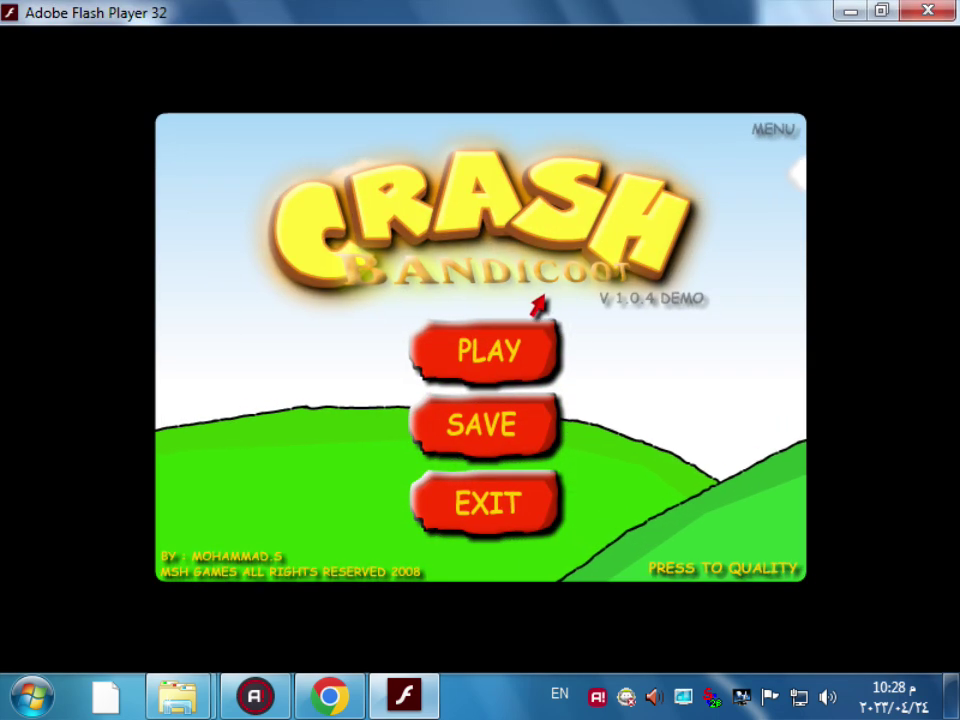
left_click(521, 345)
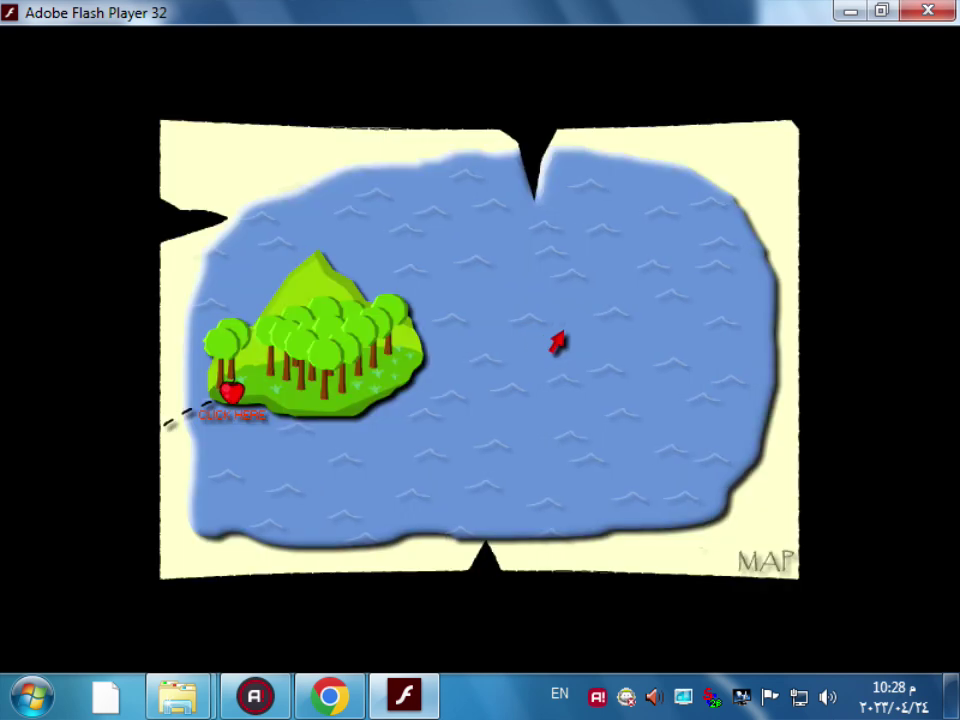
right_click(231, 419)
left_click(228, 416)
right_click(245, 418)
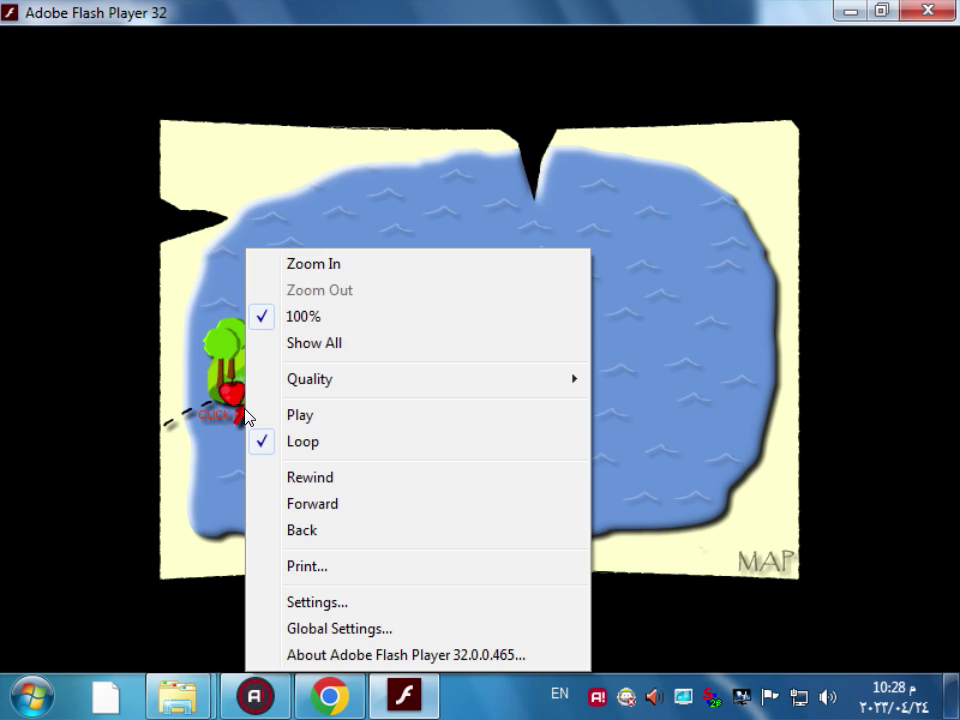
left_click(284, 418)
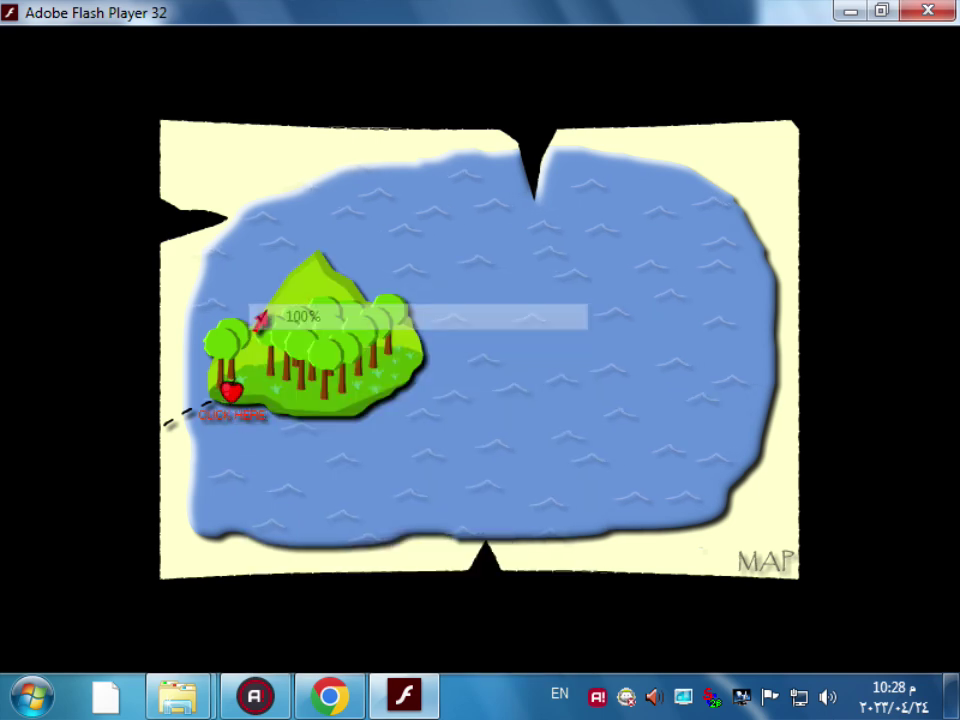
right_click(313, 250)
left_click(375, 180)
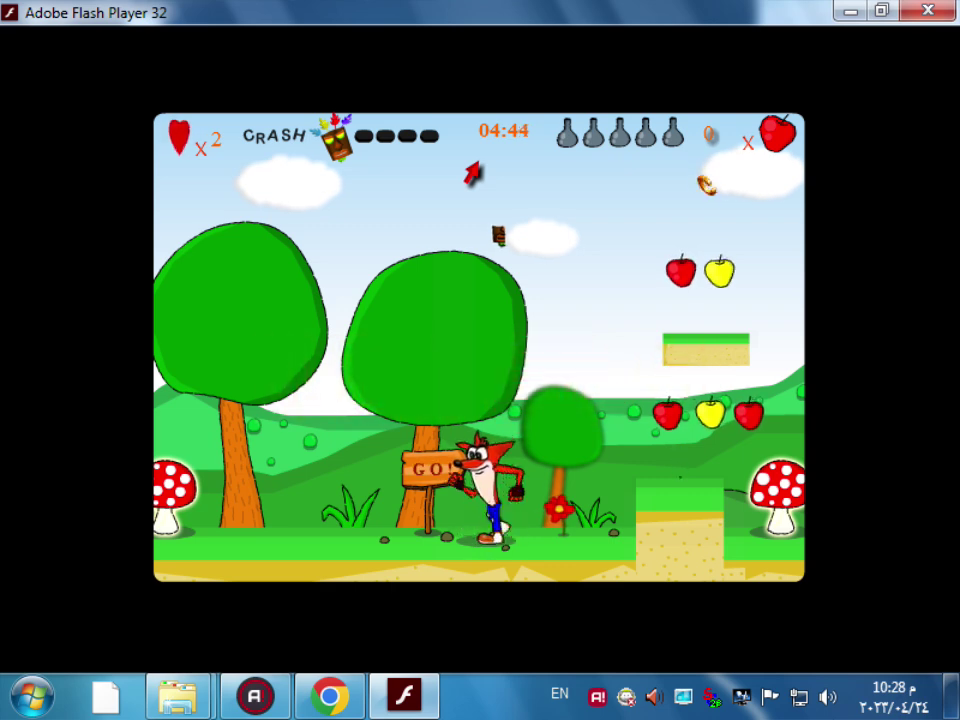
- Try walking and jumping near the GO! sign, and cross the spiked block while collecting the three apples above it
key("Right")
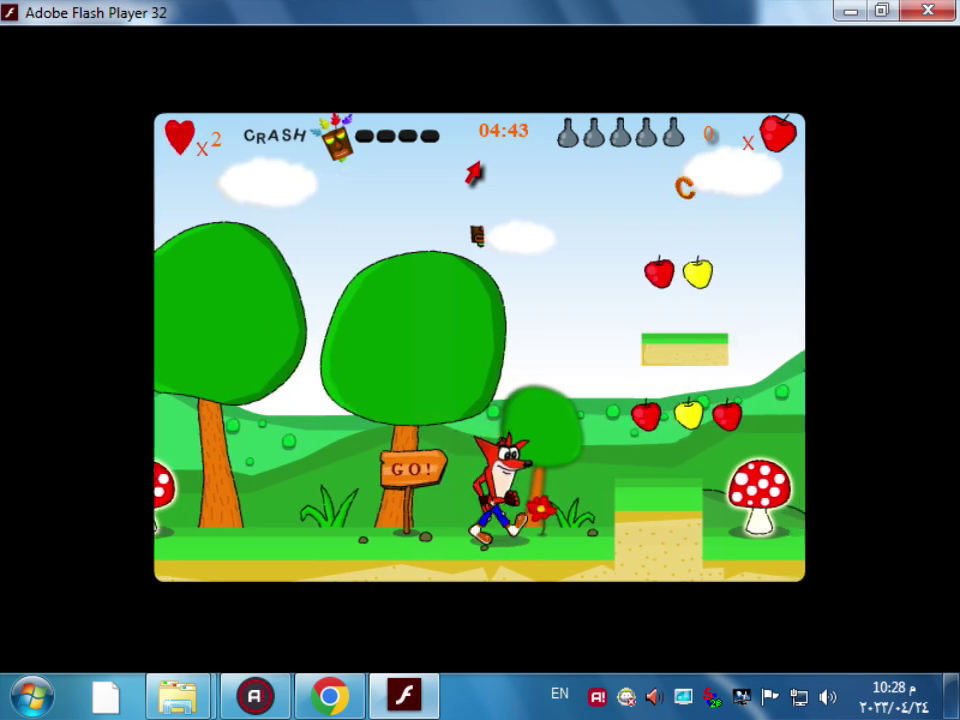
key("Up")
key("Left")
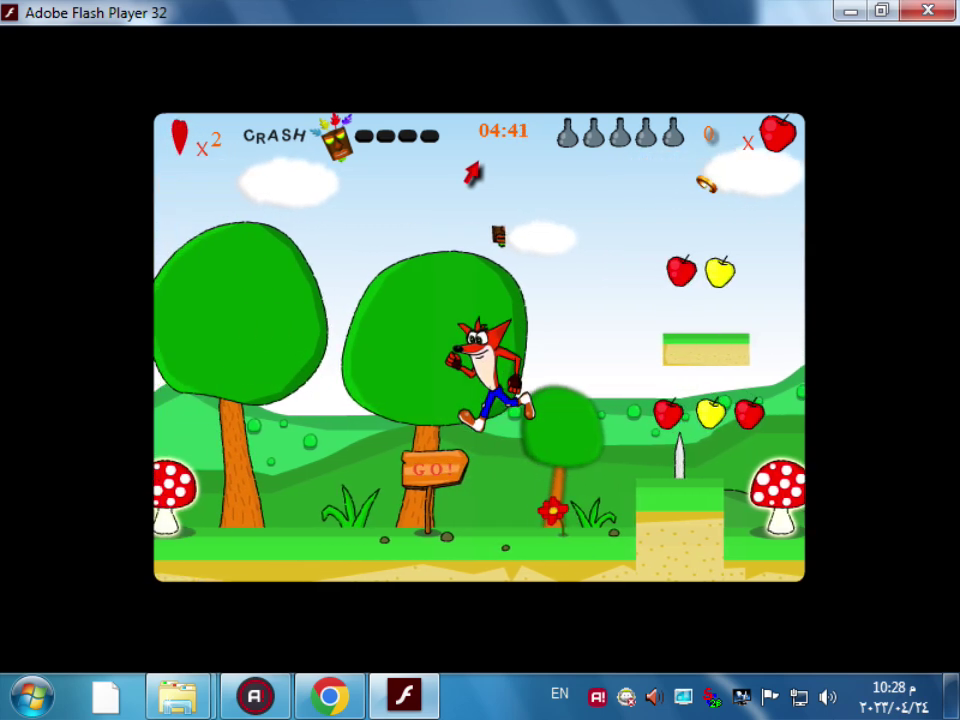
key("Right")
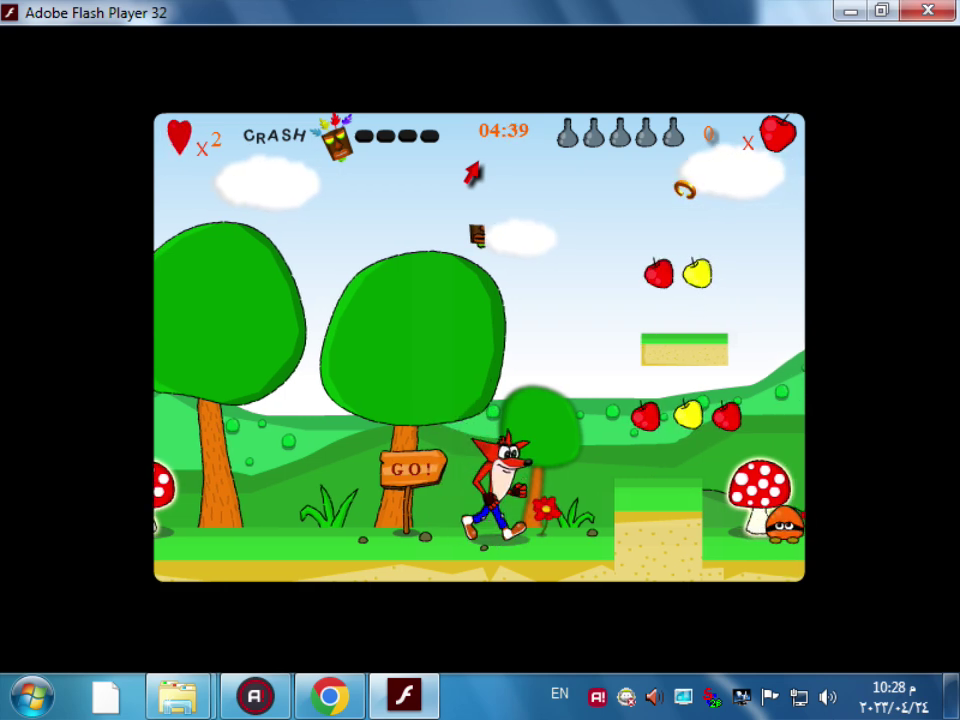
key("Up")
key("Right")
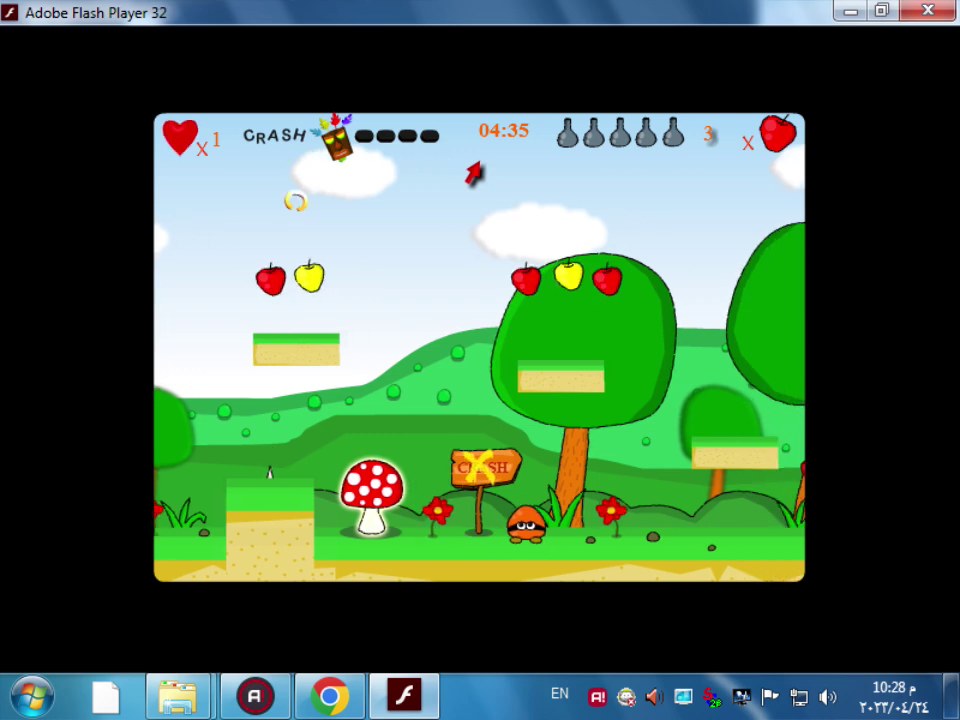
- Jump on the orange enemy near the crossed-out CRASH sign and continue towards the low floating platform
key("Right")
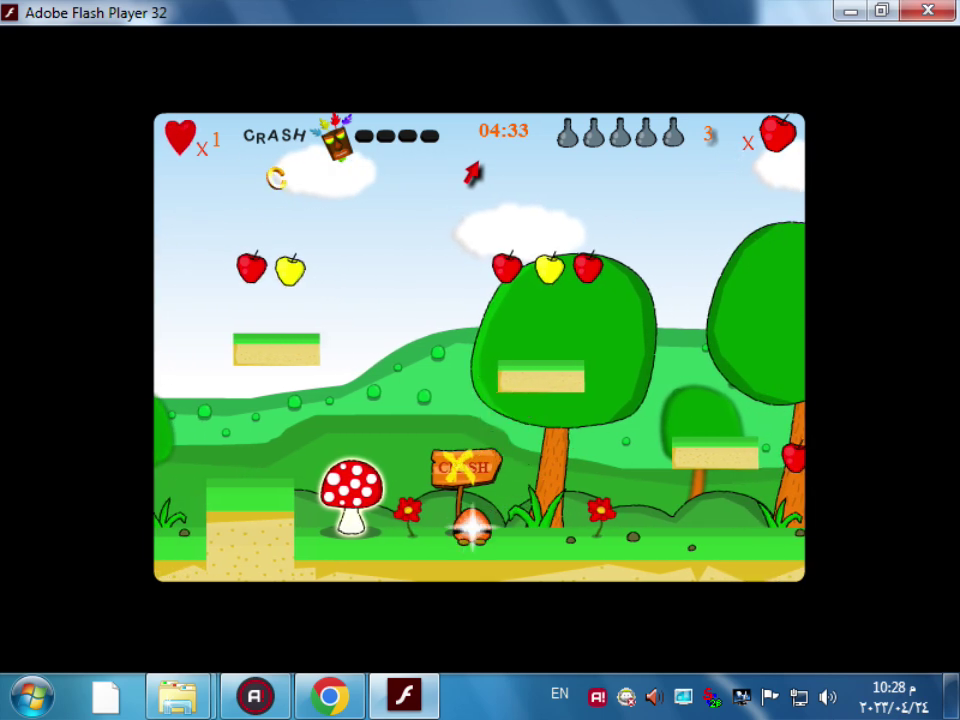
key("Up")
key("Right")
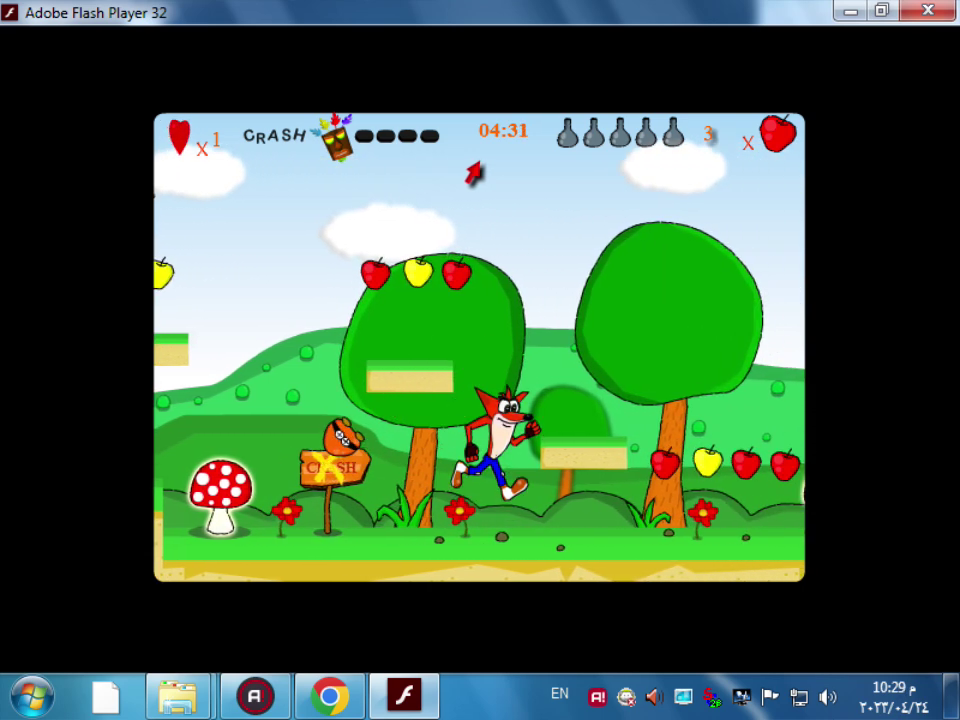
- Jump back across the floating platforms to collect their apples, the letter C and the mask above the GO! sign tree
key("Up")
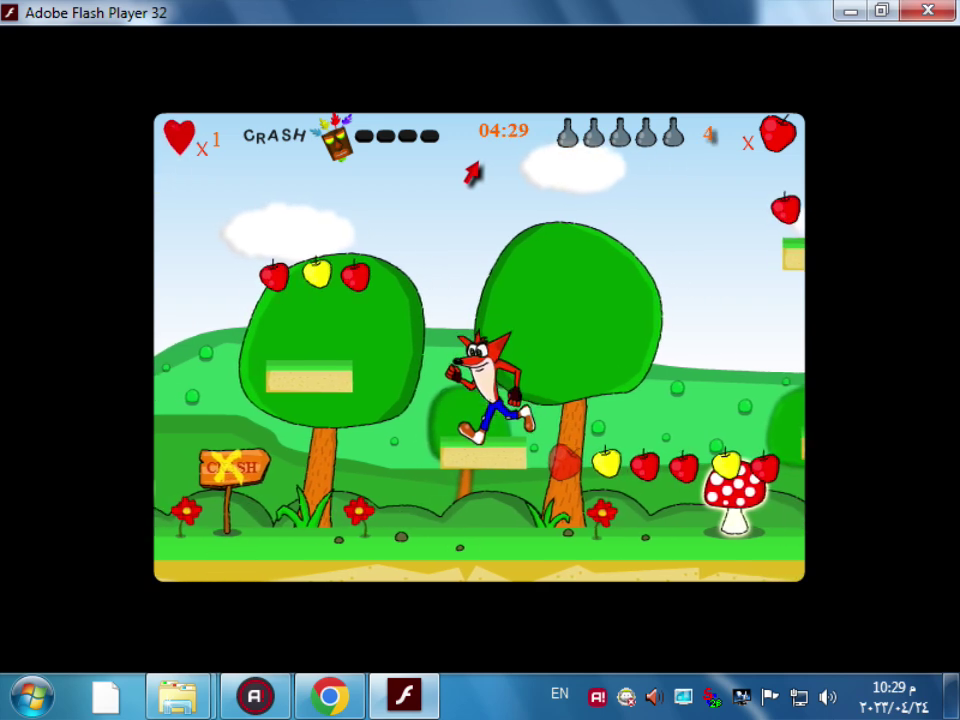
key("Right")
key("Up")
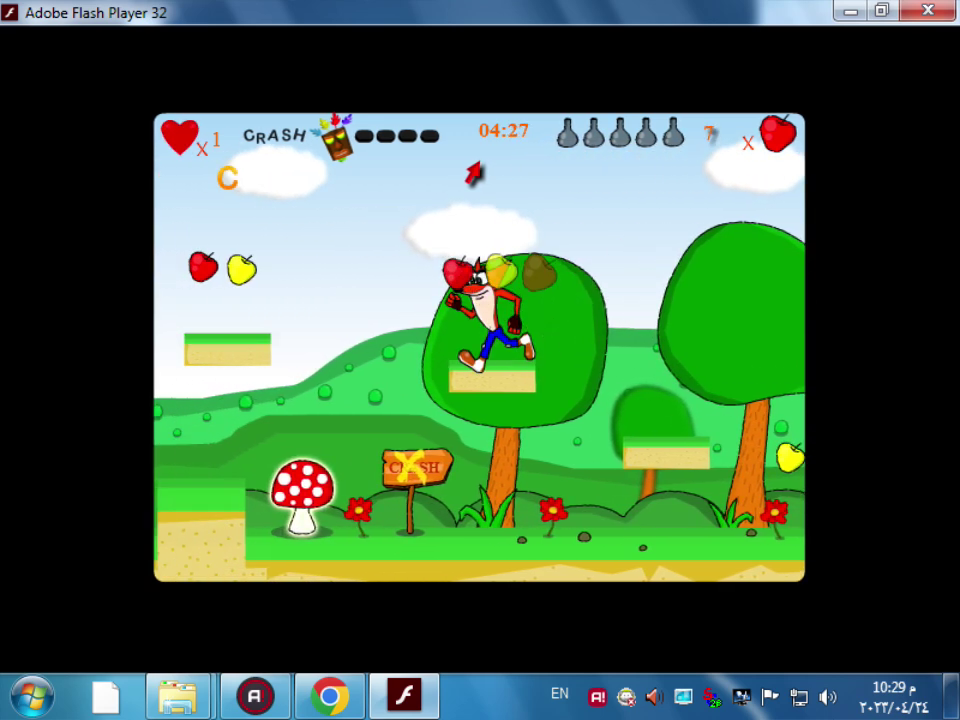
key("Right")
key("Up")
key("Right")
key("Up")
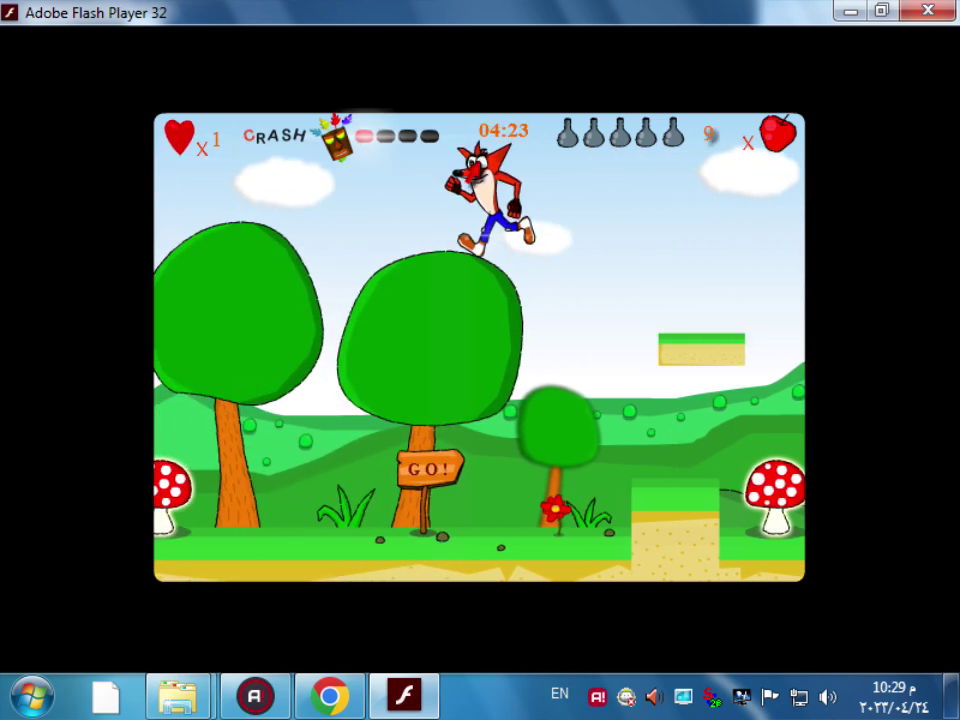
- Run forward again over the spiked block and past the CRASH sign to the low row of apples
key("Right")
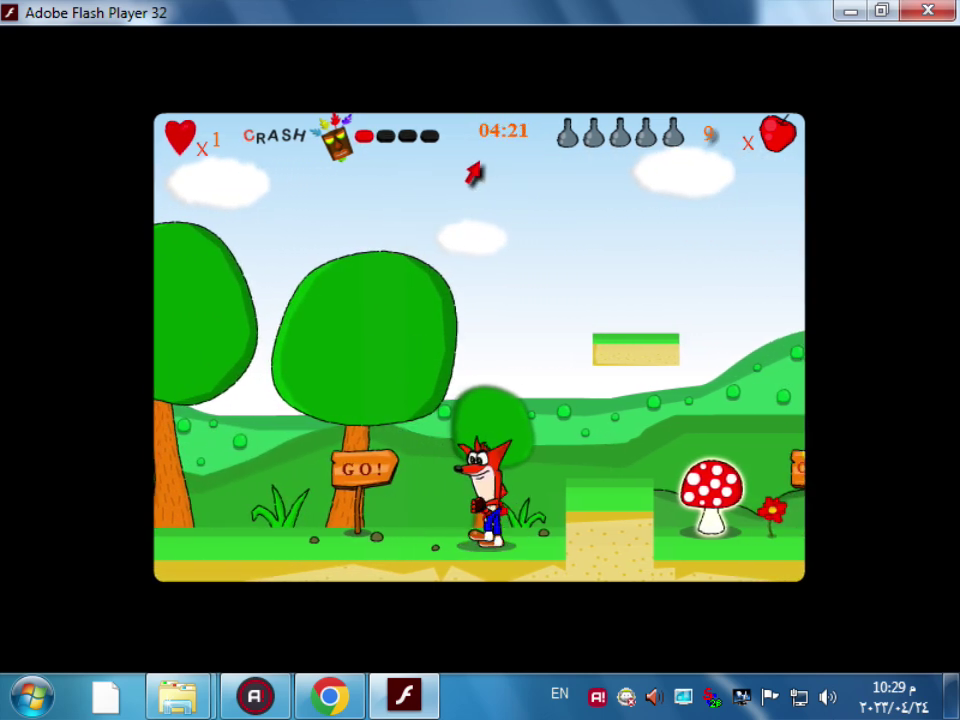
key("Right")
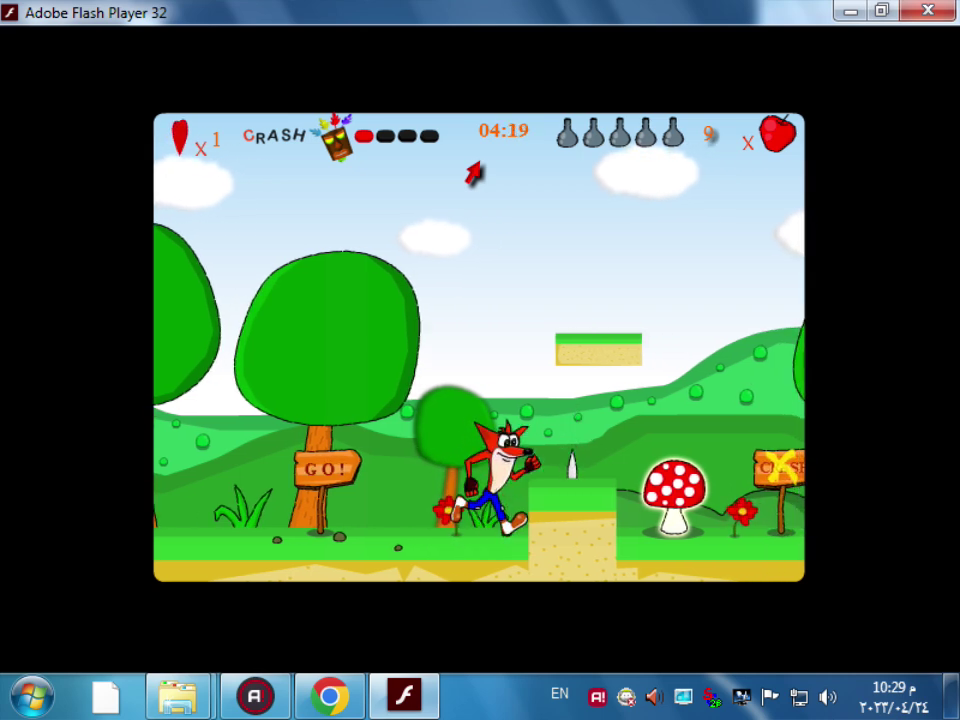
key("Right")
key("Up")
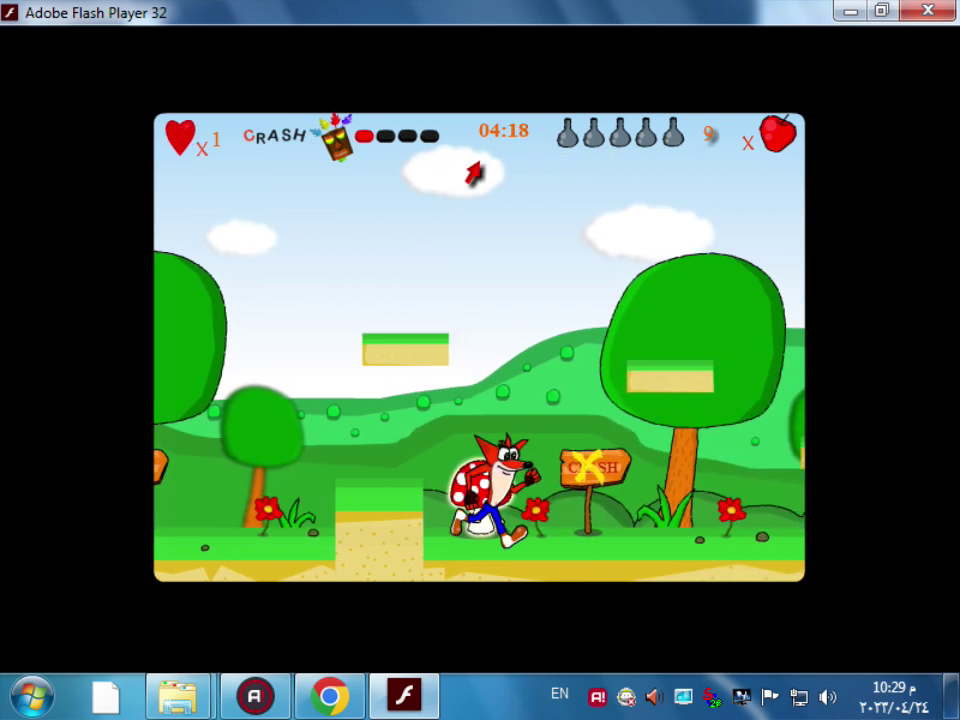
key("Right")
key("Up")
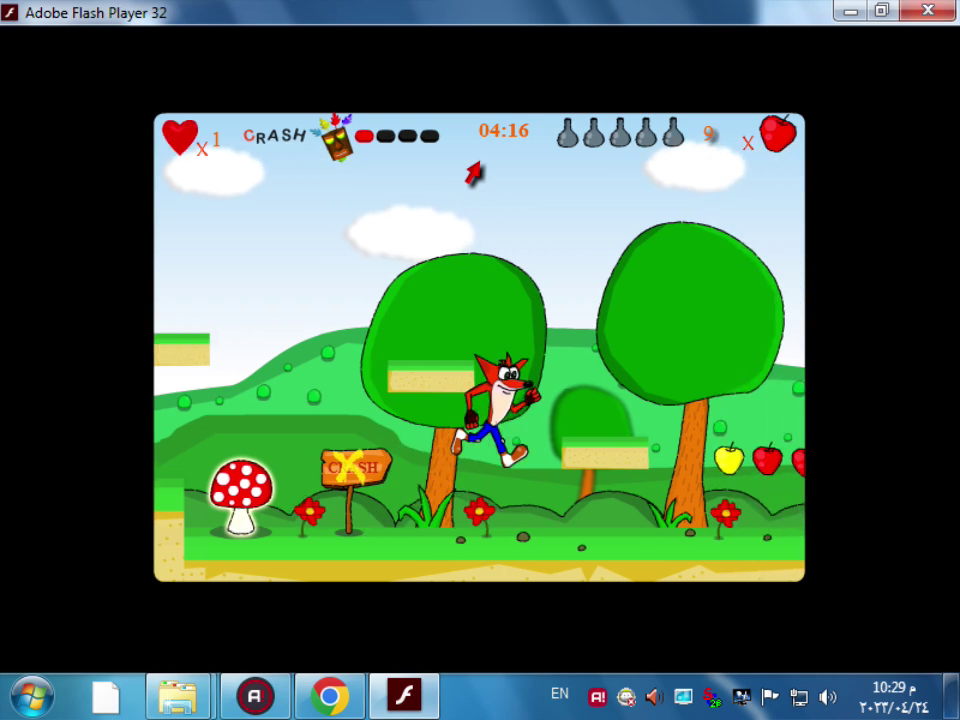
key("Right")
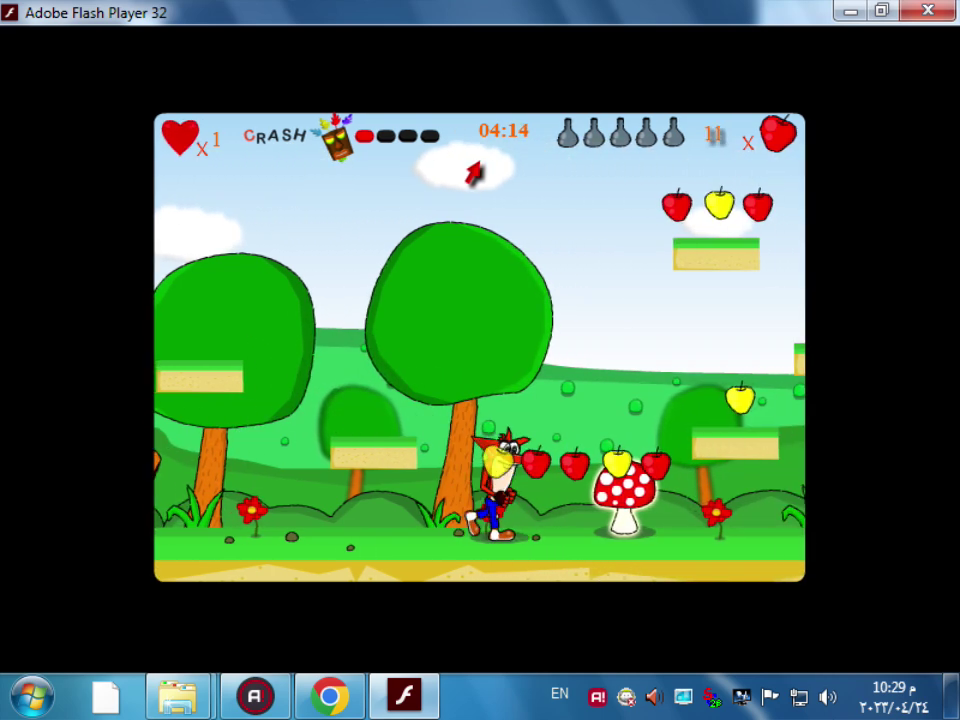
- Collect the low row of apples, the letter R and the apples on the highest floating platform
key("Right")
key("Right")
key("Up")
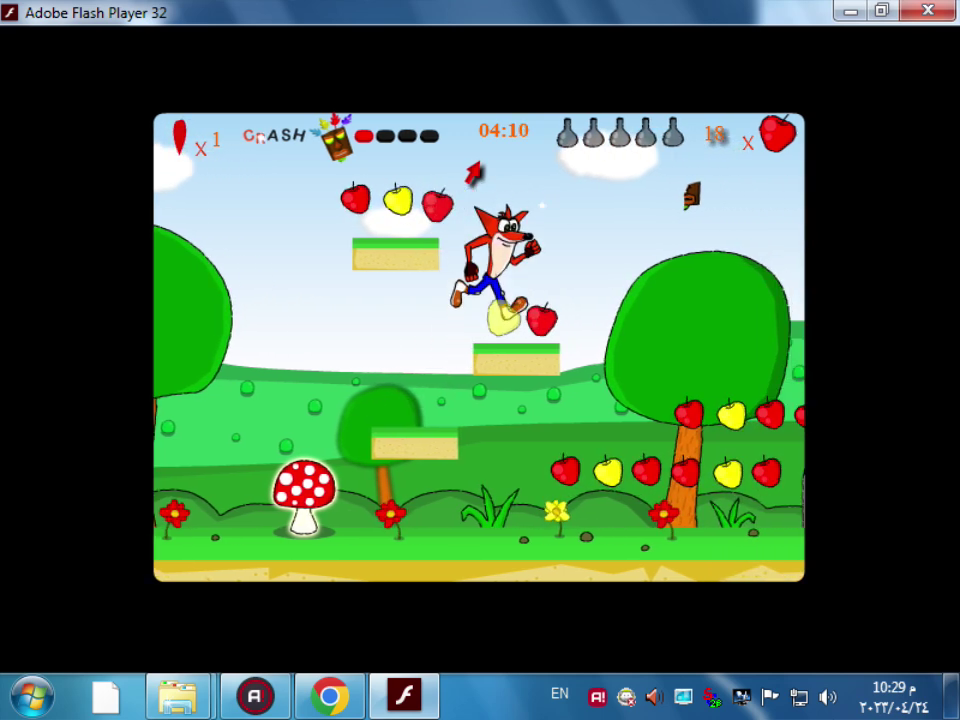
key("Left")
key("Up")
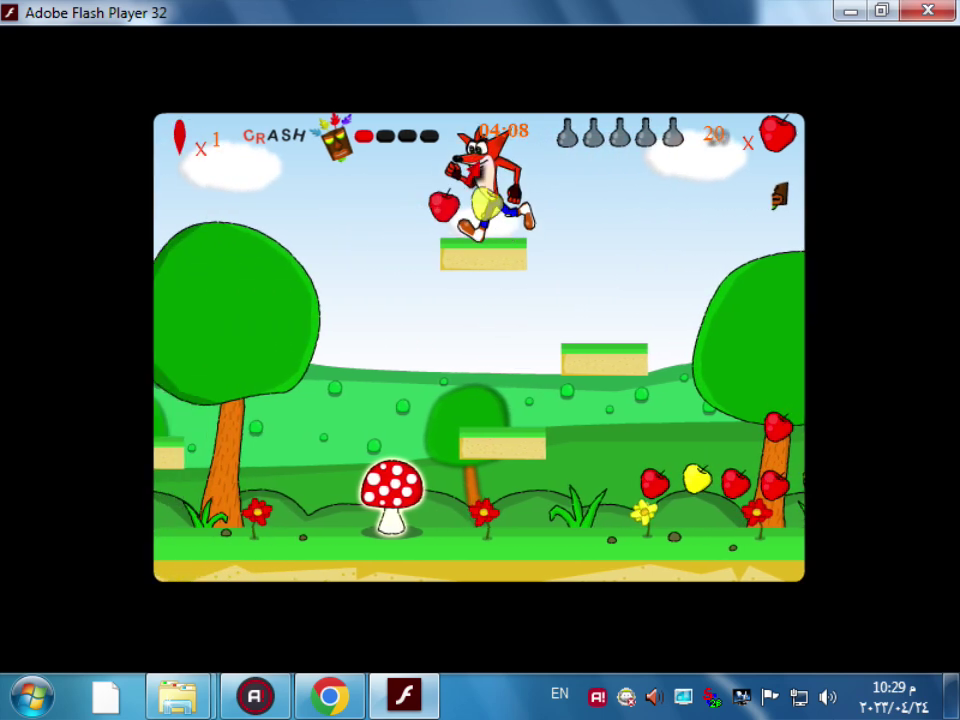
- Leap forward from the highest platform to grab the second mask, and gather apples near the yellow flower
key("Right")
key("Up")
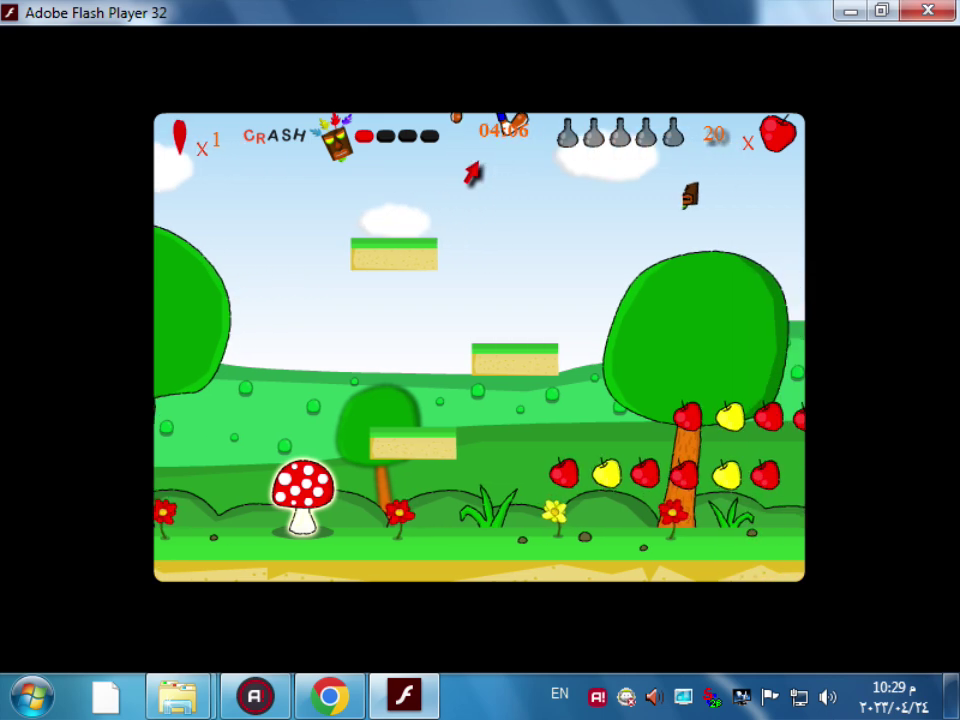
key("Right")
key("Left")
key("Right")
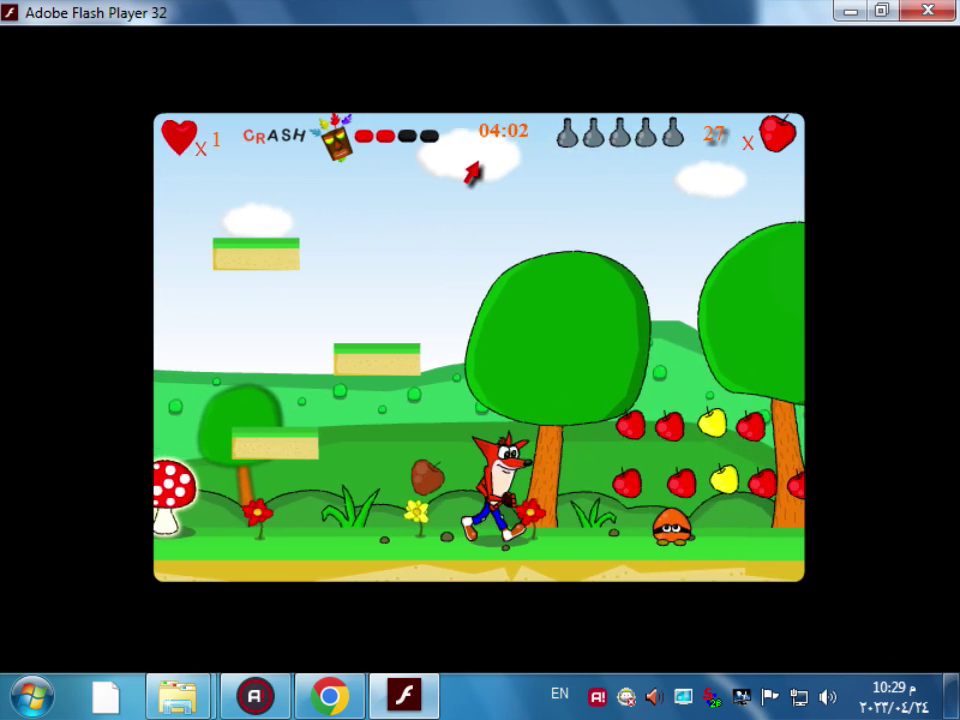
- Clear the spike, collect the two rows of apples, and jump on the orange enemy below the next tree
key("Left")
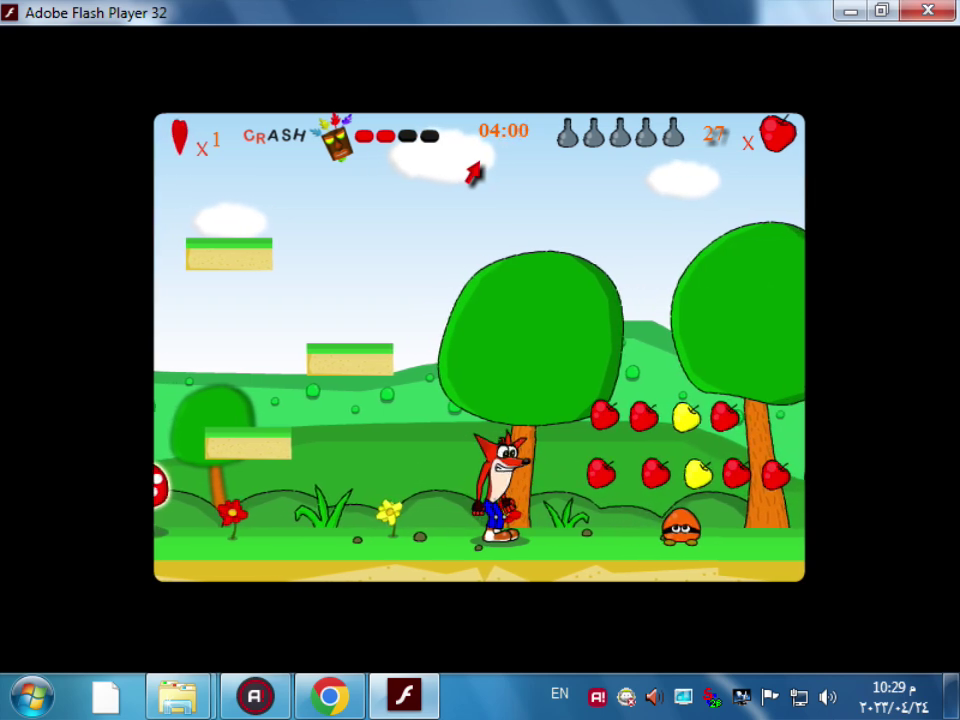
key("Right")
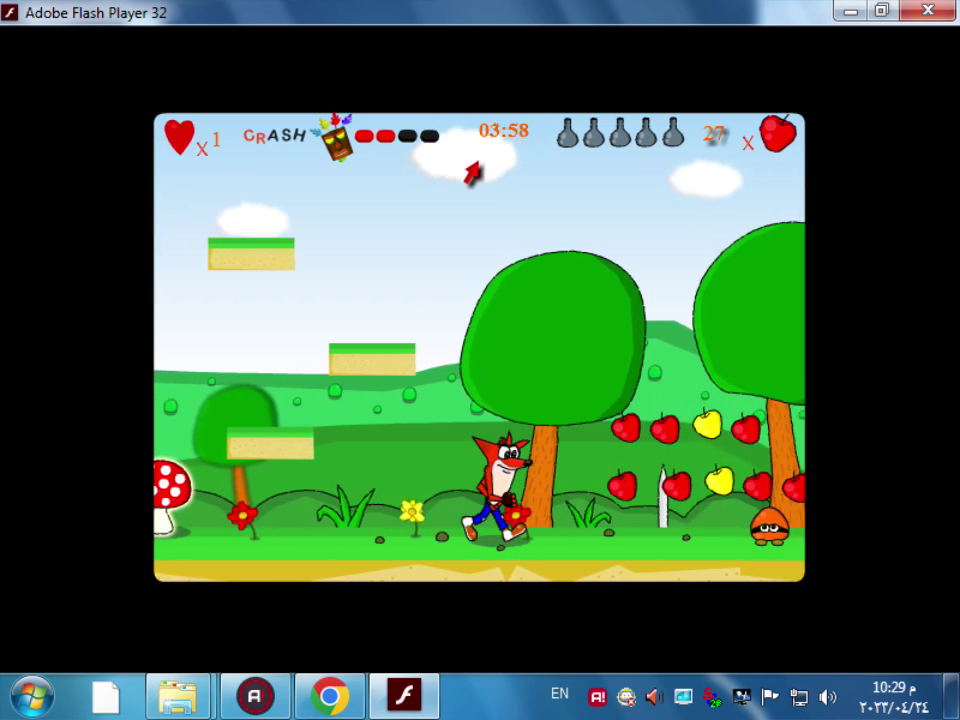
key("space")
key("Up")
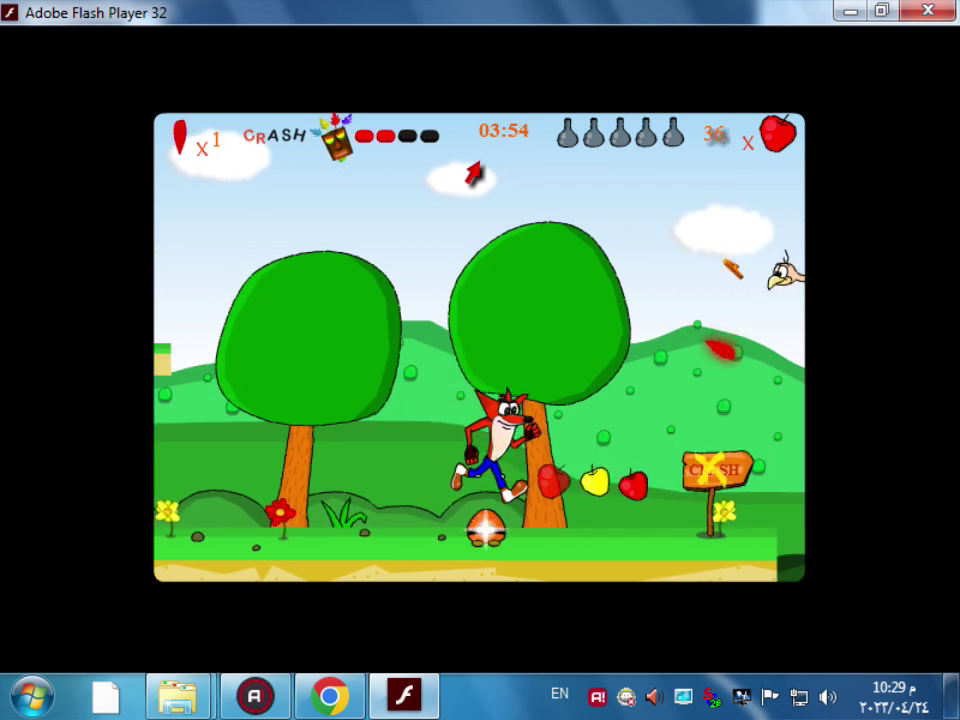
- Collect the apples by the tree, the heart and the letter A near the CRASH sign, and the yellow apples on the first platform
key("Up")
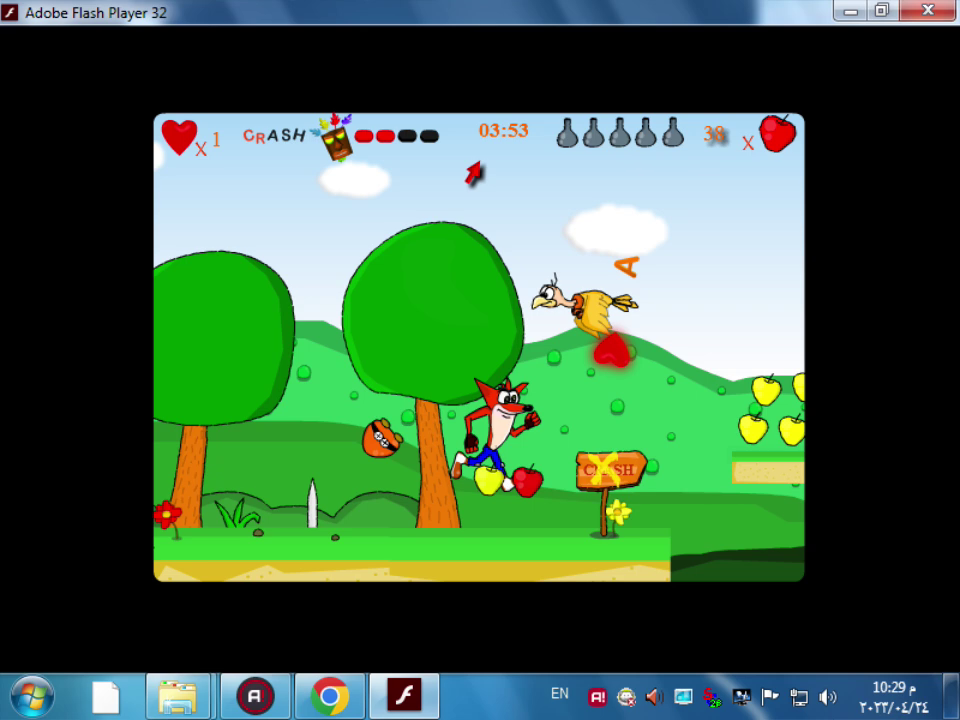
key("Left")
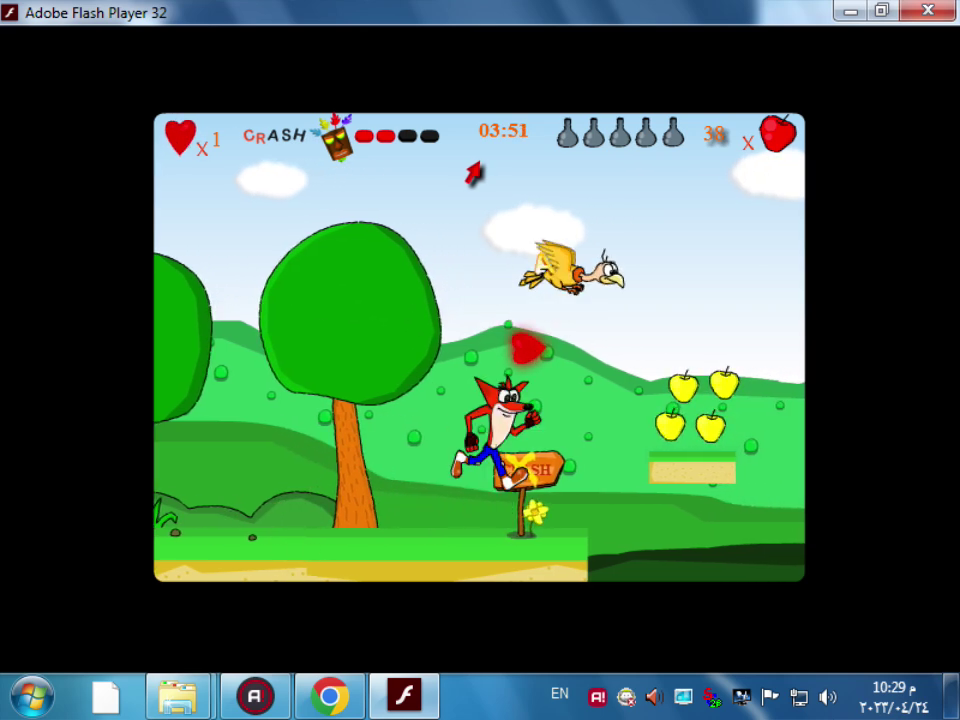
key("Up")
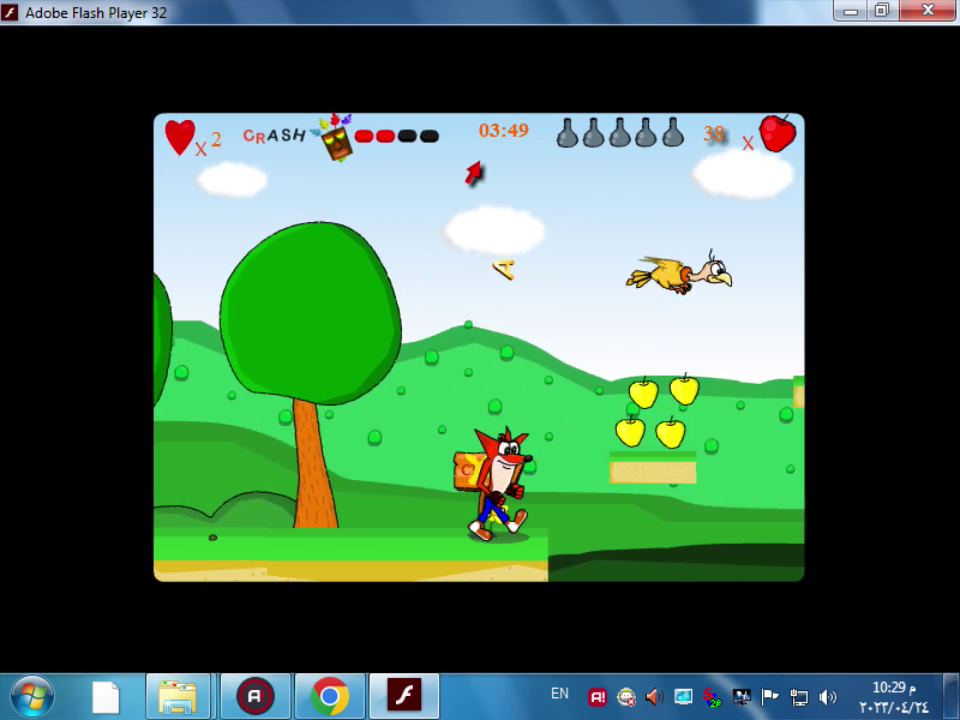
key("Up")
key("Up")
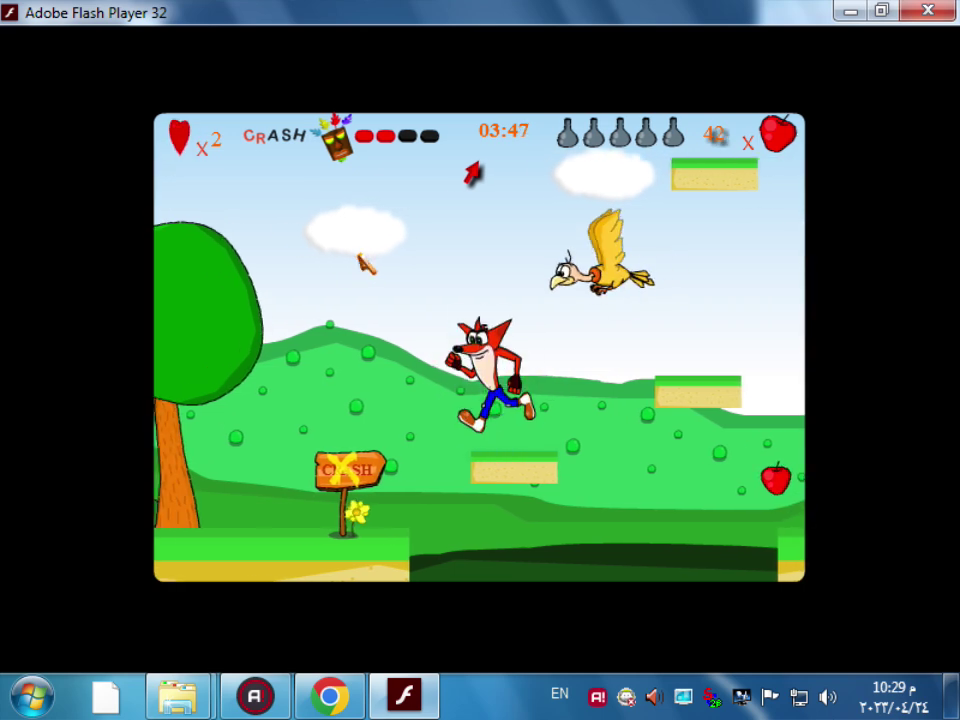
key("Left")
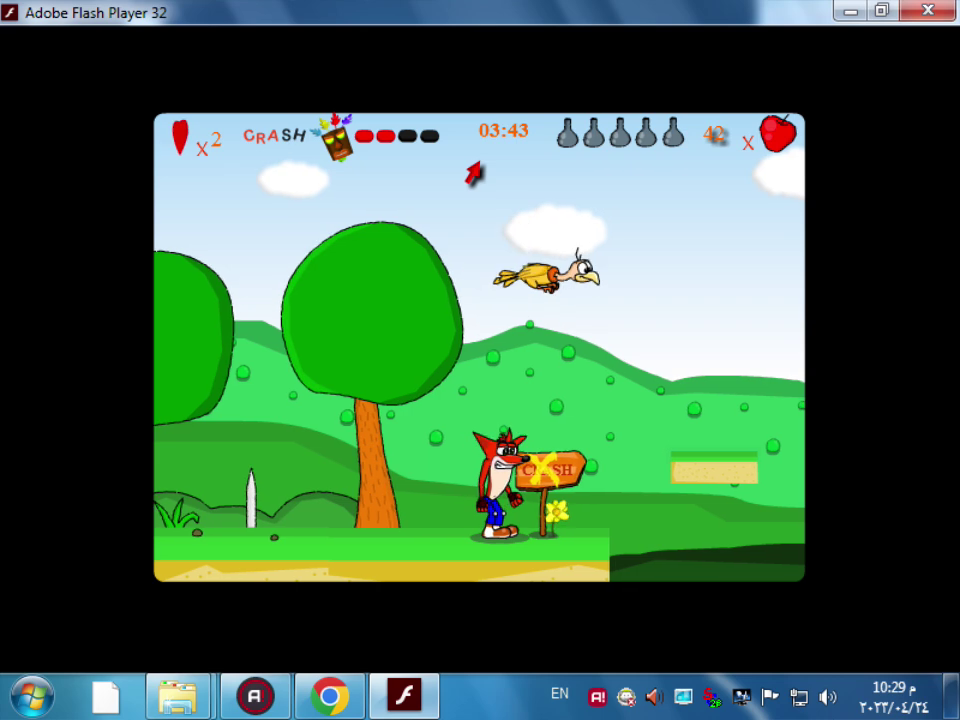
- Cross the floating platforms beyond the CRASH sign and grab the mask floating above them
key("Right")
key("Up")
key("Right")
key("Right")
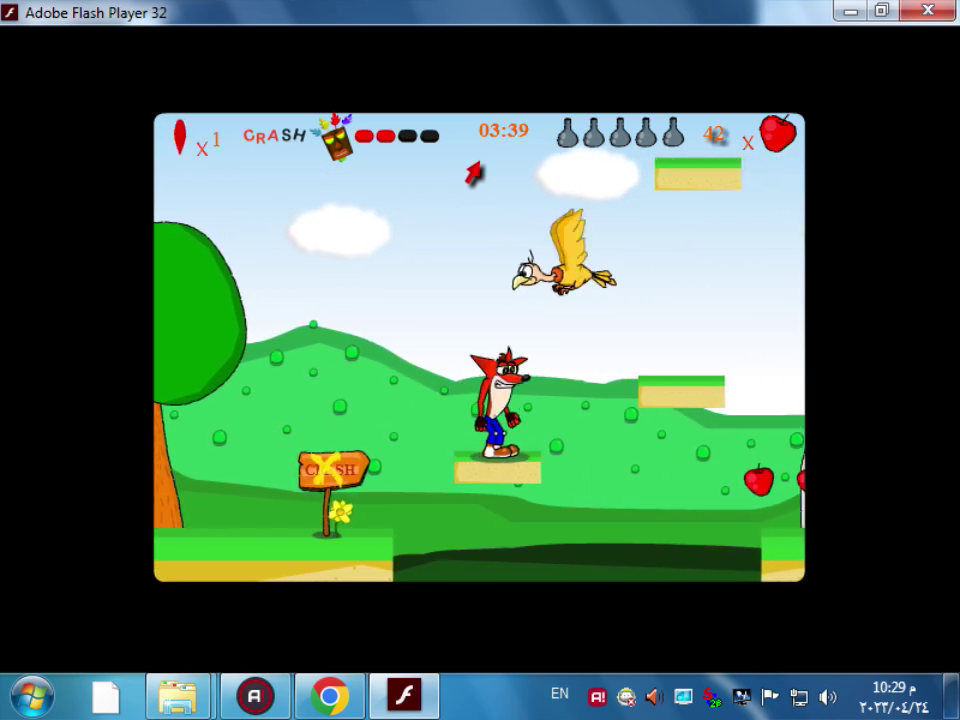
key("Right")
key("Up")
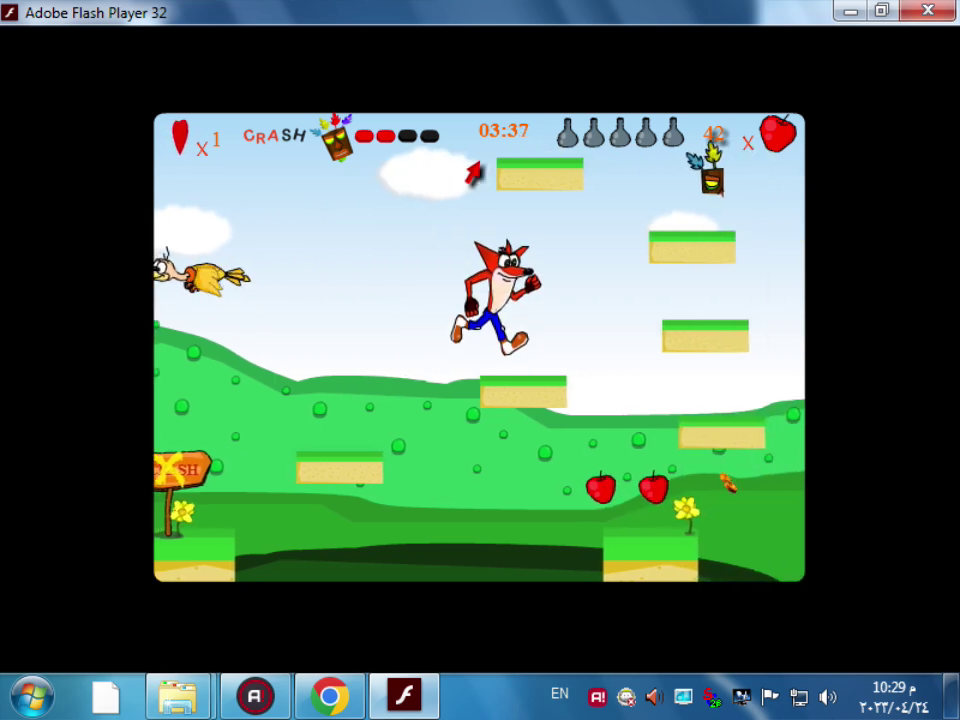
key("Right")
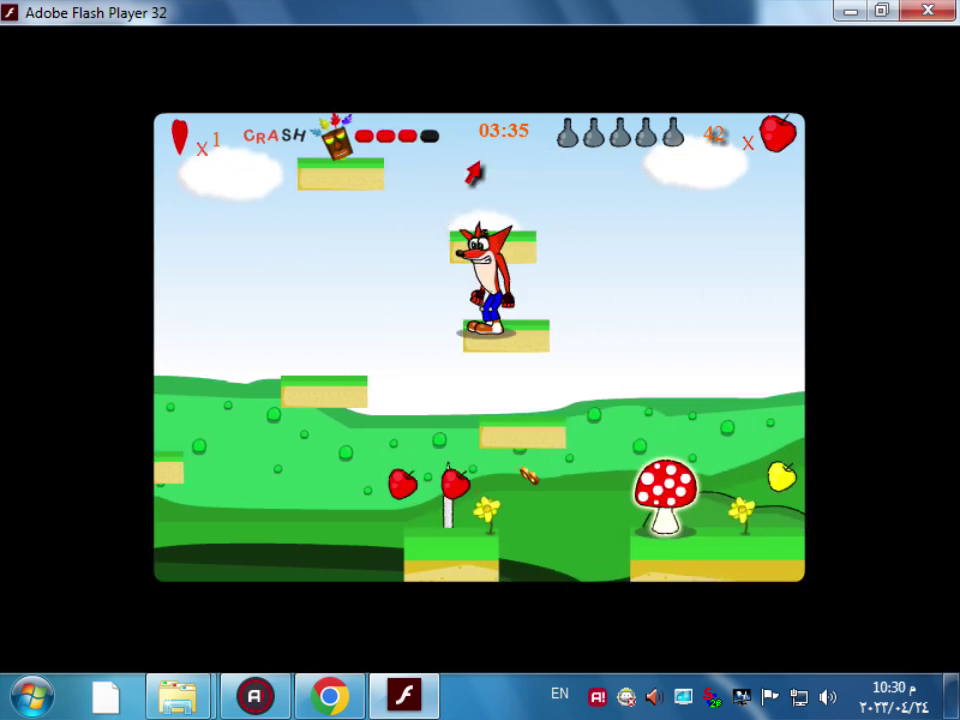
- Collect the two red apples on the spiked islet and the letter S, and cross to the mushroom past the gap
key("Left")
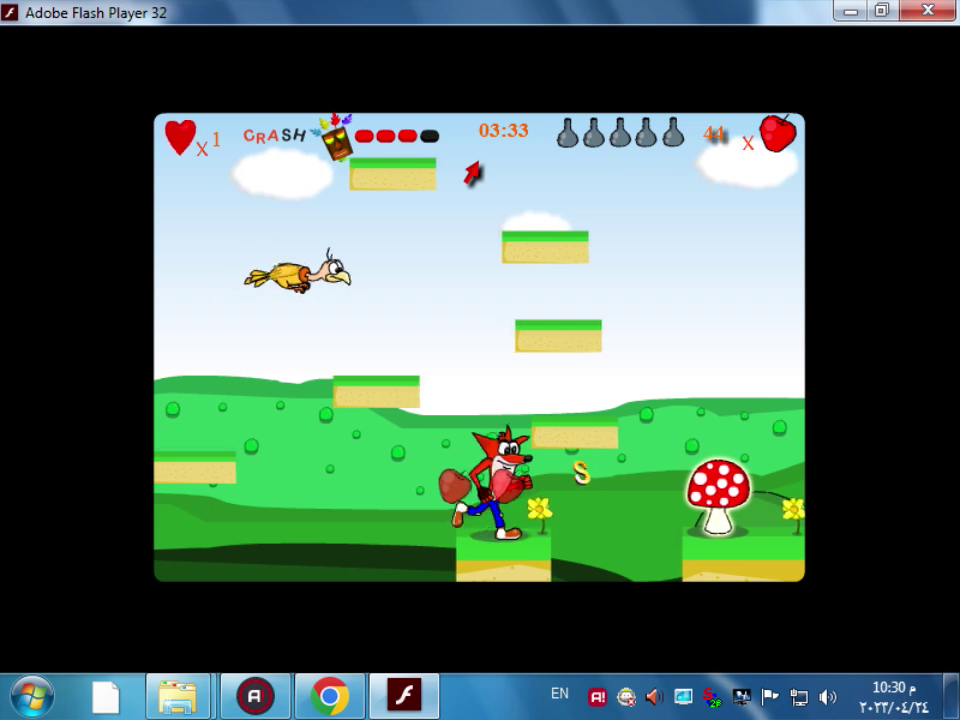
key("Right")
key("Up")
key("Right")
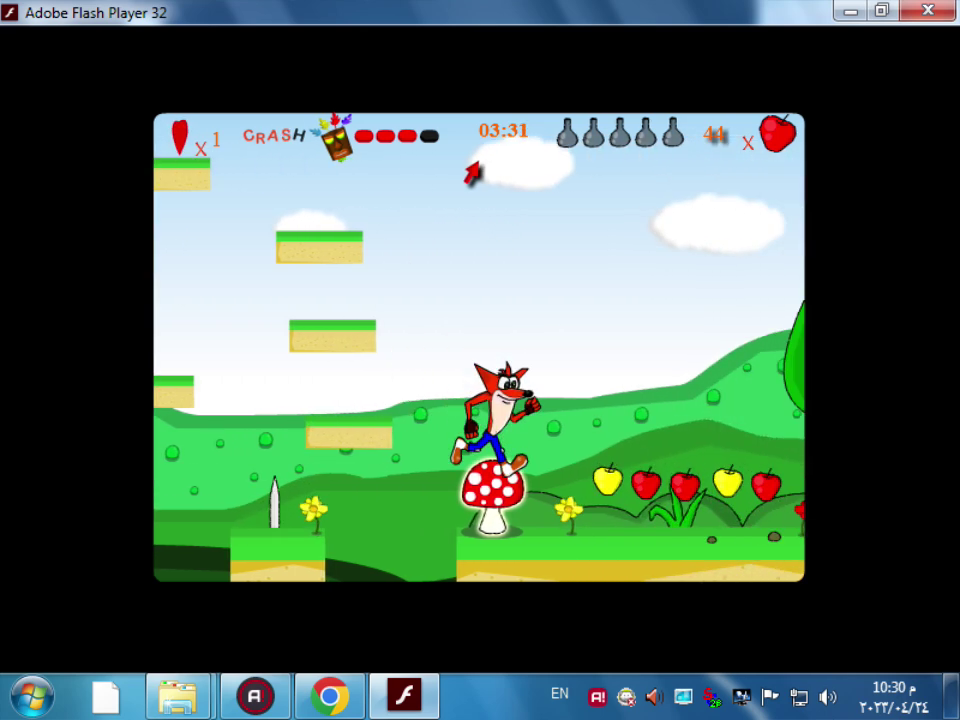
- Collect the low and high rows of five apples and the mask beside the next mushroom
key("Right")
key("Up")
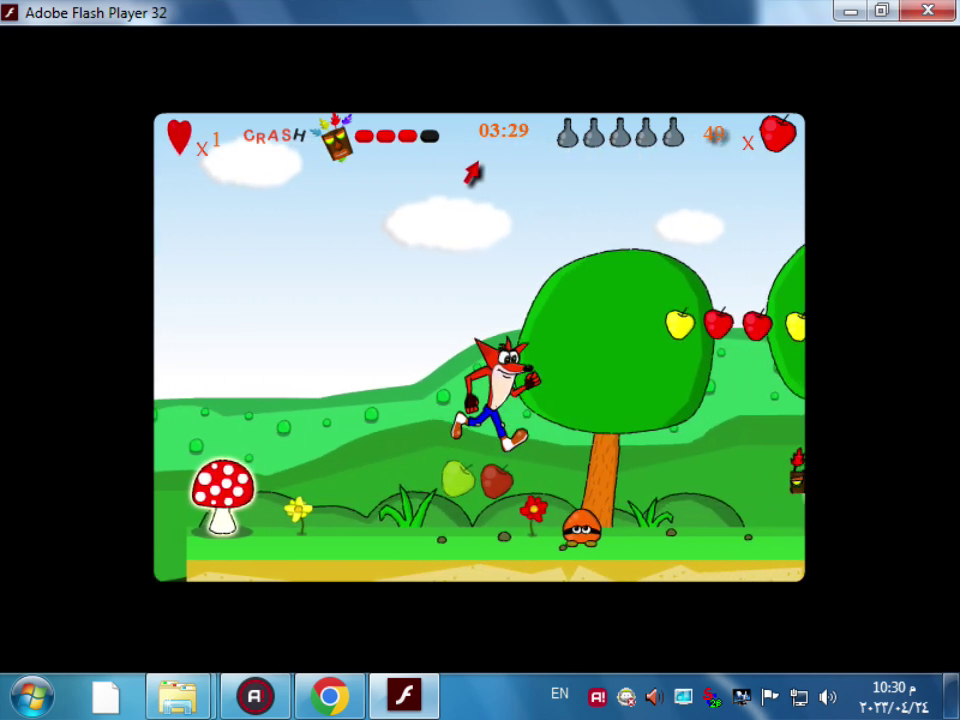
key("Right")
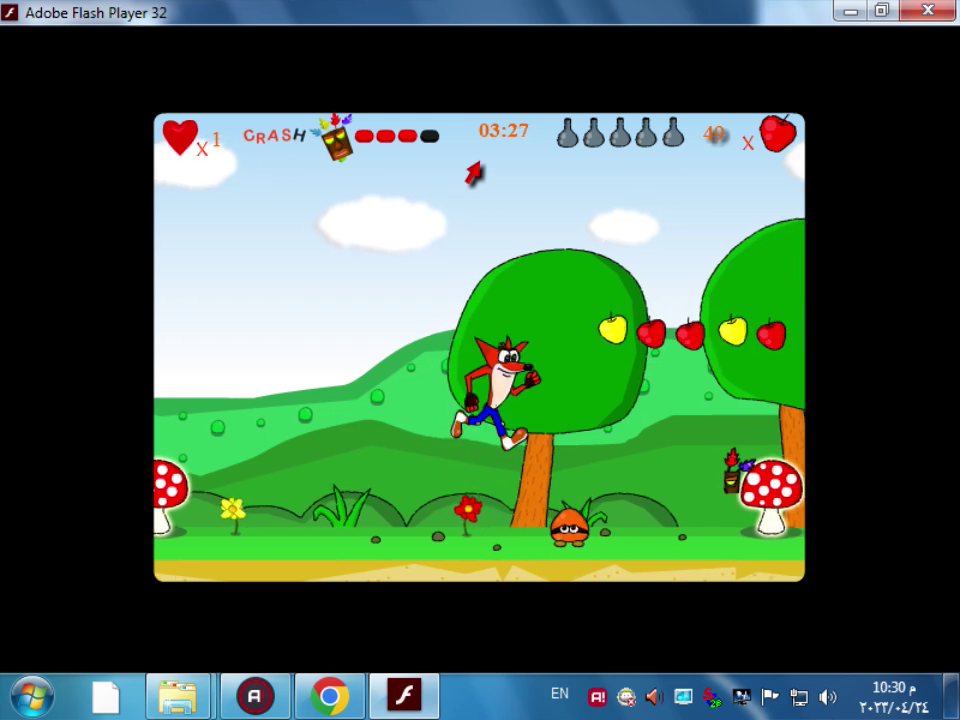
key("Right")
key("Right")
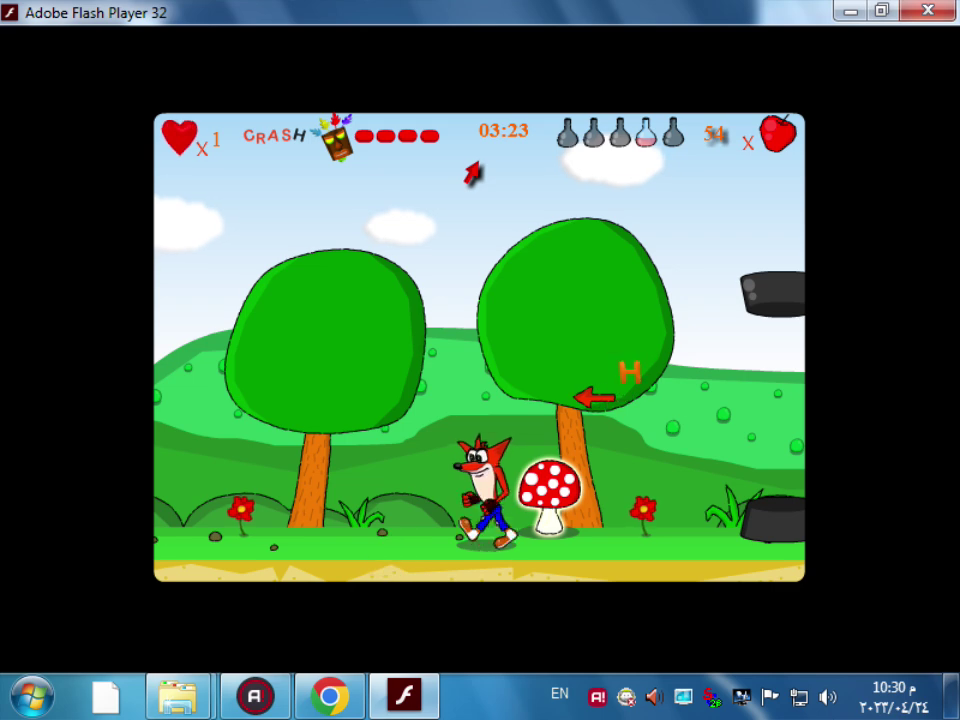
- Bounce off the mushroom to collect the letter H
key("Right")
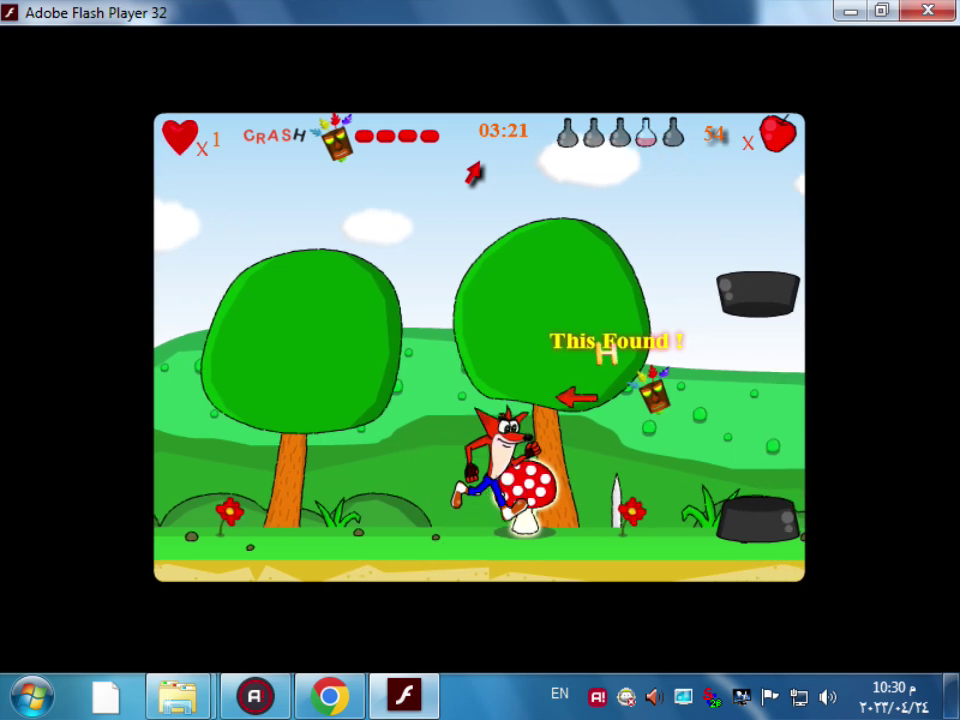
key("Up")
key("Left")
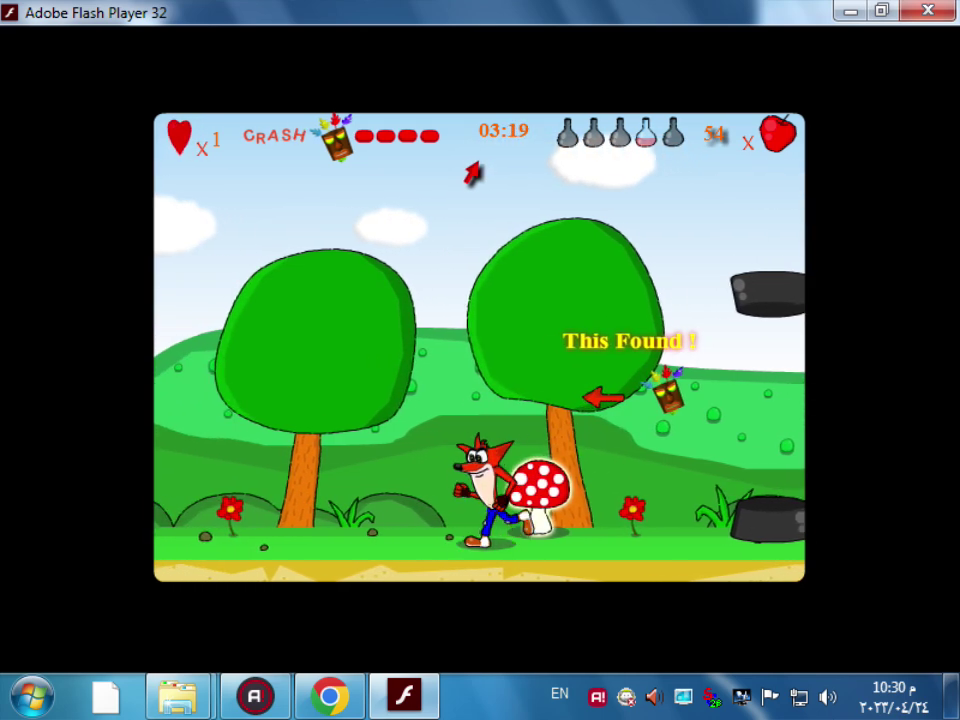
- Run back past the tree to the grassy stretch near the first mushroom
key("Left")
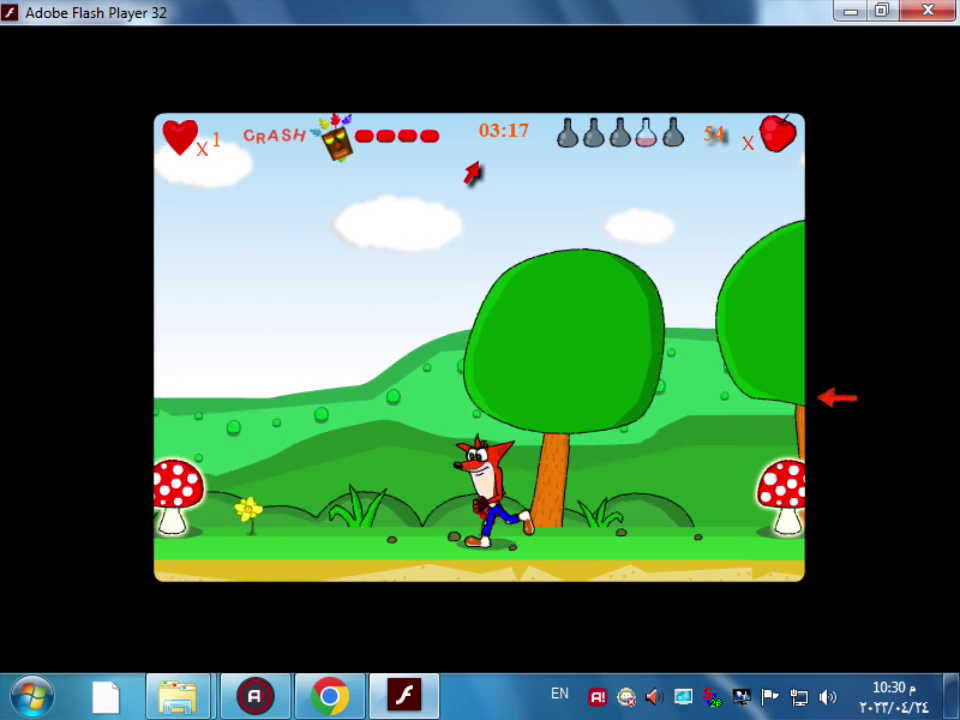
key("Left")
key("Right")
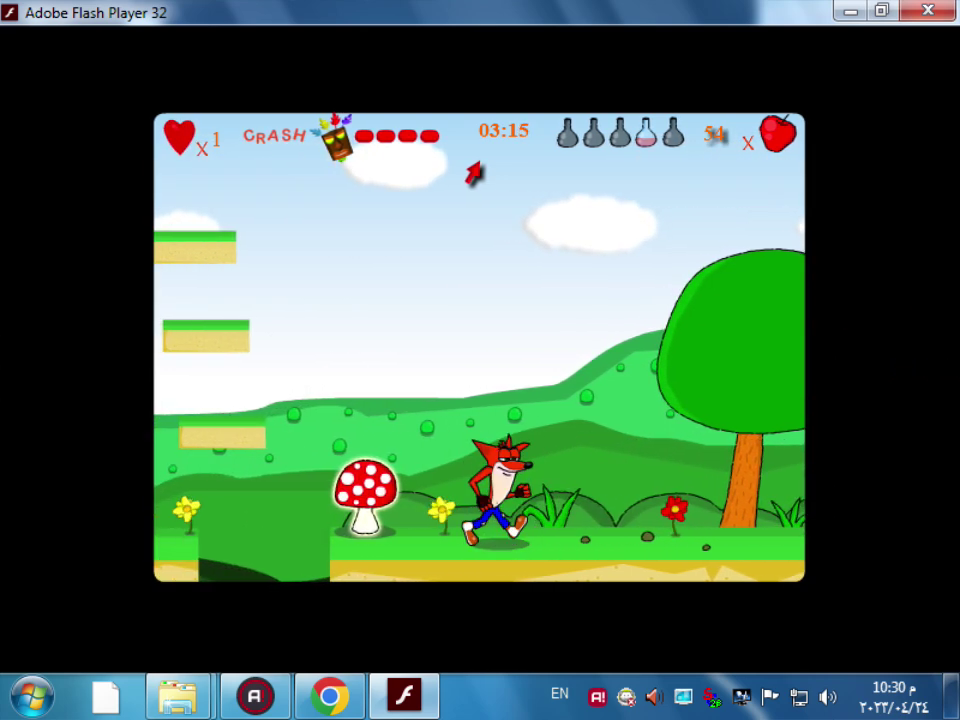
key("Right")
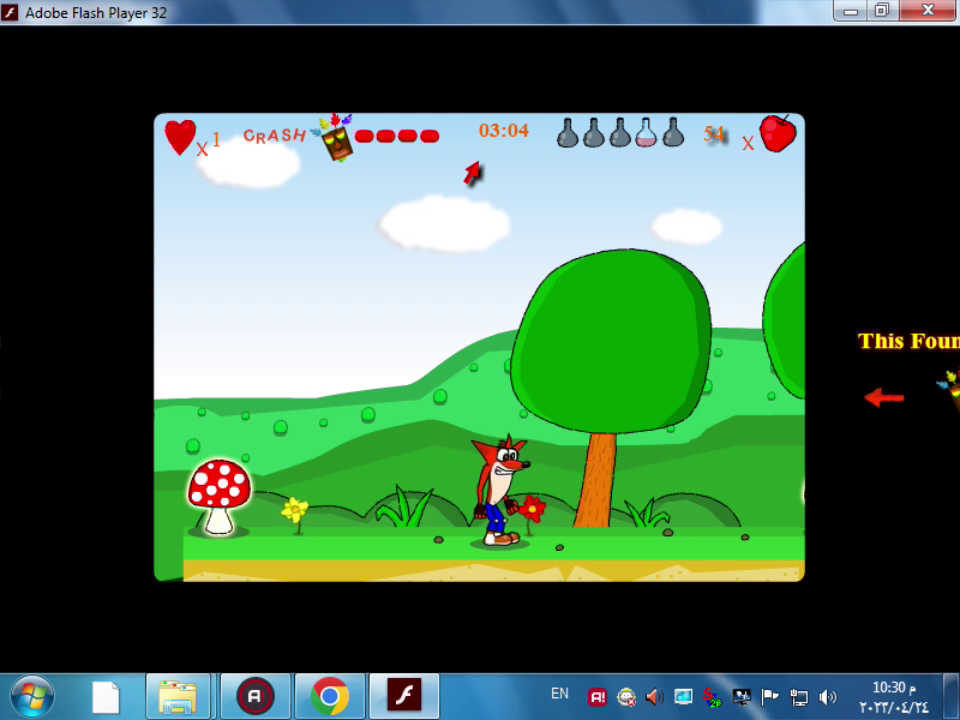
- Select the filled flask and activate the Speedy power-up
key("Right")
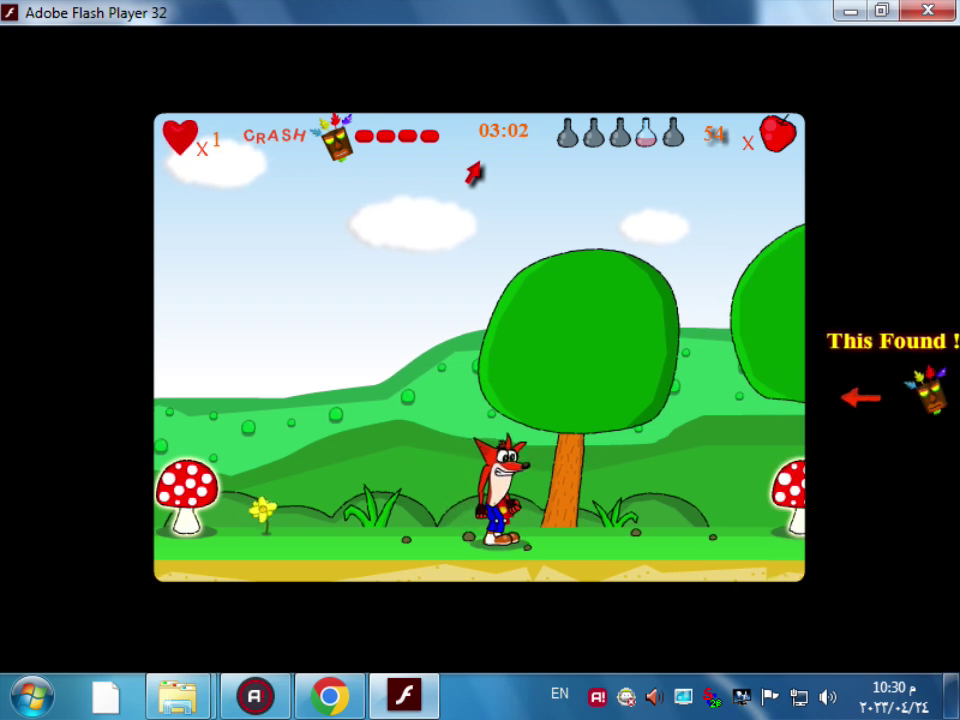
key("Left")
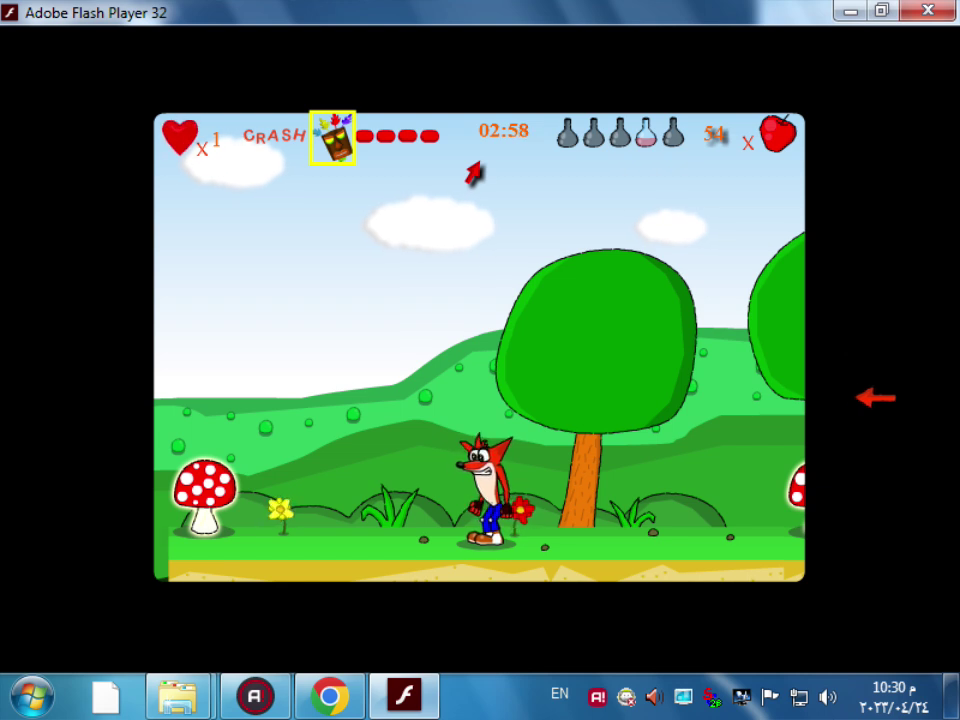
key("Left")
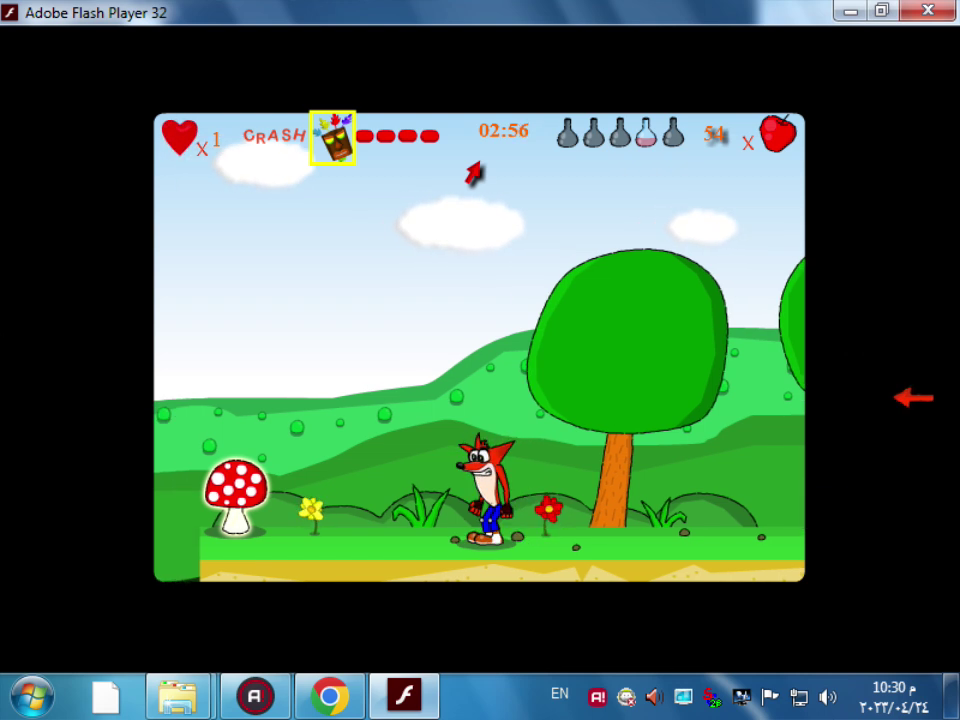
key("Left")
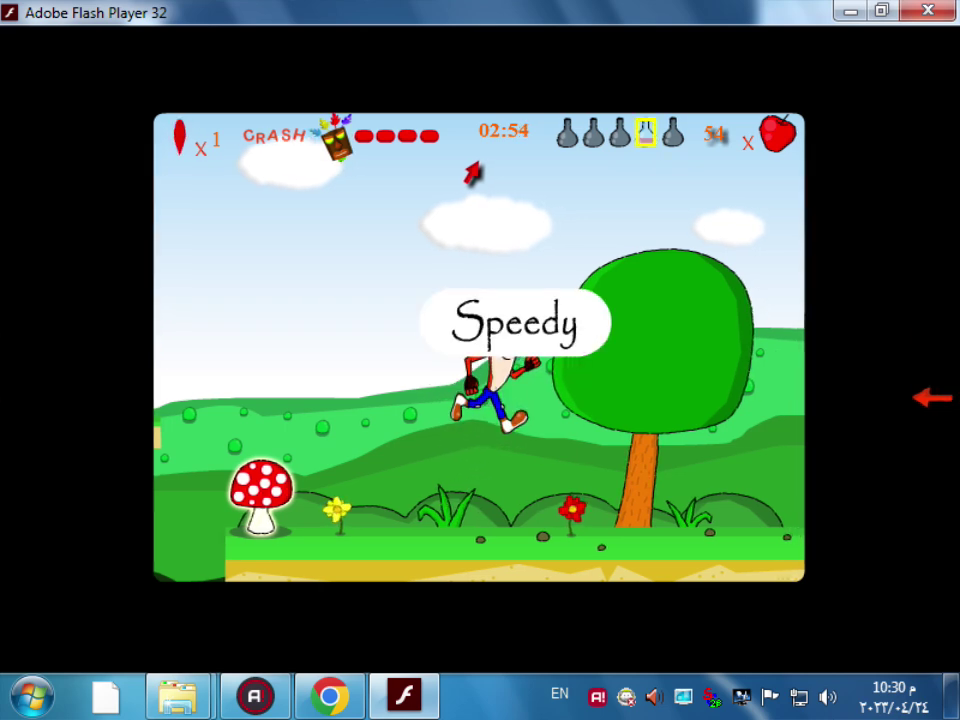
key("space")
- Run back over the mushroom and climb the floating platforms to the highest one
key("Left")
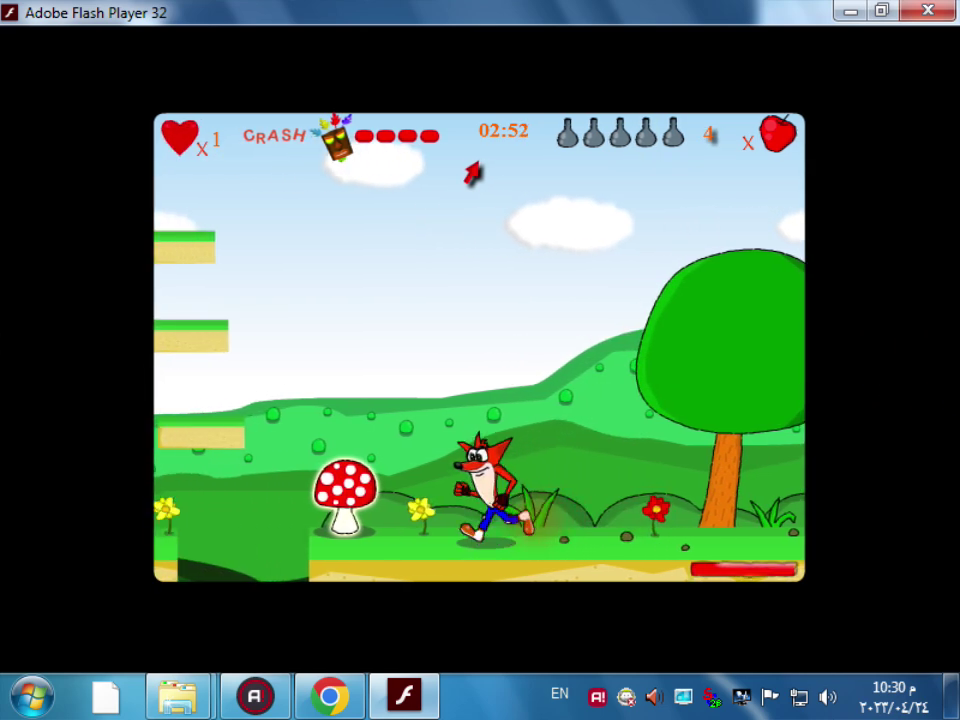
key("space")
key("Left")
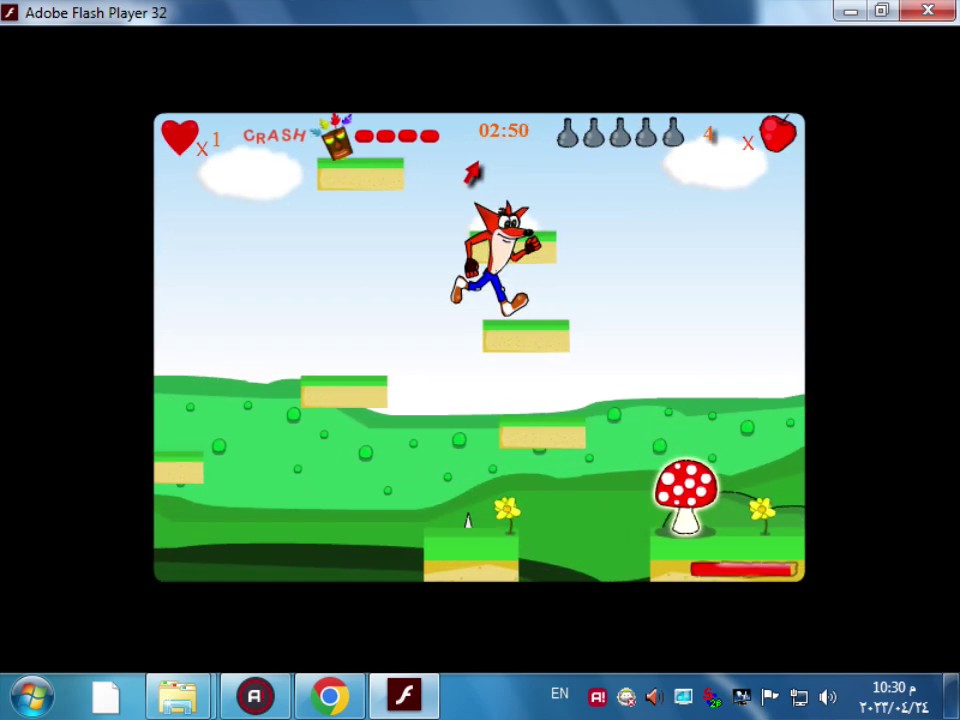
key("Left")
key("space")
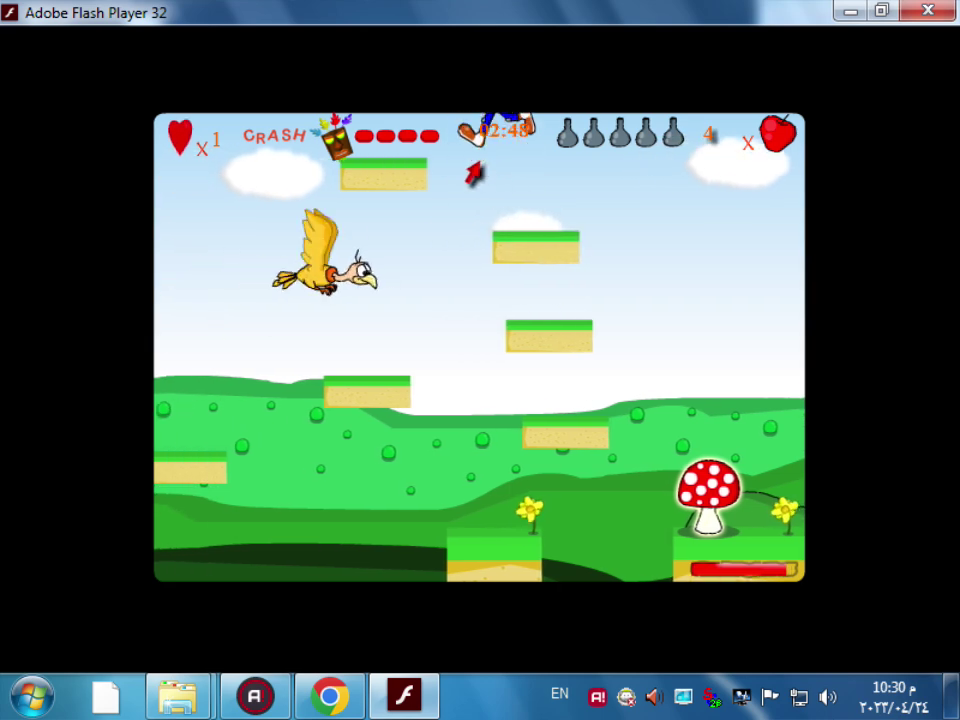
key("Left")
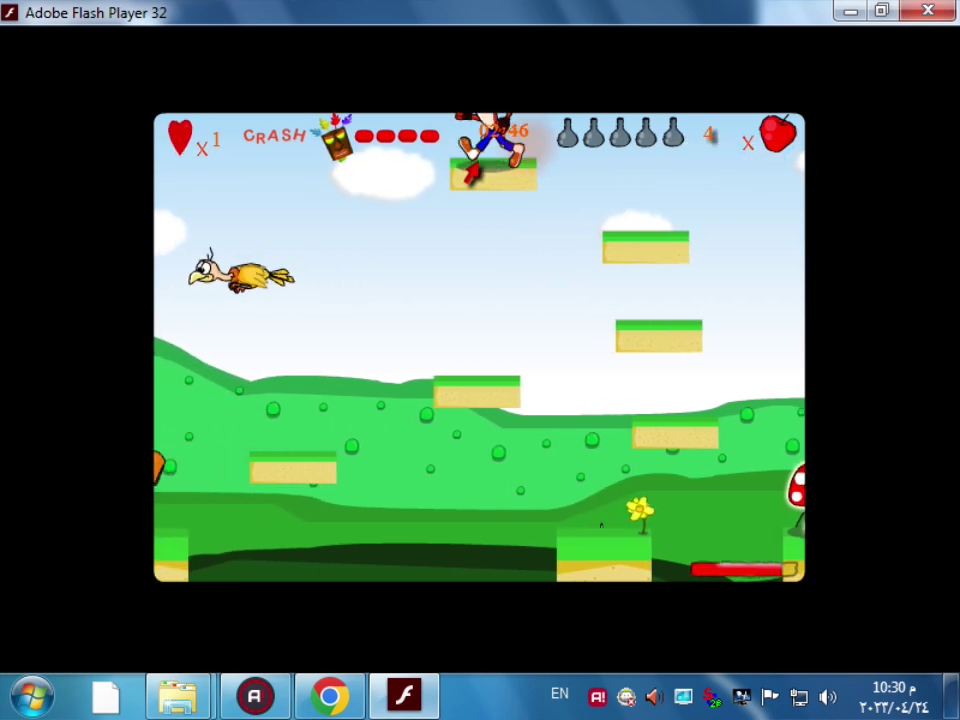
- Leap back past the CRASH sign and climb the next group of floating platforms to its highest one
key("Left")
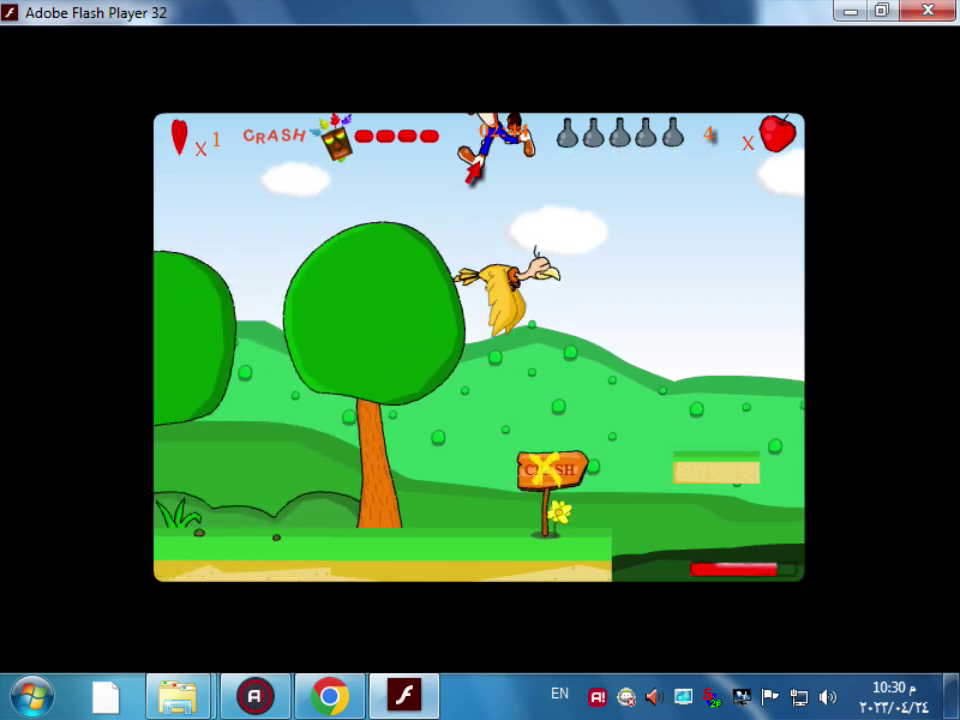
key("Left")
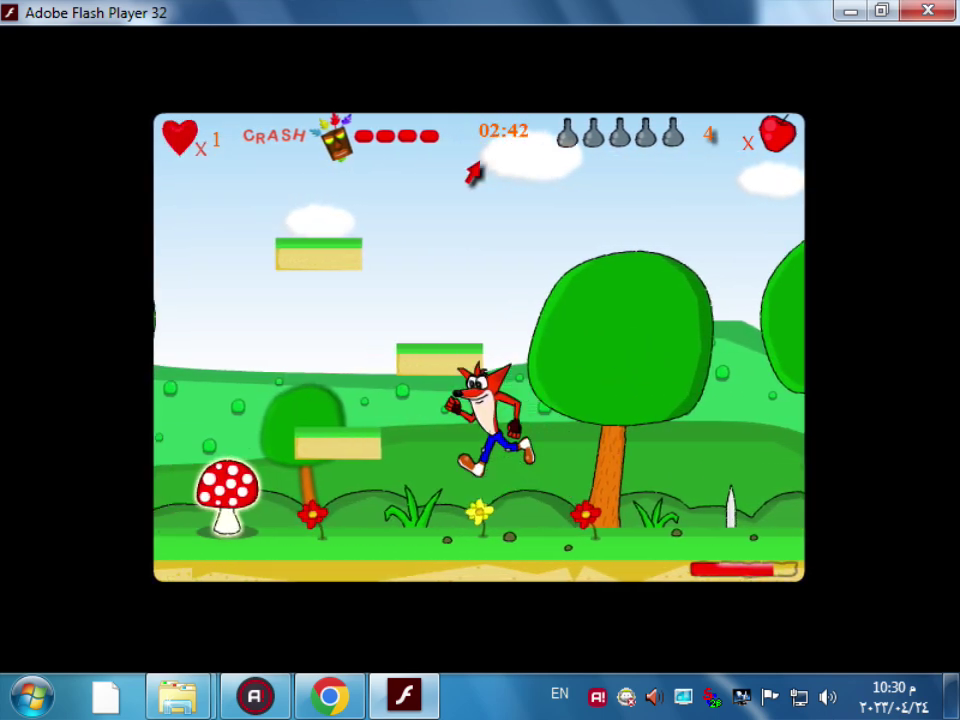
key("space")
key("Right")
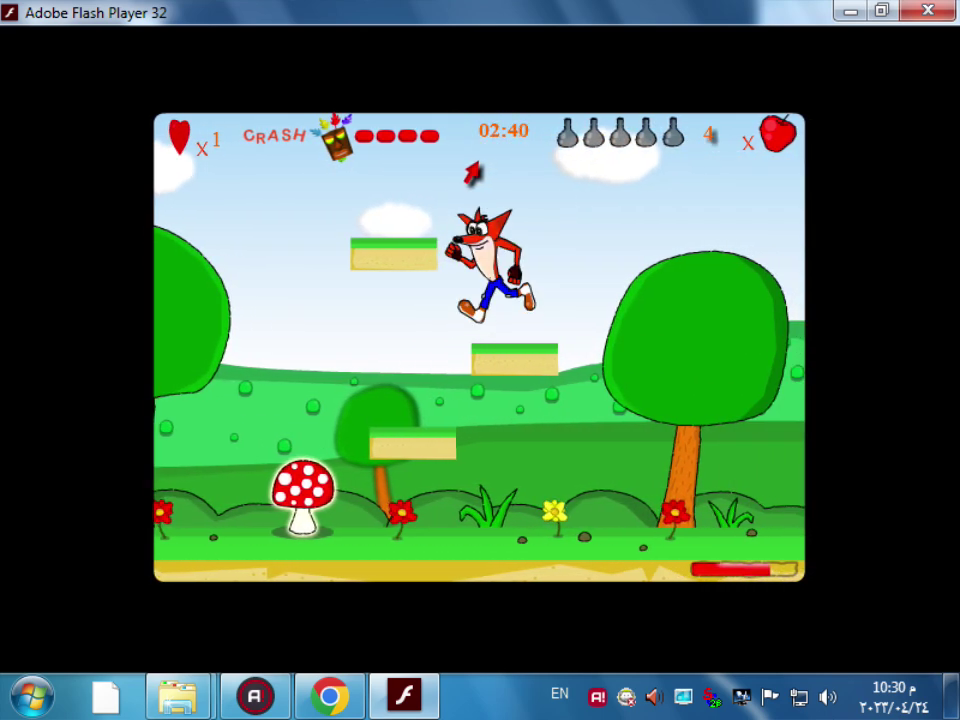
key("Left")
key("space")
key("Left")
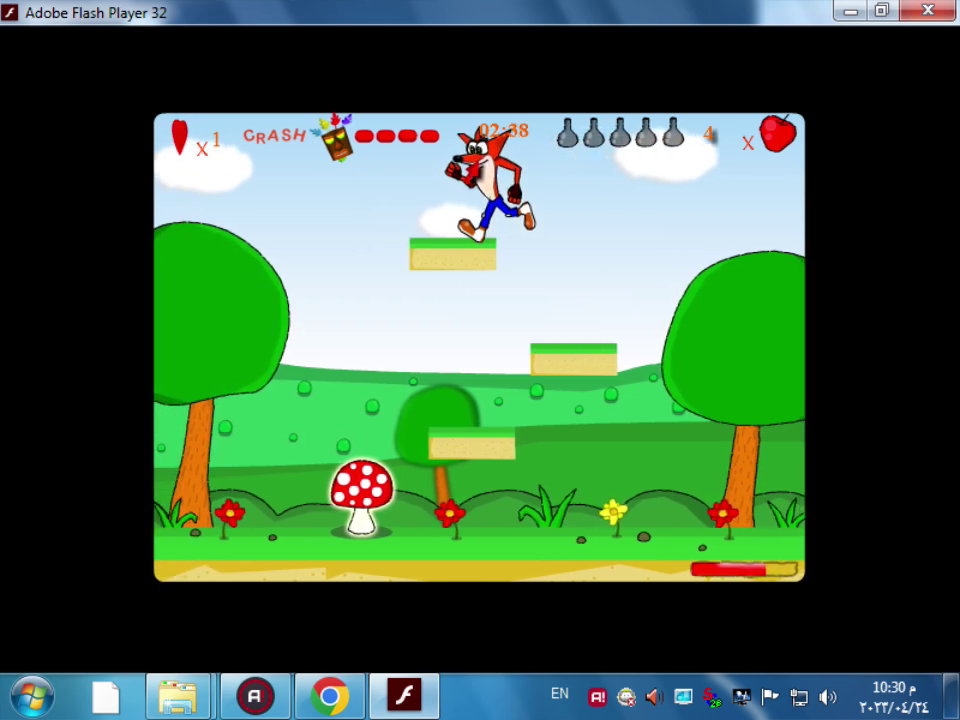
- Leap back from the highest platform over the trees and the spiked block to the GO! sign
key("space")
key("Left")
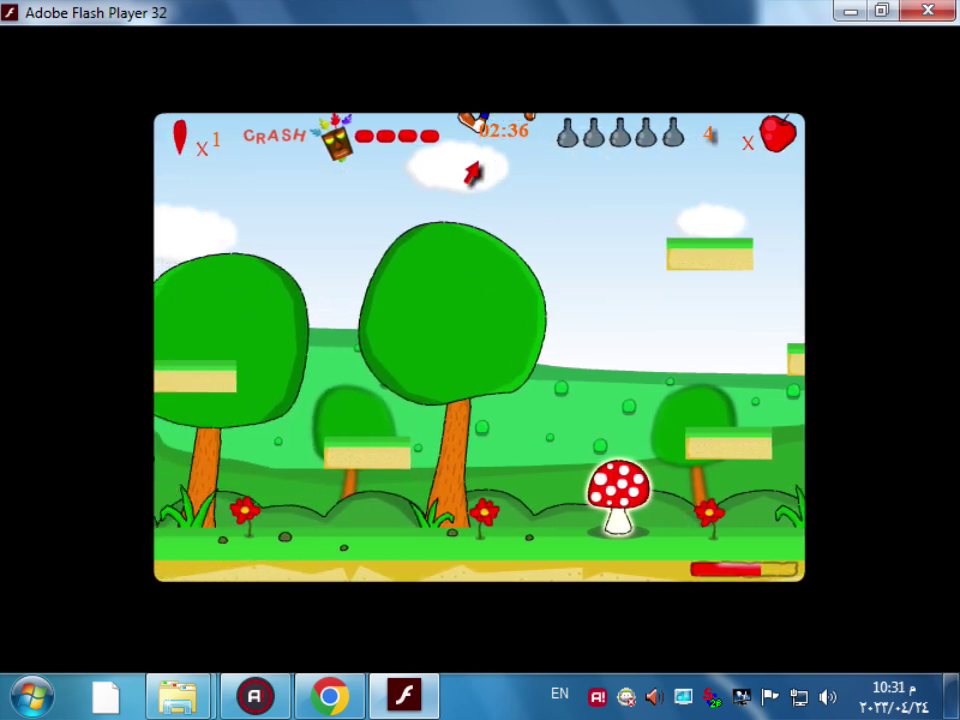
key("Left")
key("space")
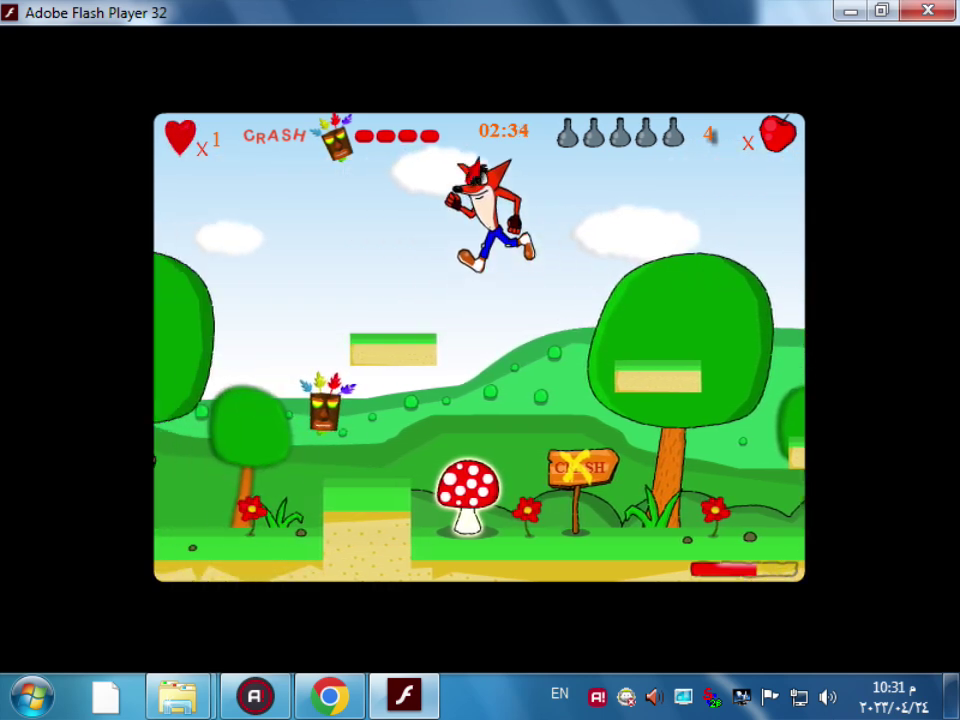
key("Right")
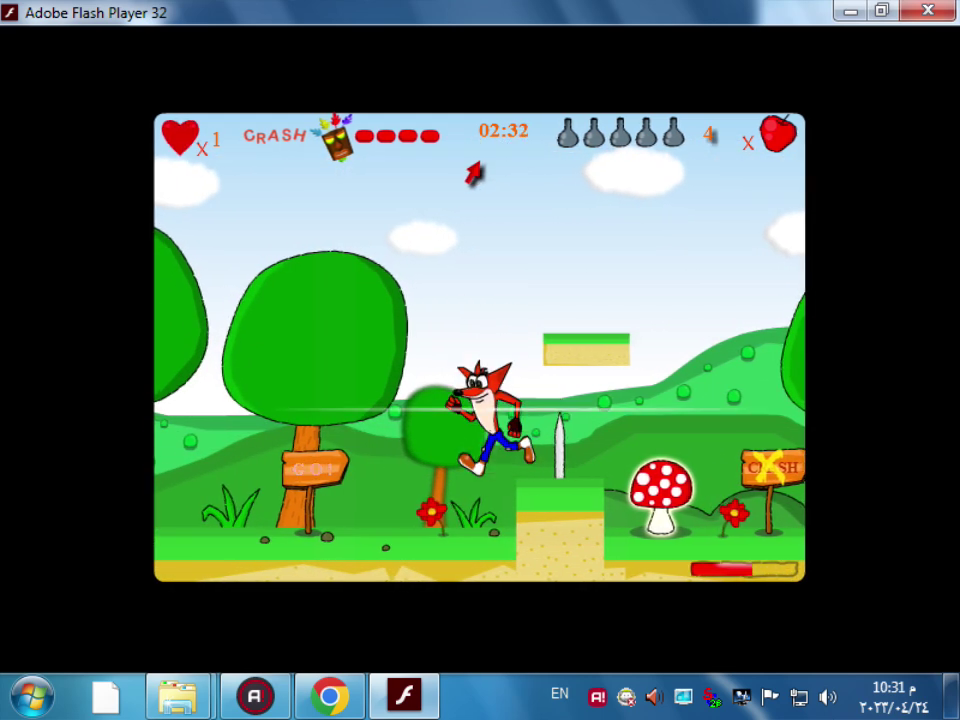
key("Left")
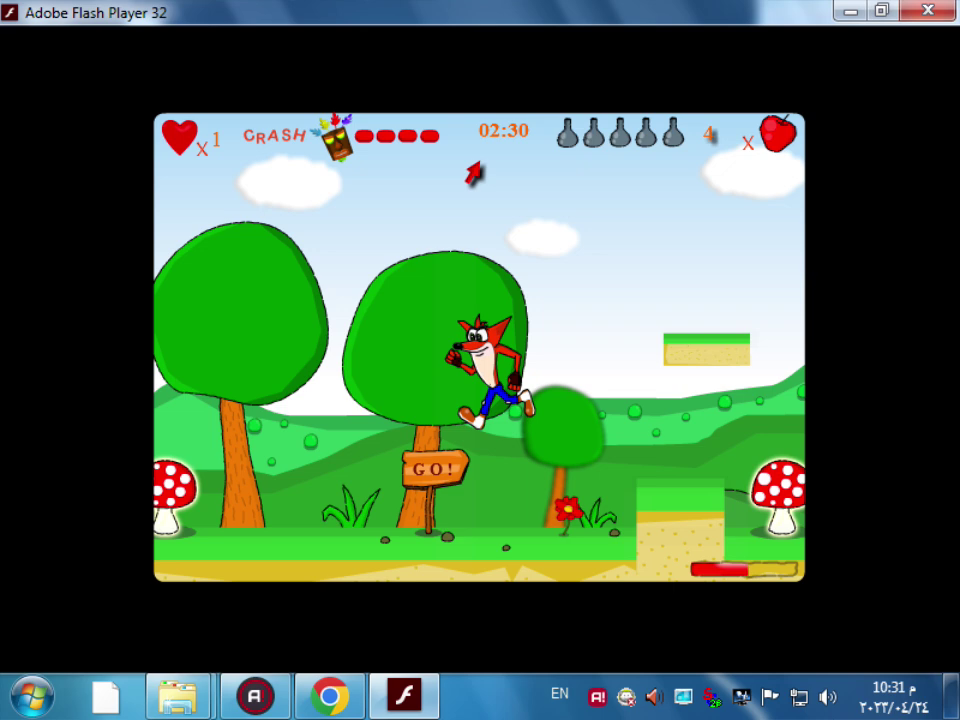
- Turn around at the GO! sign and jump forward over the block to the mushroom
key("Right")
key("Left")
key("Right")
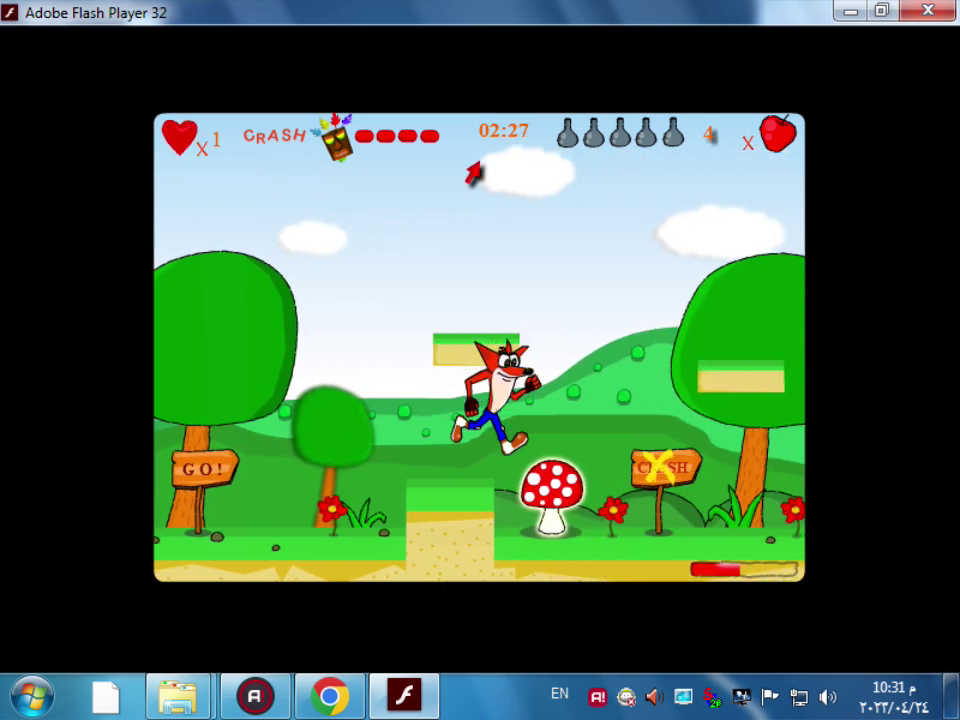
- Run and jump forward past the CRASH sign, mushroom and floating platforms to the next CRASH sign at the cliff edge
key("Up")
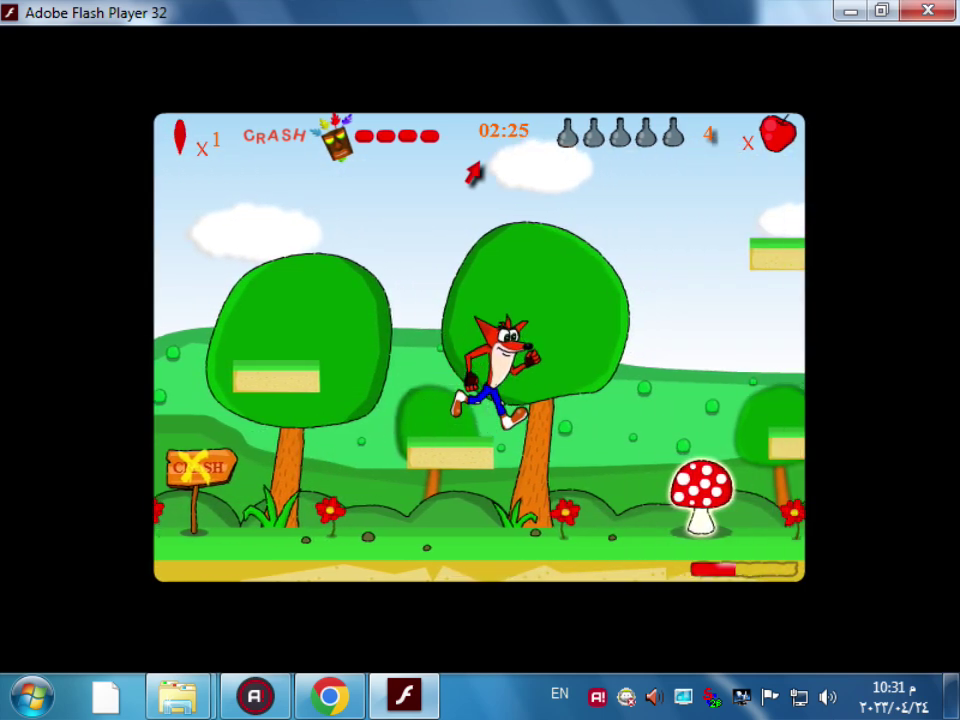
key("Right")
key("Up")
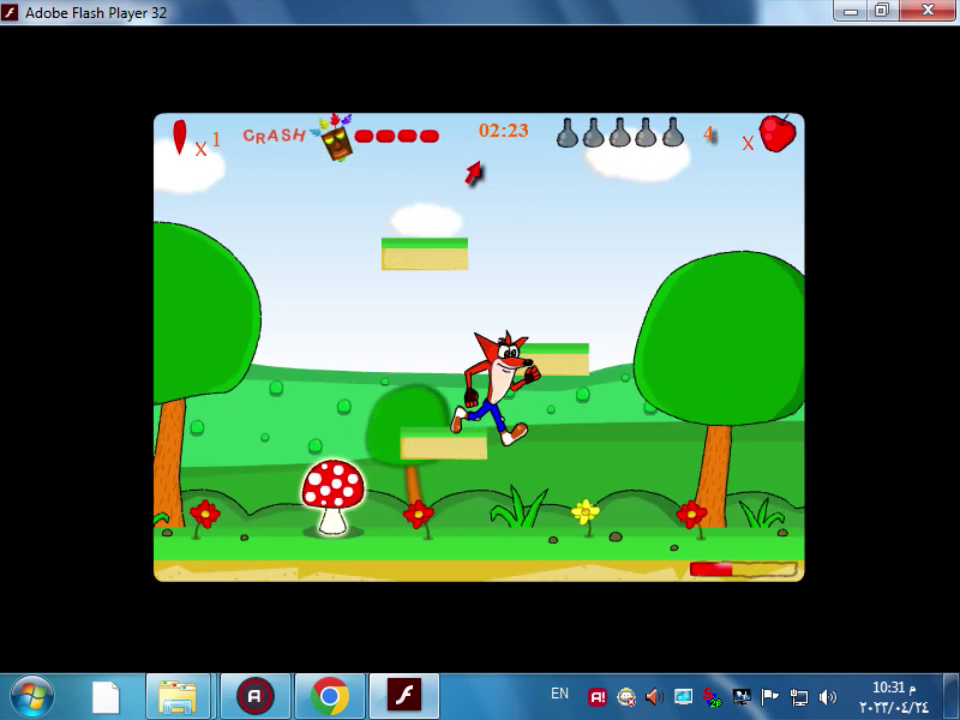
key("Right")
key("Up")
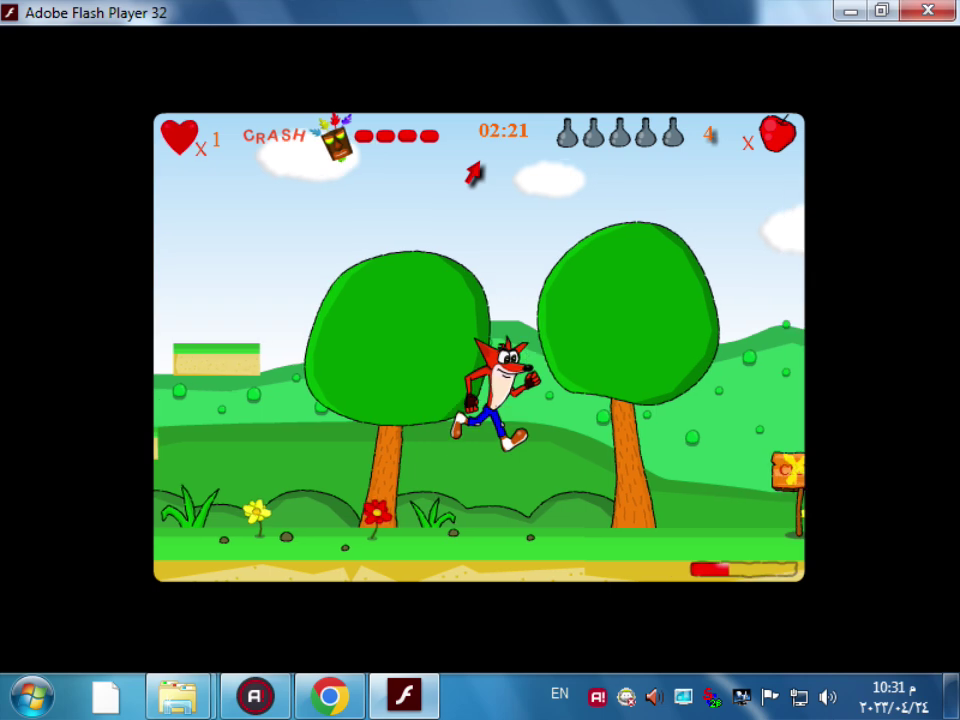
key("Right")
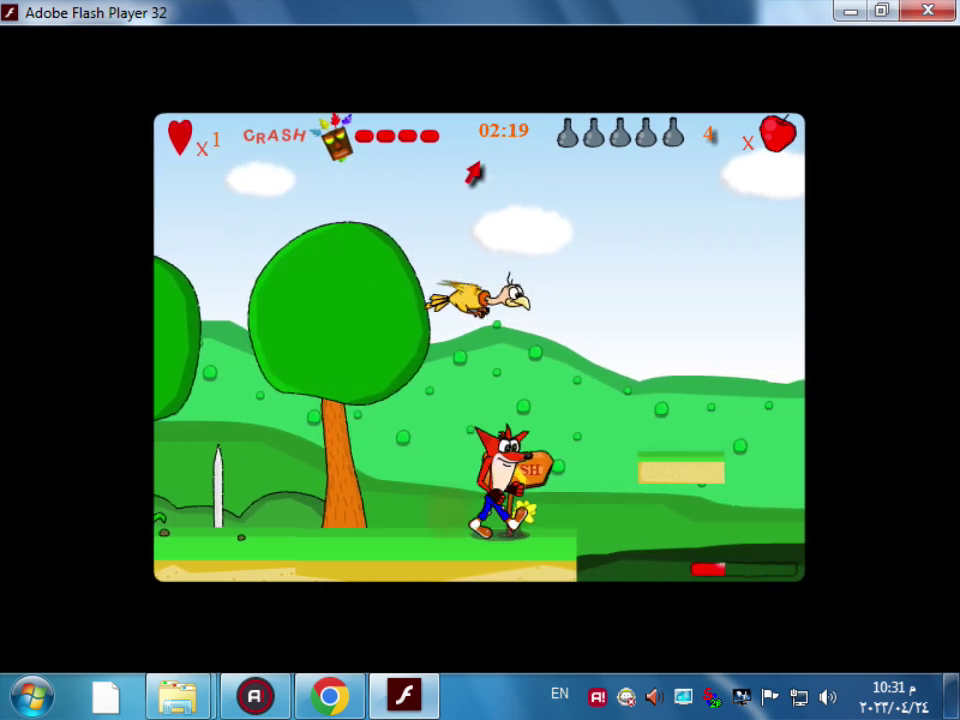
- Cross the gaps by way of the floating platforms, dodging the bird, and leap toward the mushroom on the far side
key("Left")
key("Right")
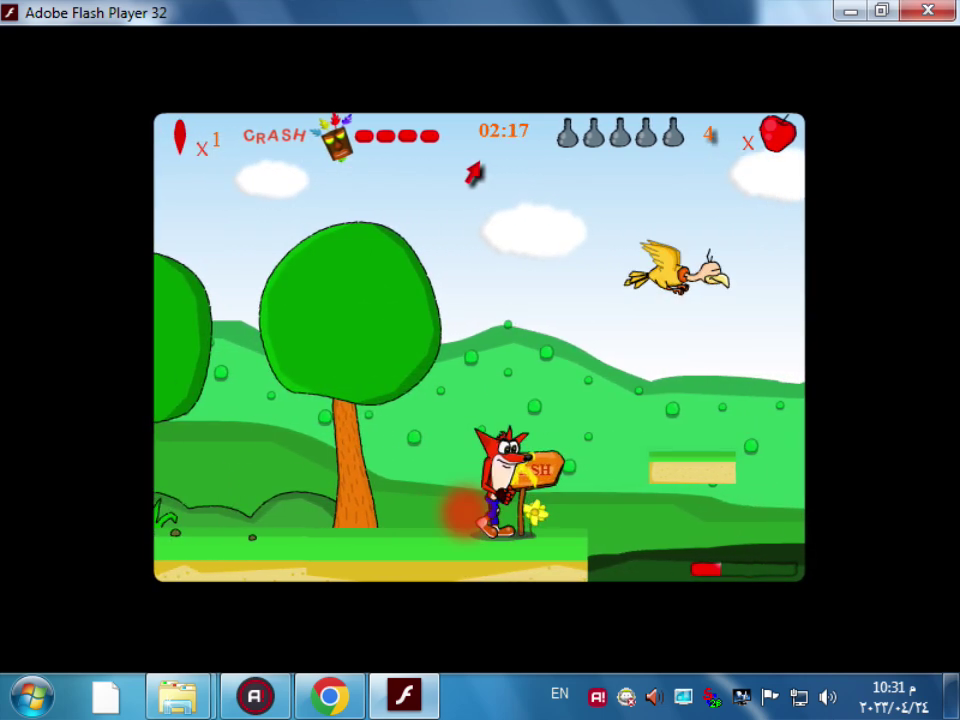
key("Up")
key("Left")
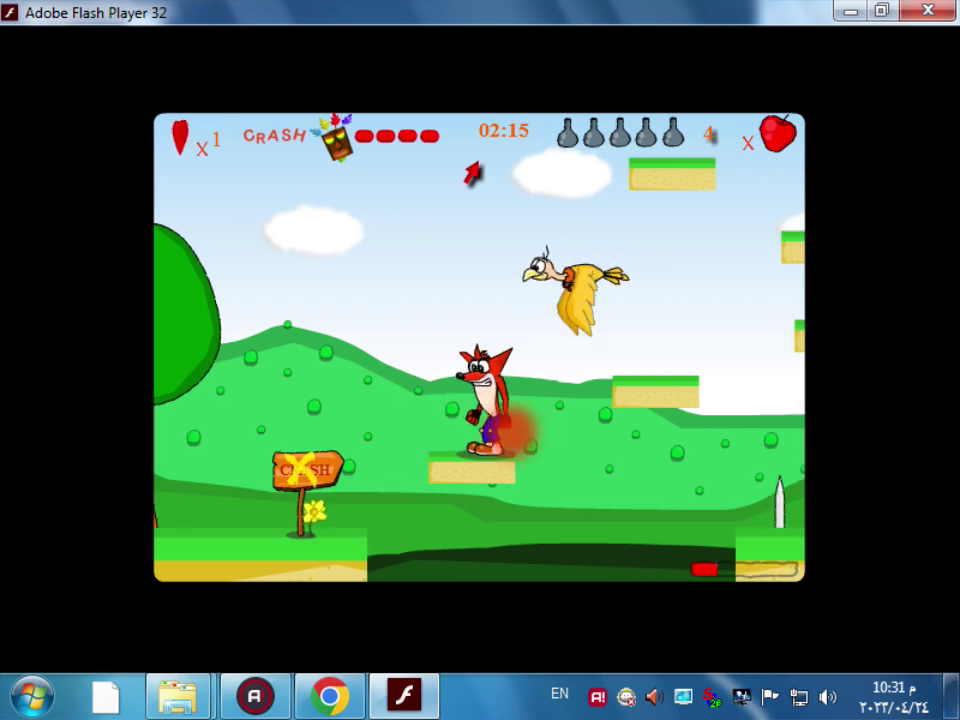
key("Right")
key("Up")
key("Right")
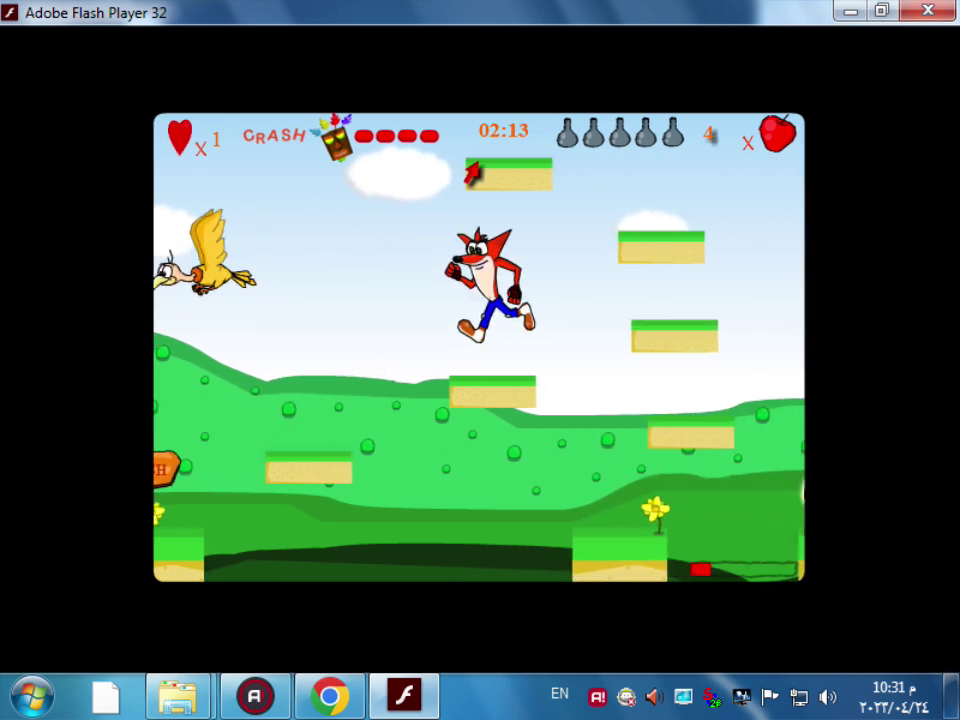
key("Up")
key("Right")
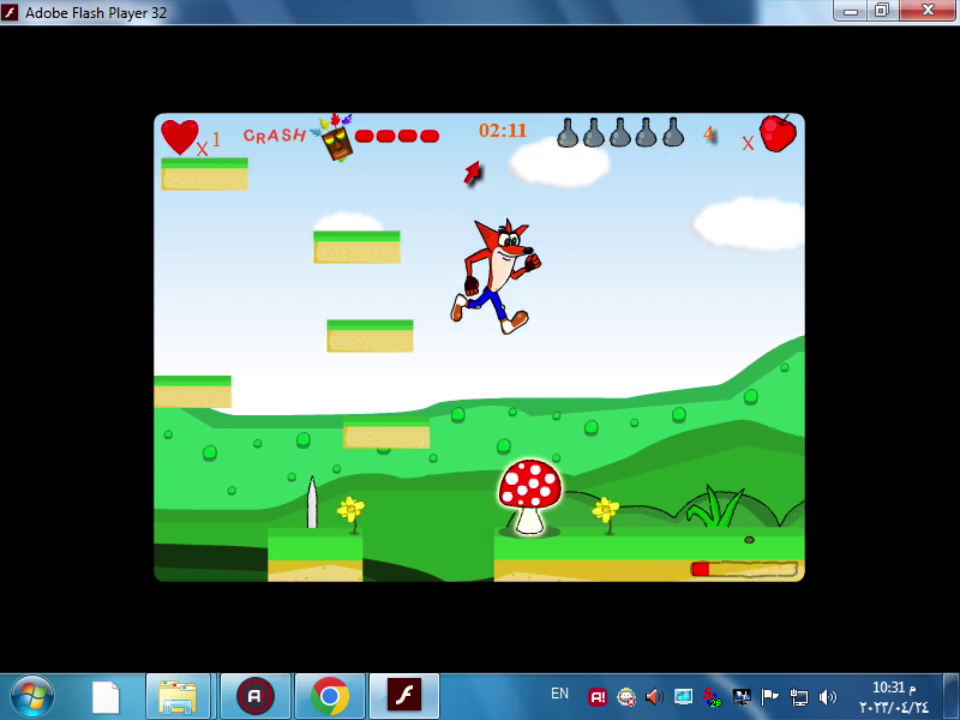
- Run and jump past the trees and the last mushroom into the dark teleporter to finish the first stage
key("Right")
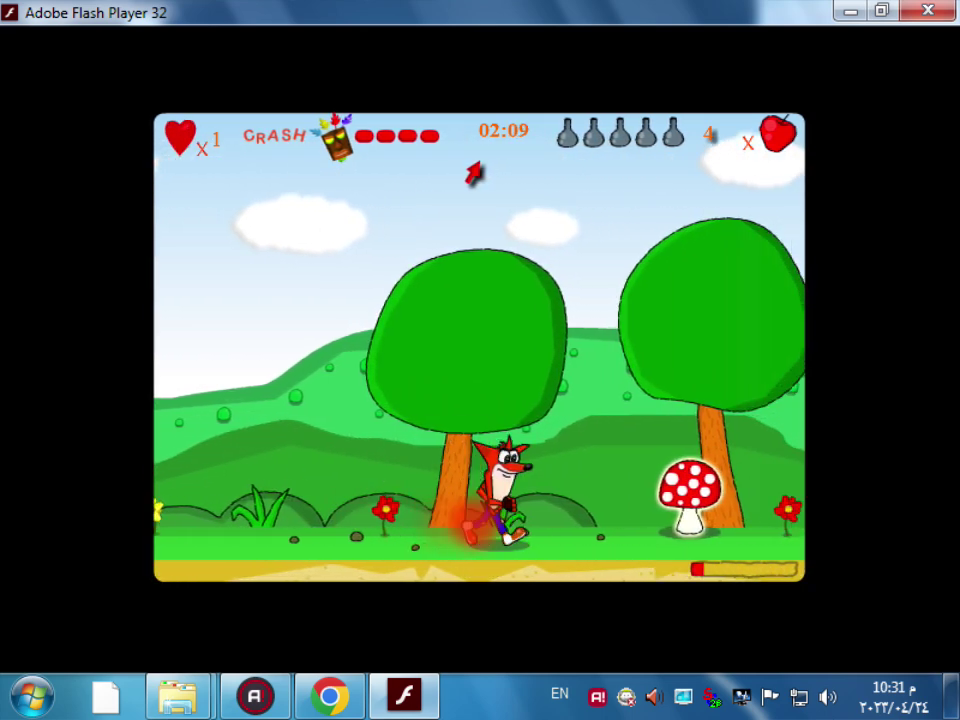
key("Right")
key("Up")
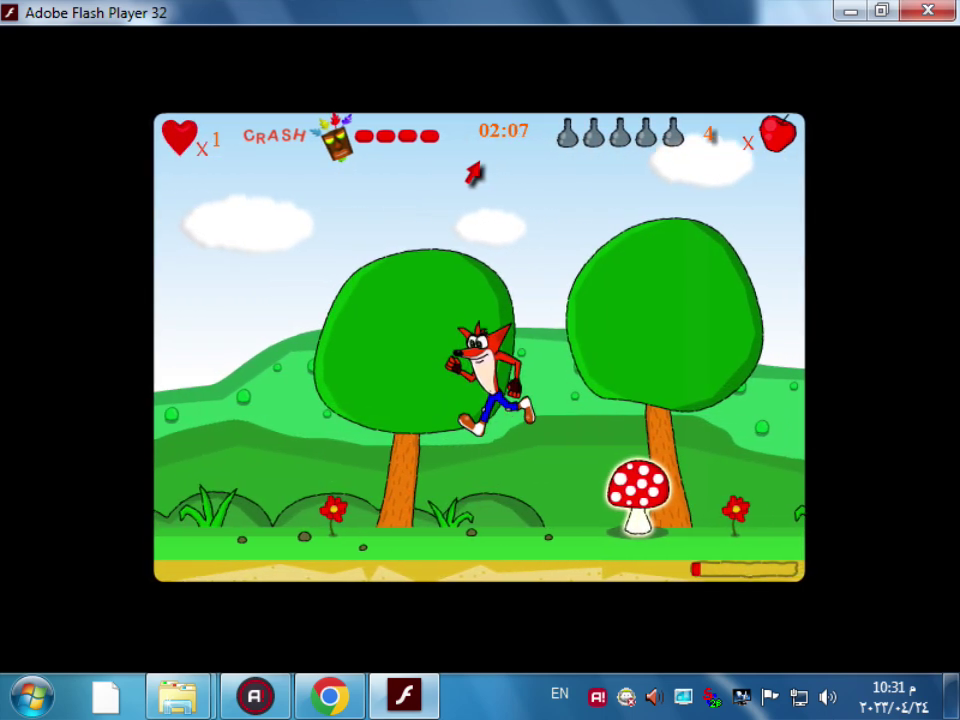
key("Right")
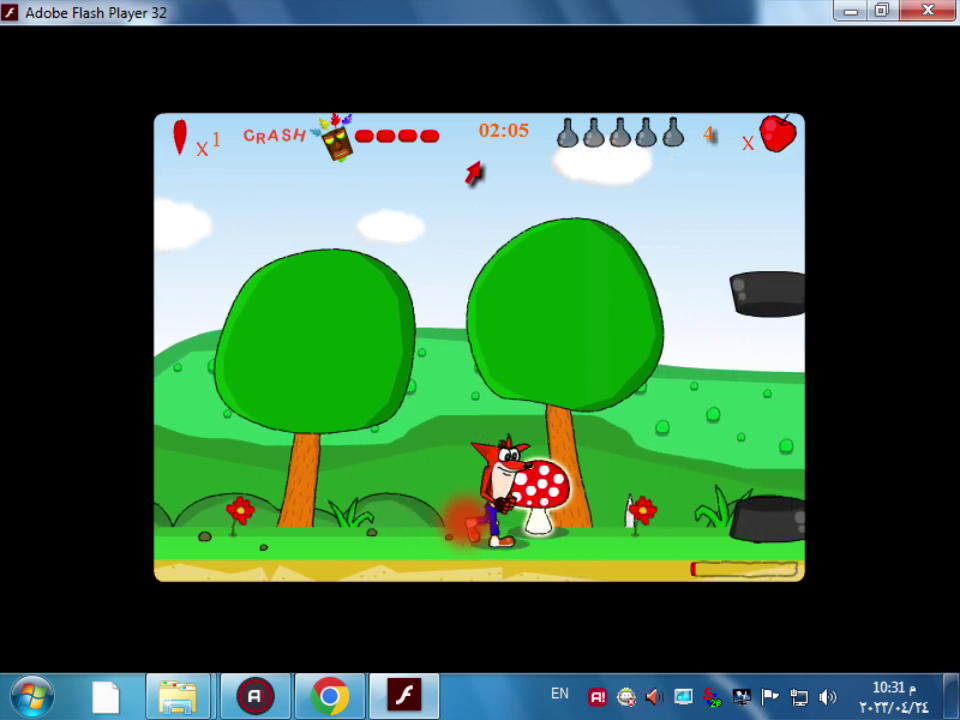
key("Up")
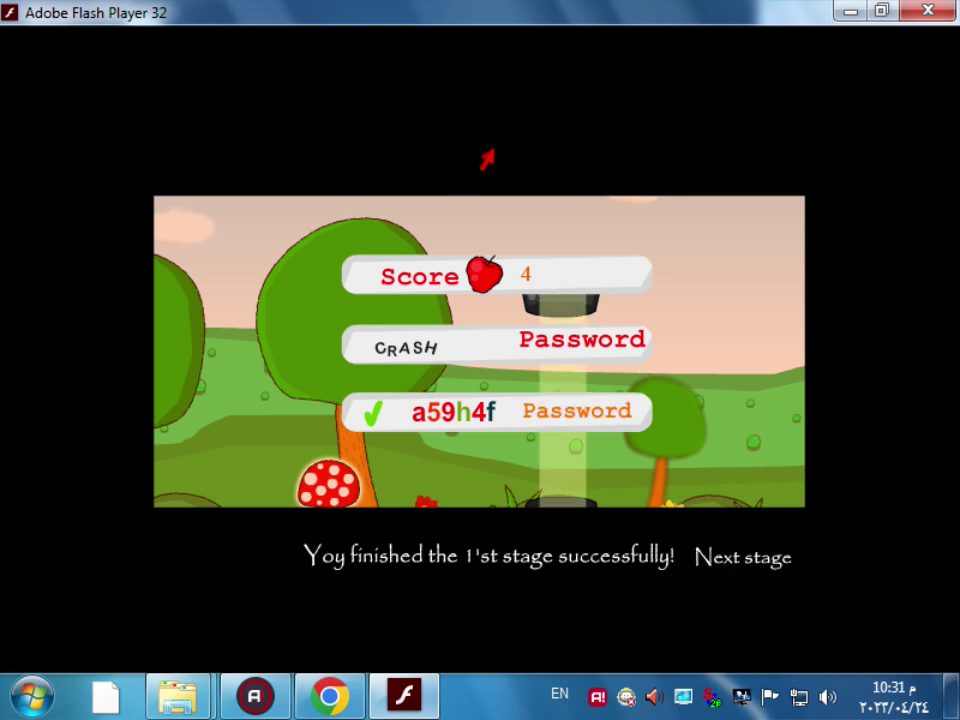
- Proceed to the next stage's map, save the game progress and load the saved game
left_click(722, 566)
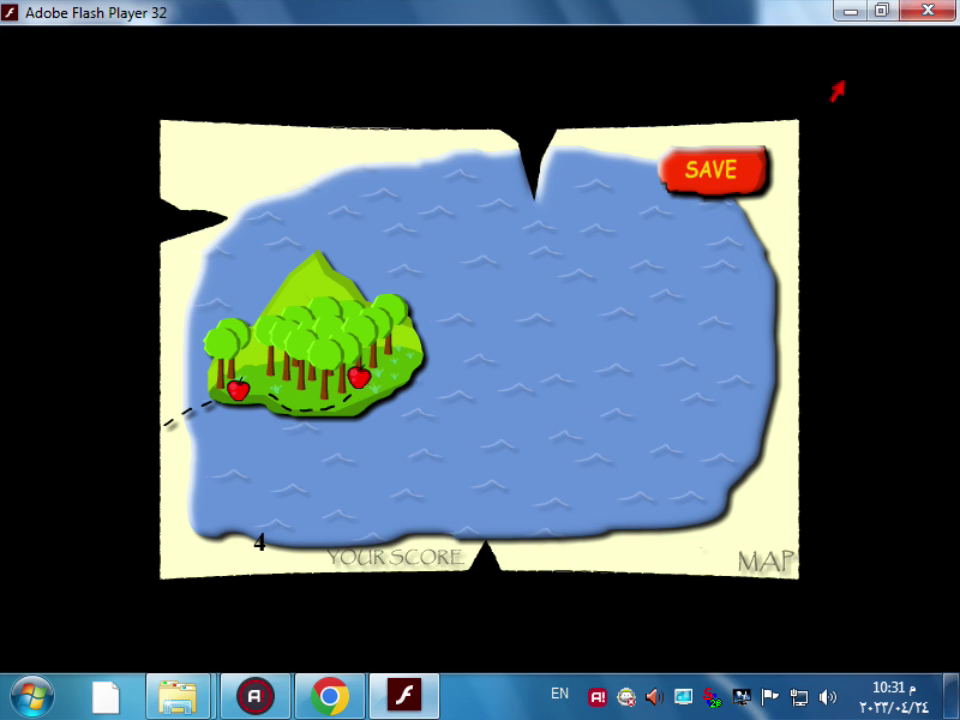
left_click(745, 166)
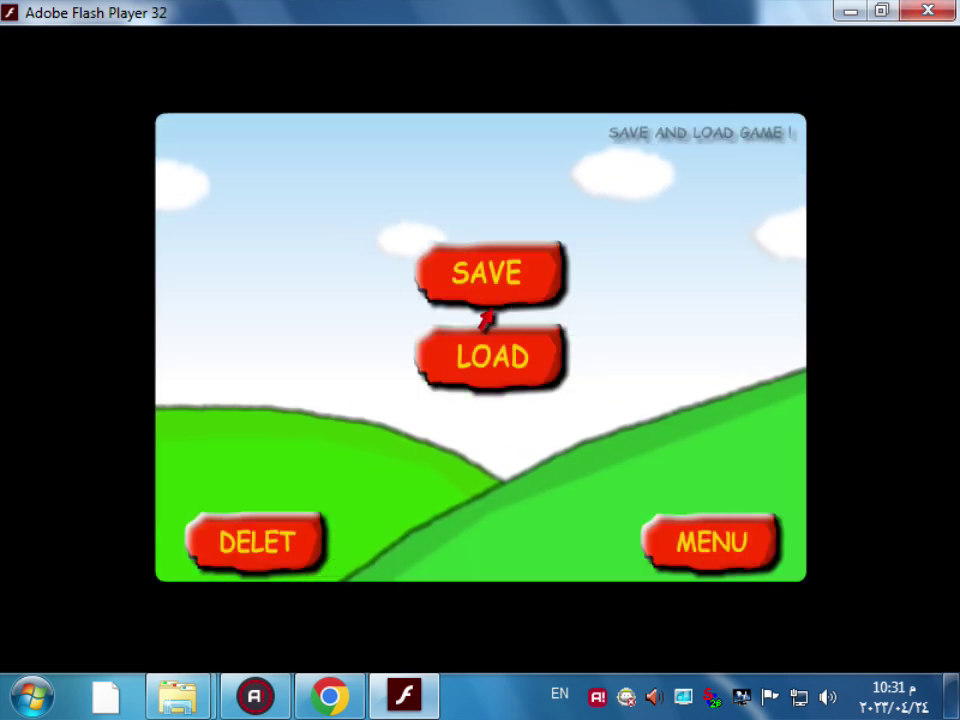
left_click(471, 284)
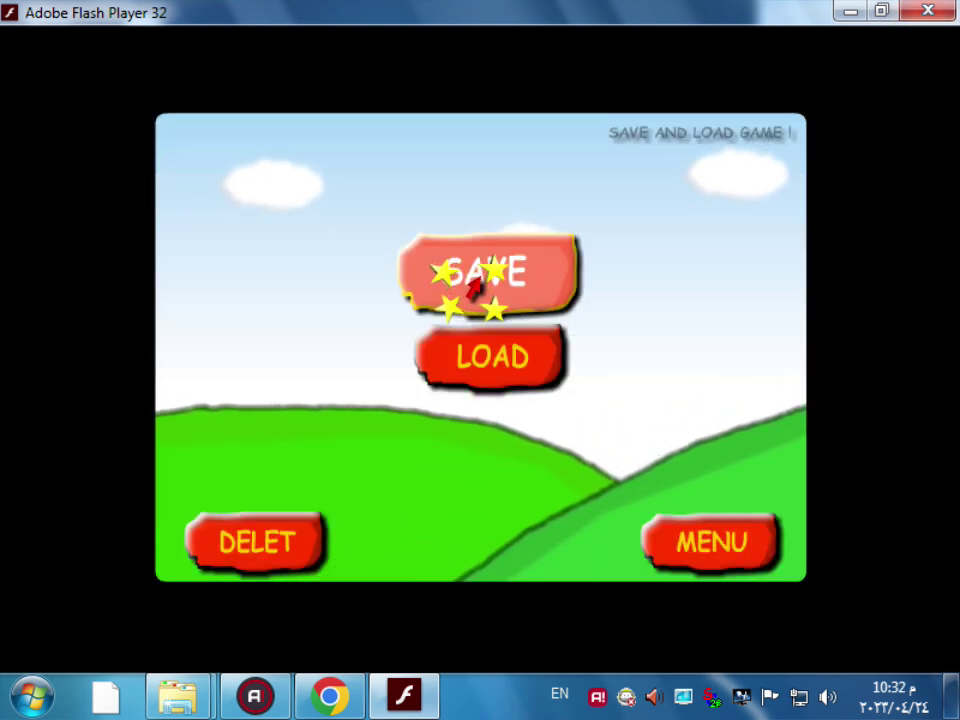
left_click(496, 360)
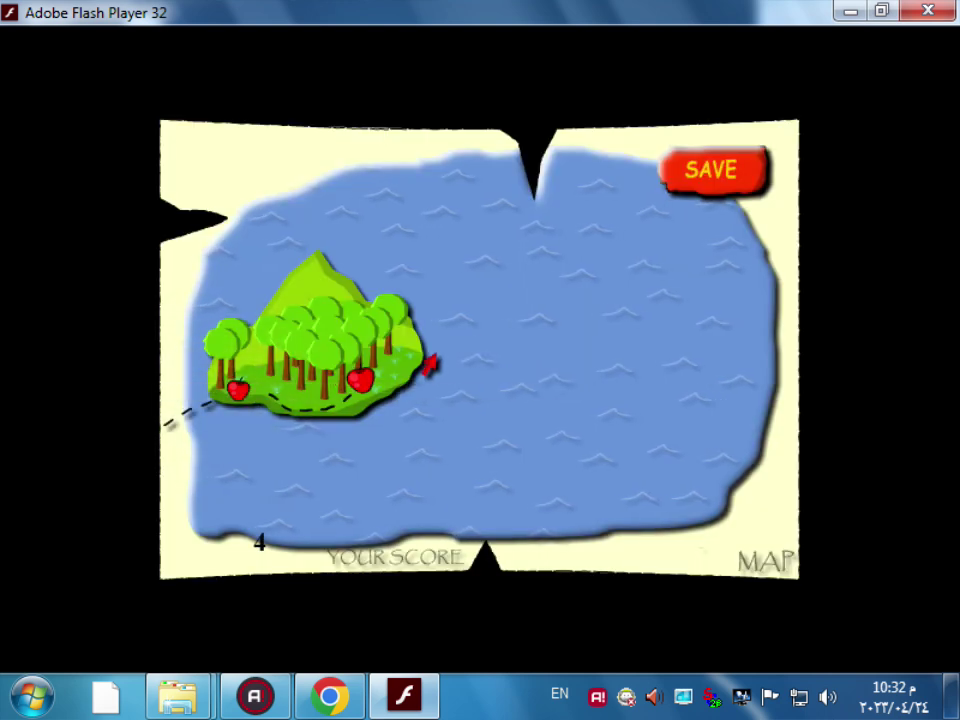
right_click(537, 314)
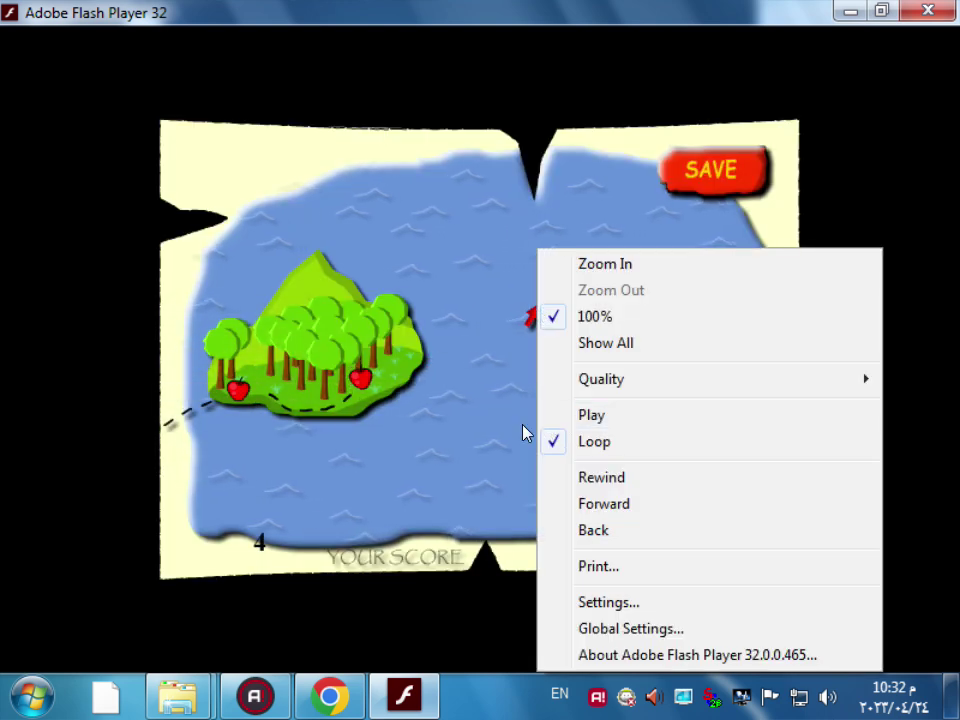
left_click(477, 402)
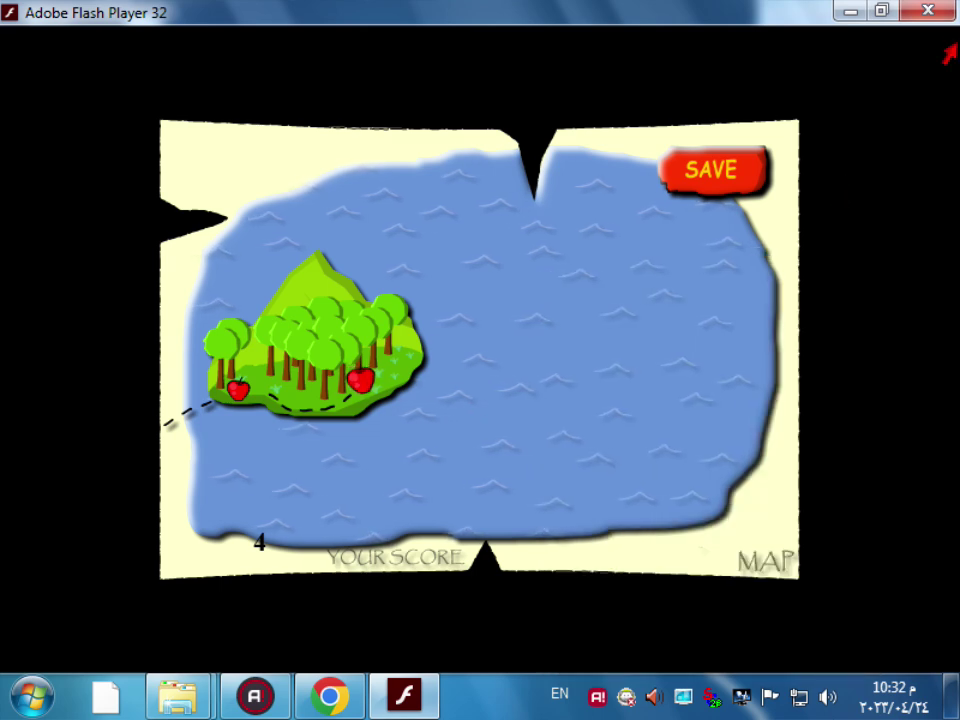
right_click(549, 391)
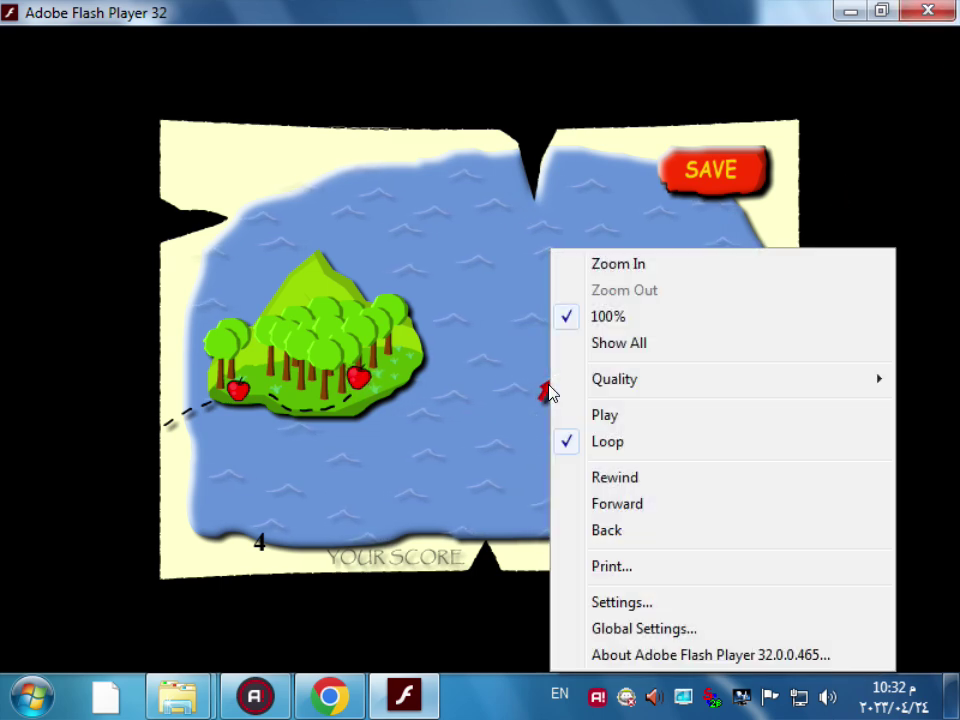
left_click(590, 205)
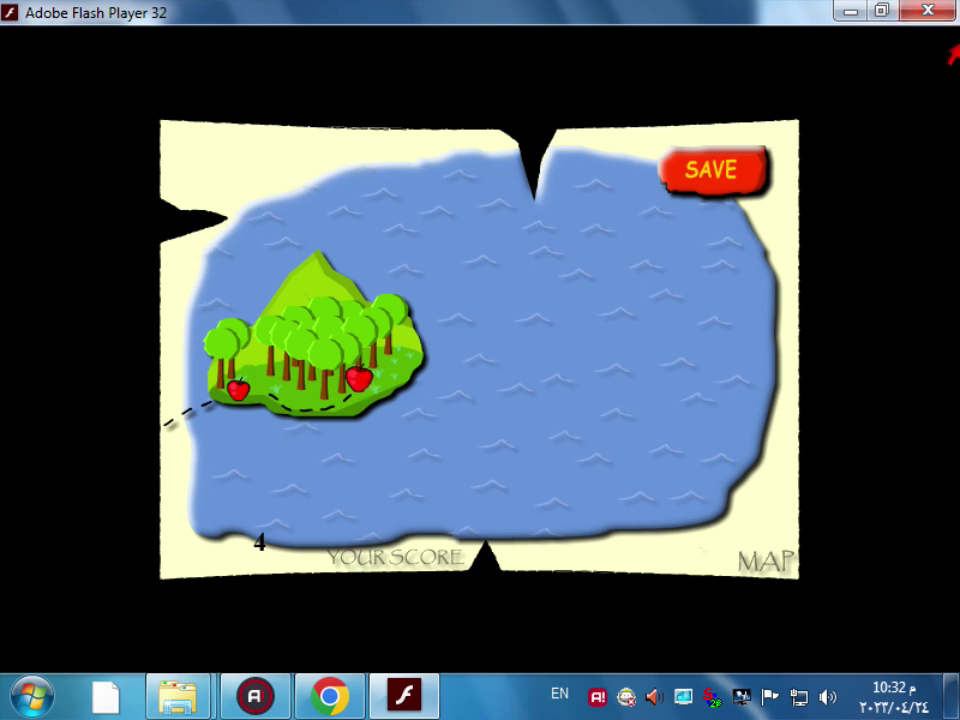
- Close the Flash game, go back to the top of the flash32-5y5r folder and close its window
left_click(928, 10)
left_click(722, 304)
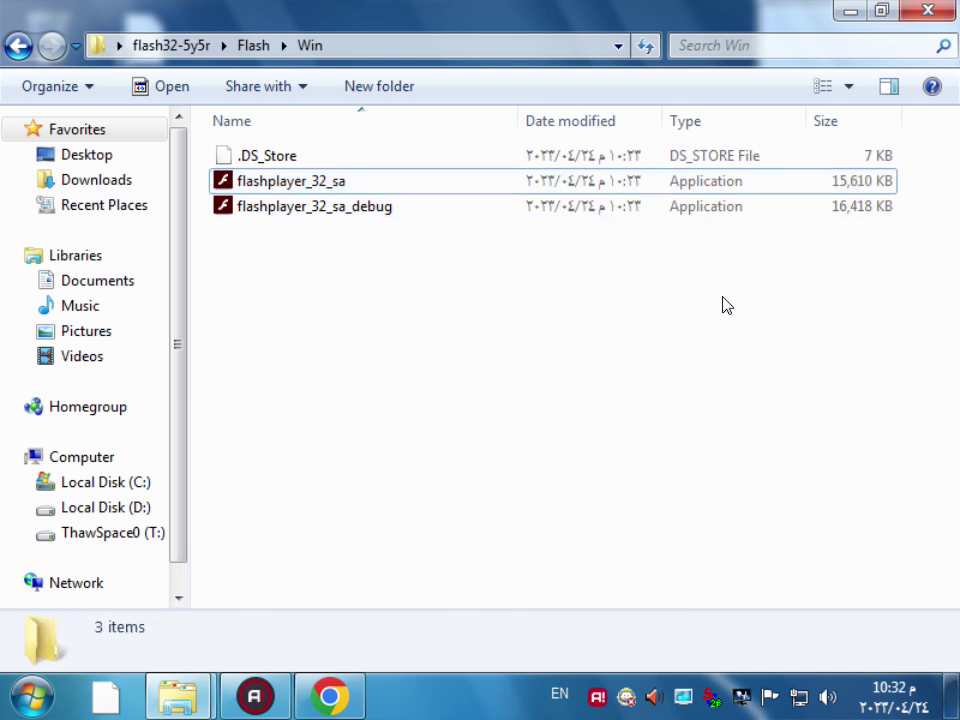
left_click(17, 46)
left_click(18, 47)
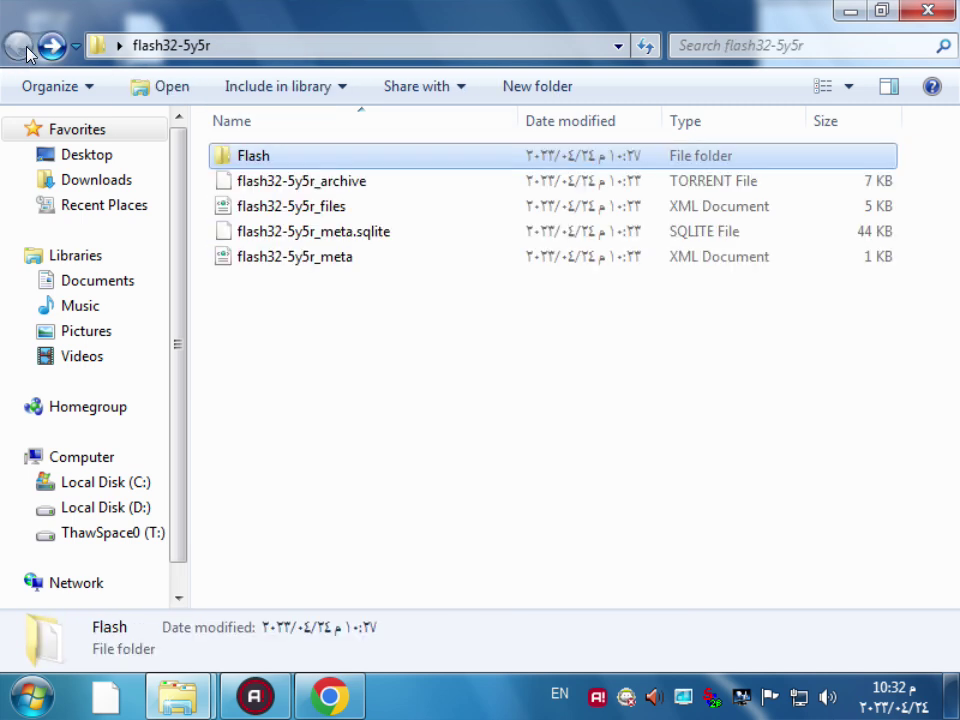
left_click(928, 11)
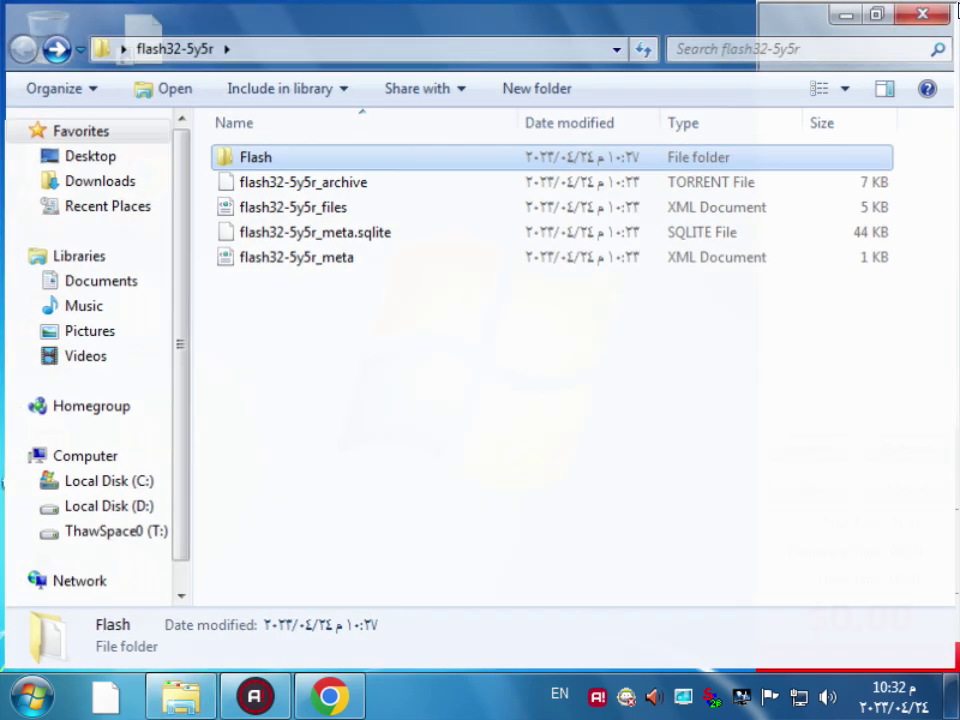
- Copy the flash32-5y5r folder from the desktop
right_click(167, 578)
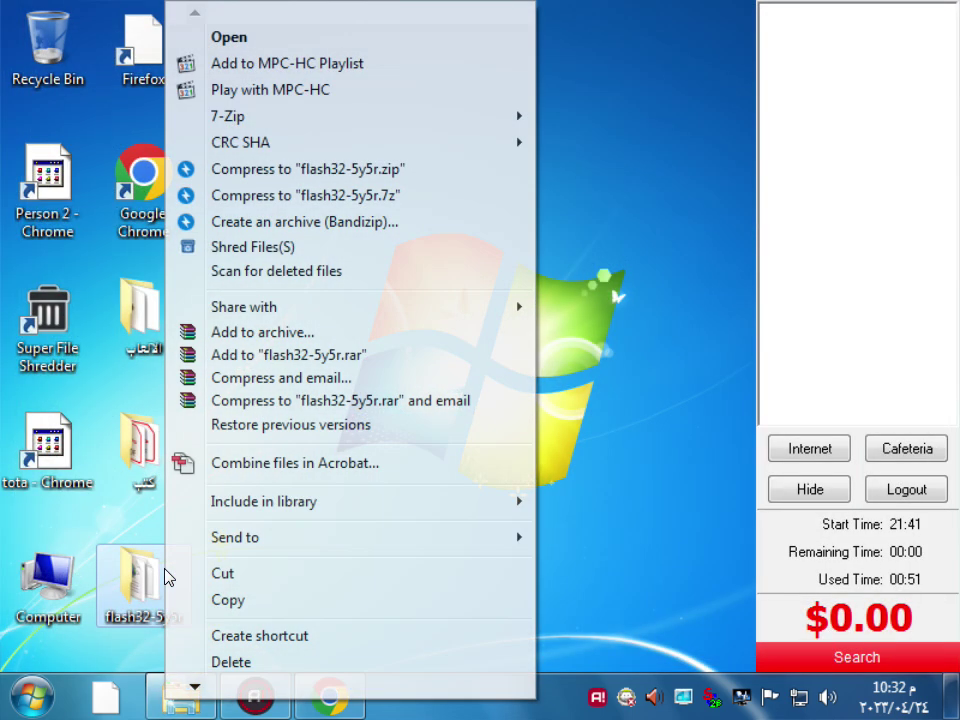
left_click(214, 600)
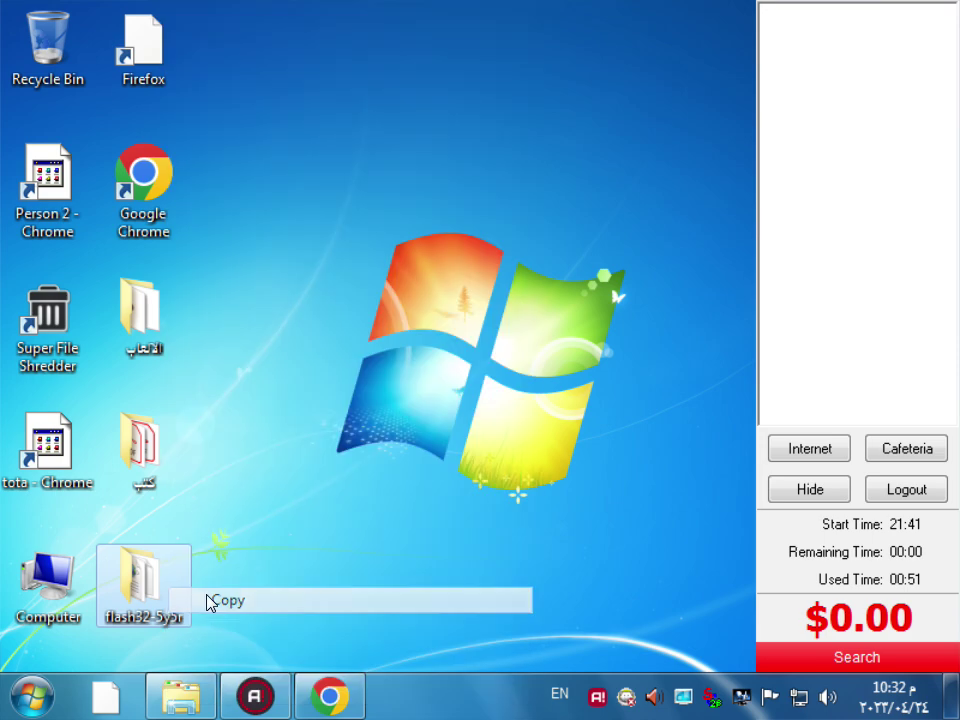
left_click(223, 570)
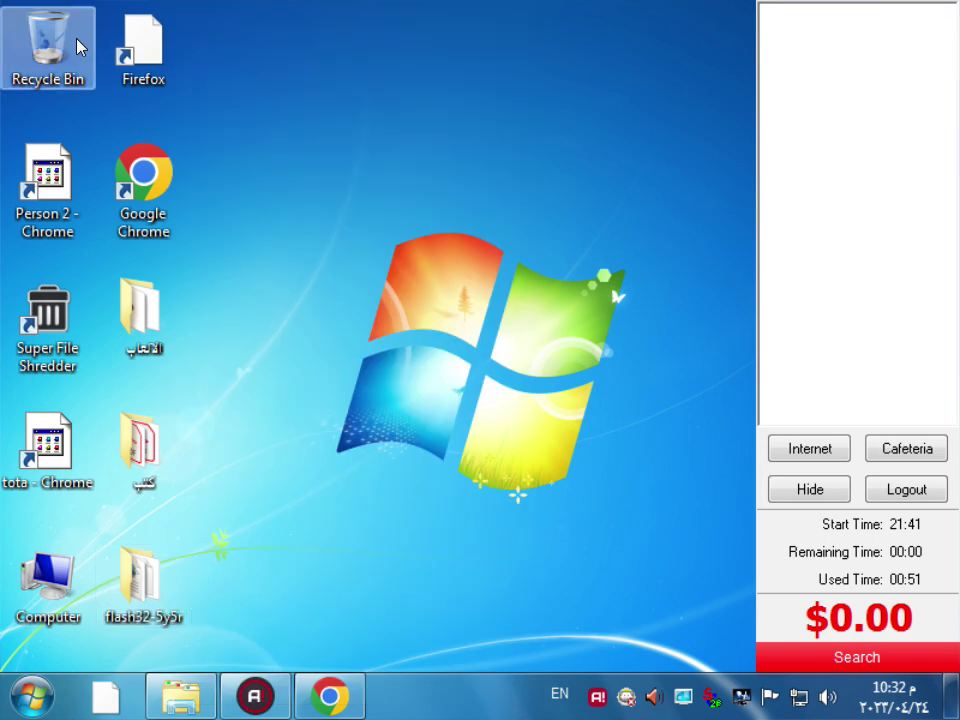
- Open the games small folder on Local Disk (D:)
double_click(37, 600)
key("Return")
key("Right")
key("Right")
key("Right")
key("Right")
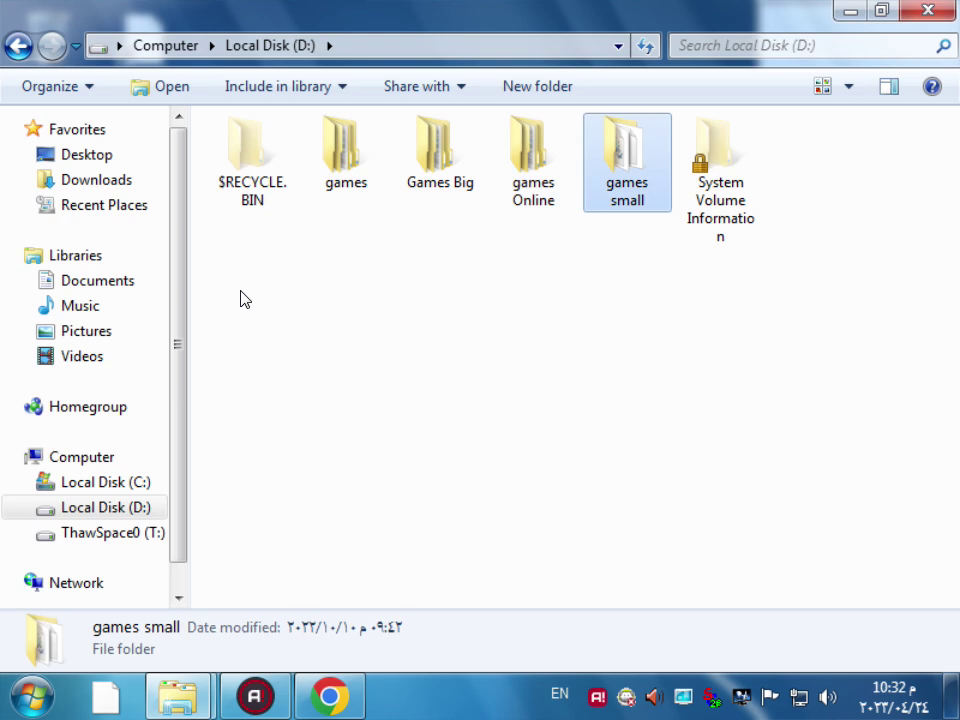
key("Return")
- Paste the flash32-5y5r folder into games small, minimize the copy progress and find the pasted copy among the game folders
scroll(422, 268, "down", 8)
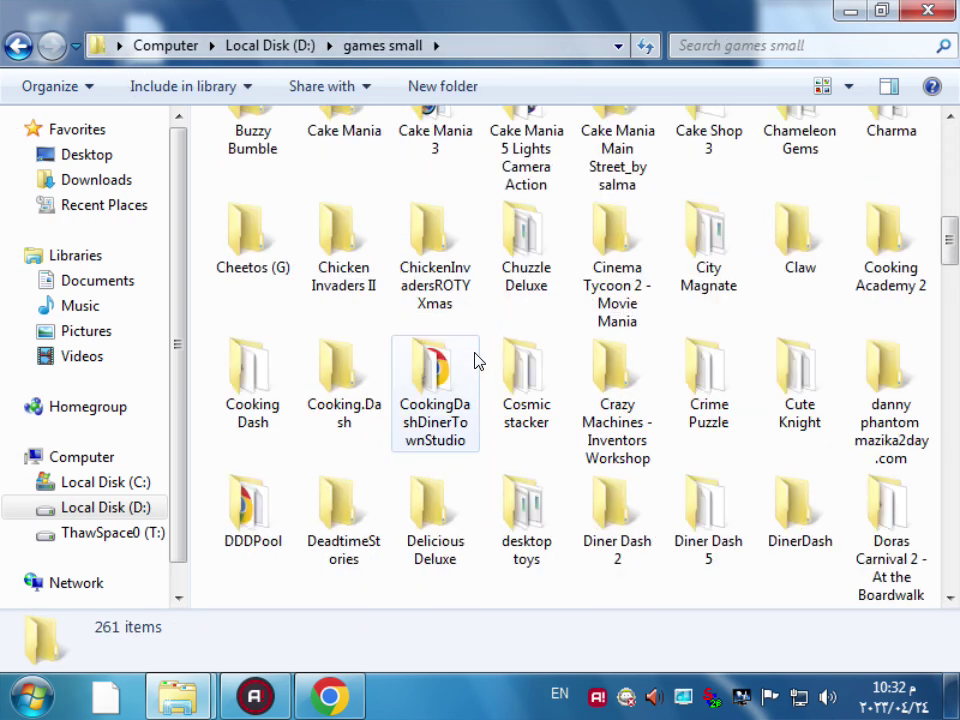
right_click(479, 320)
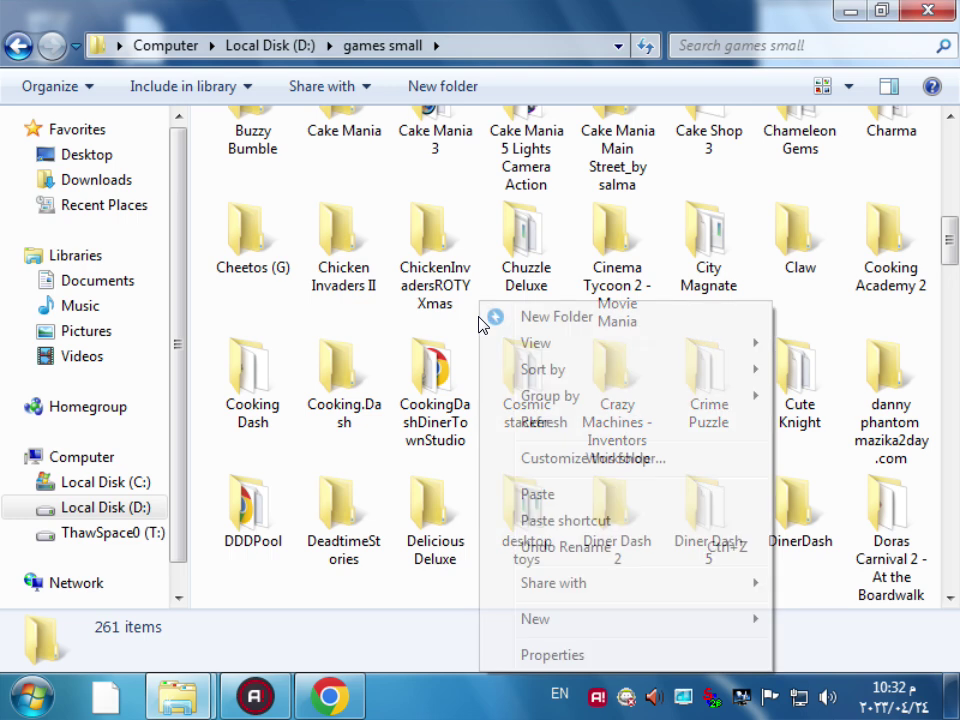
left_click(536, 494)
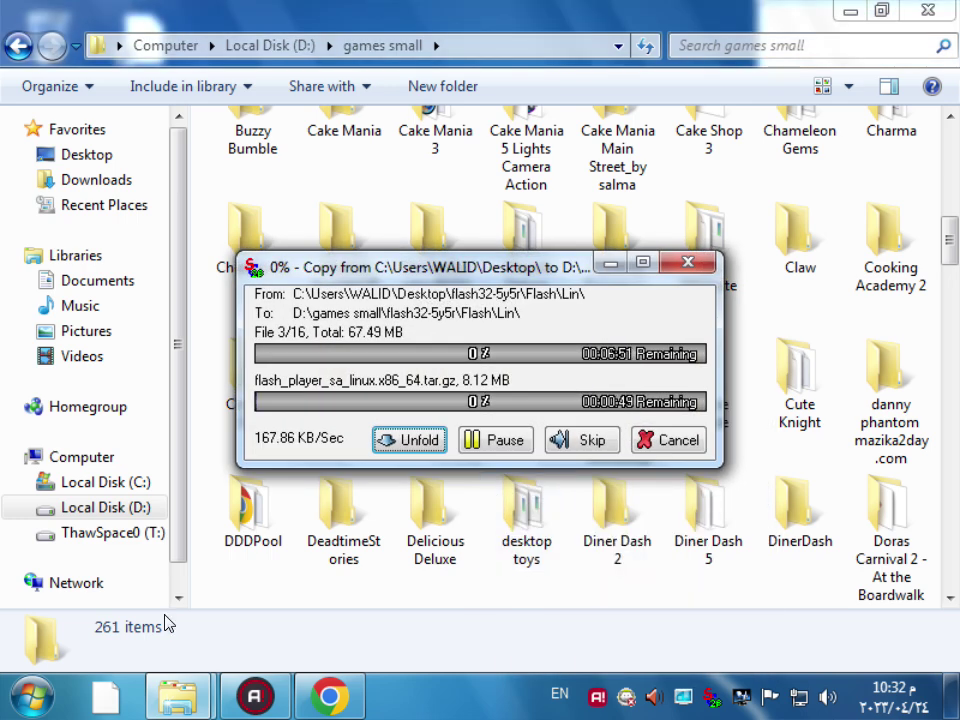
left_click(609, 263)
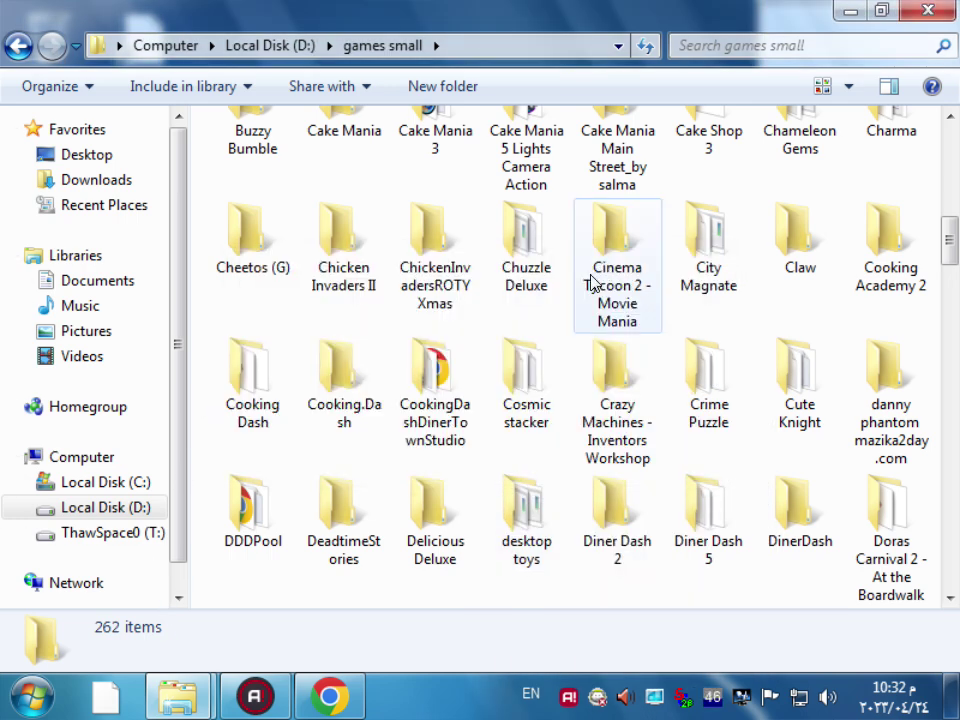
scroll(580, 310, "down", 2)
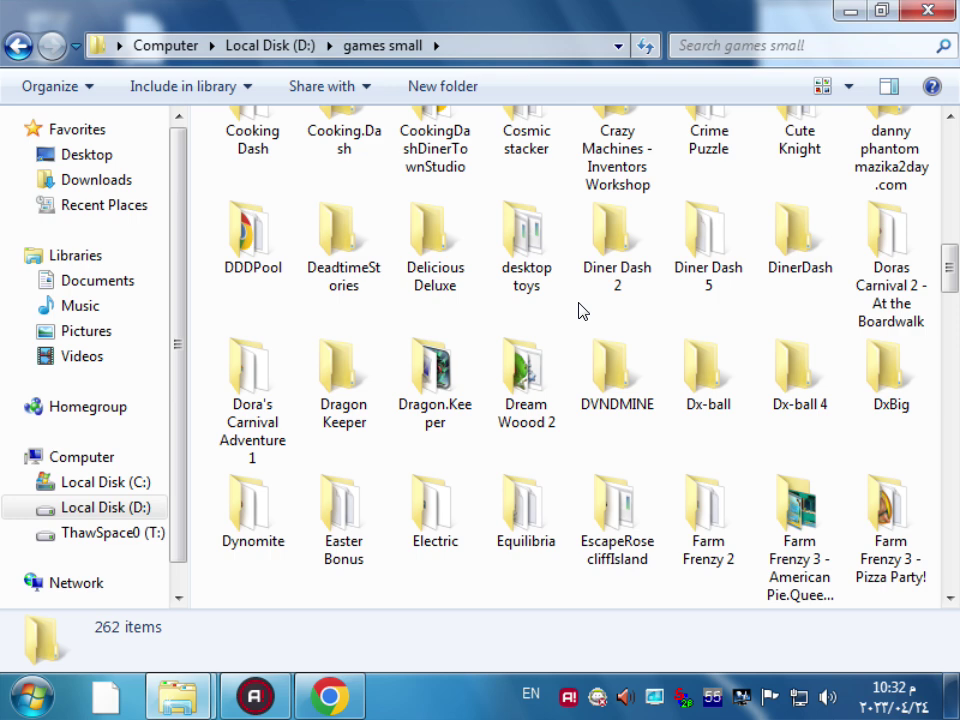
scroll(580, 310, "down", 2)
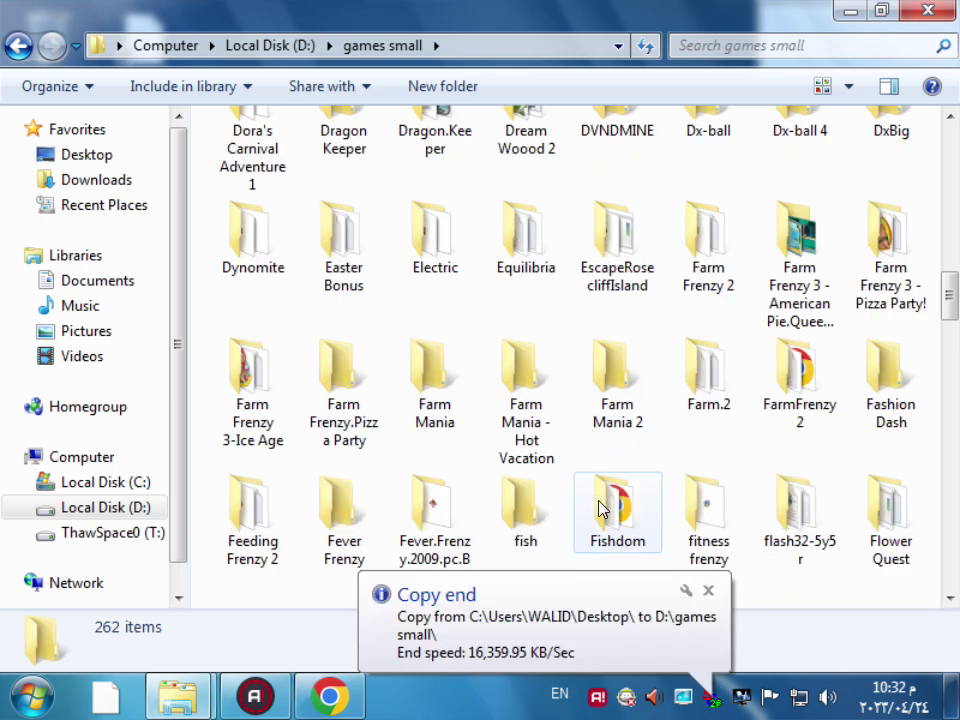
left_click(707, 591)
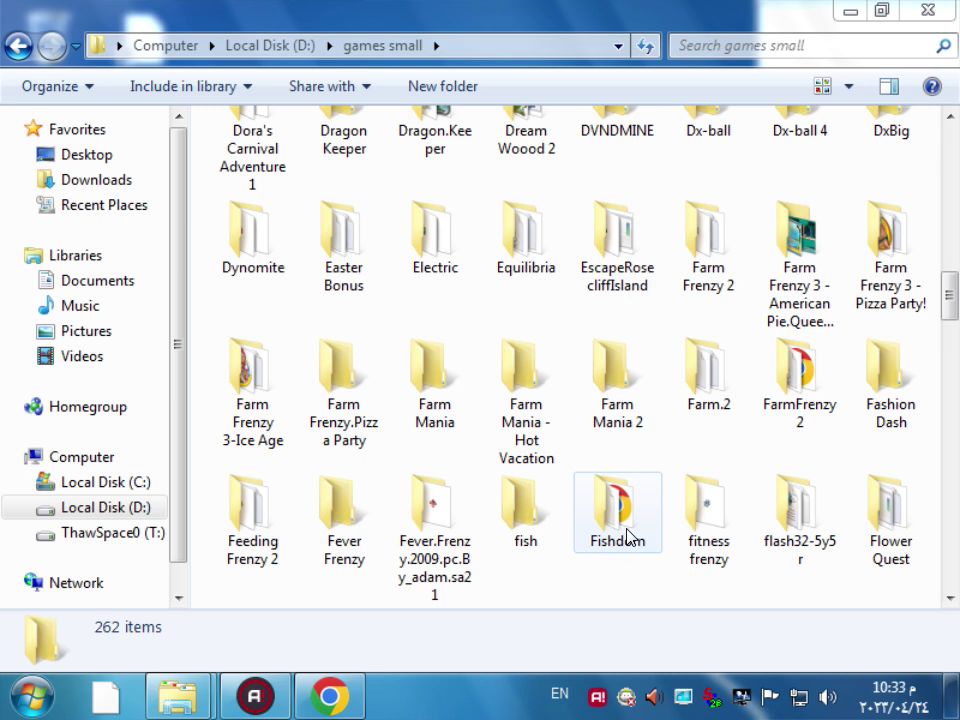
key("Up")
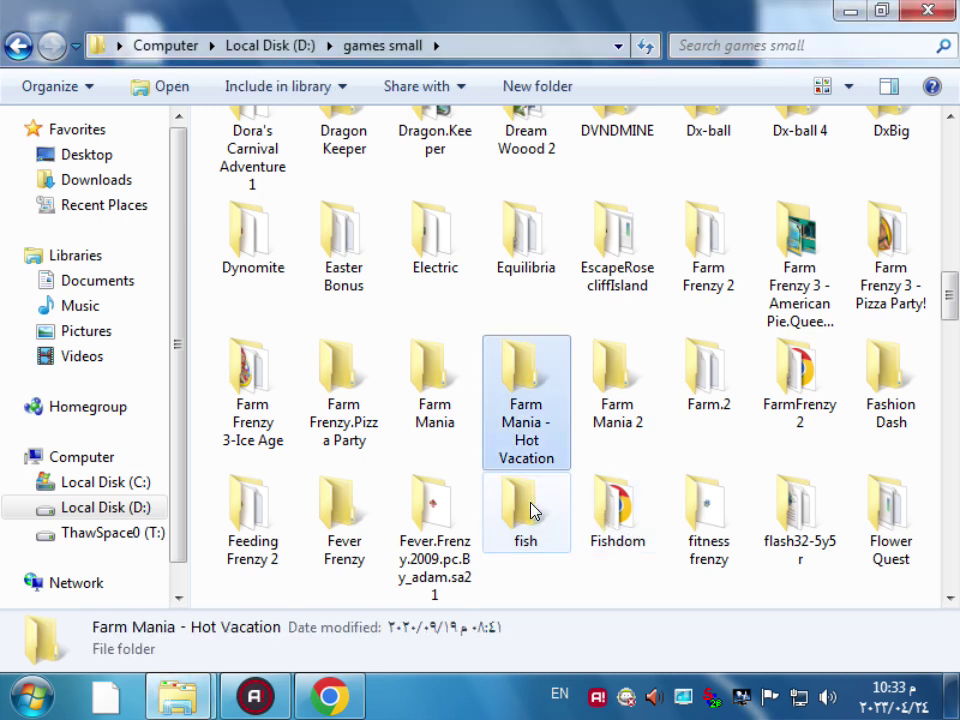
key("Right")
key("Left")
key("Up")
key("Right")
key("Left")
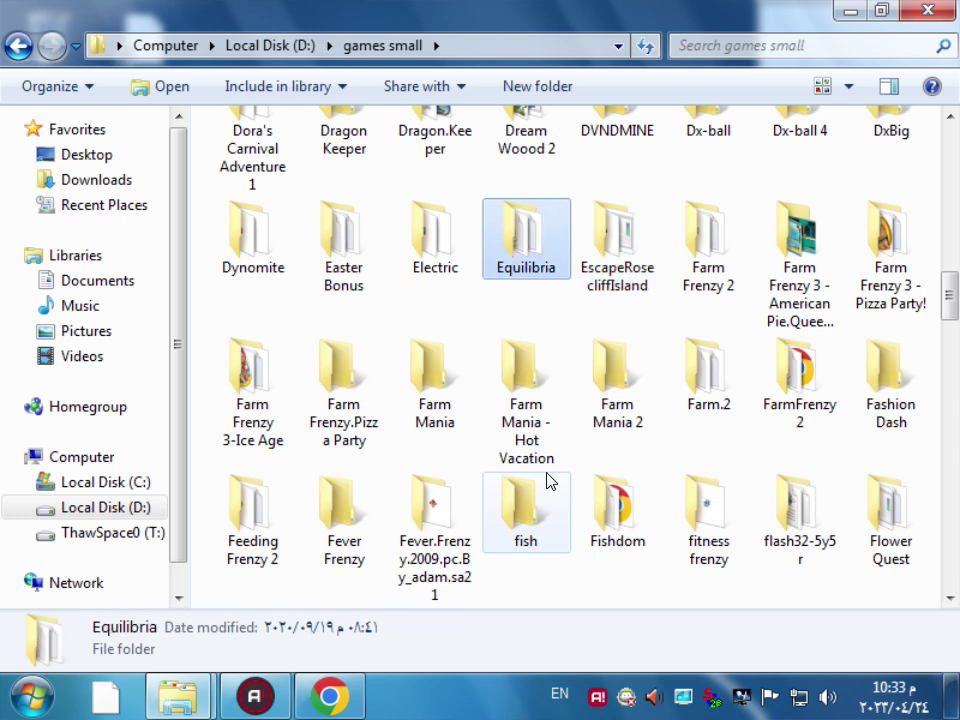
- Rename the flash32-5y5r folder in games small as "flash games player 32"
key("Down")
key("Down")
key("Down")
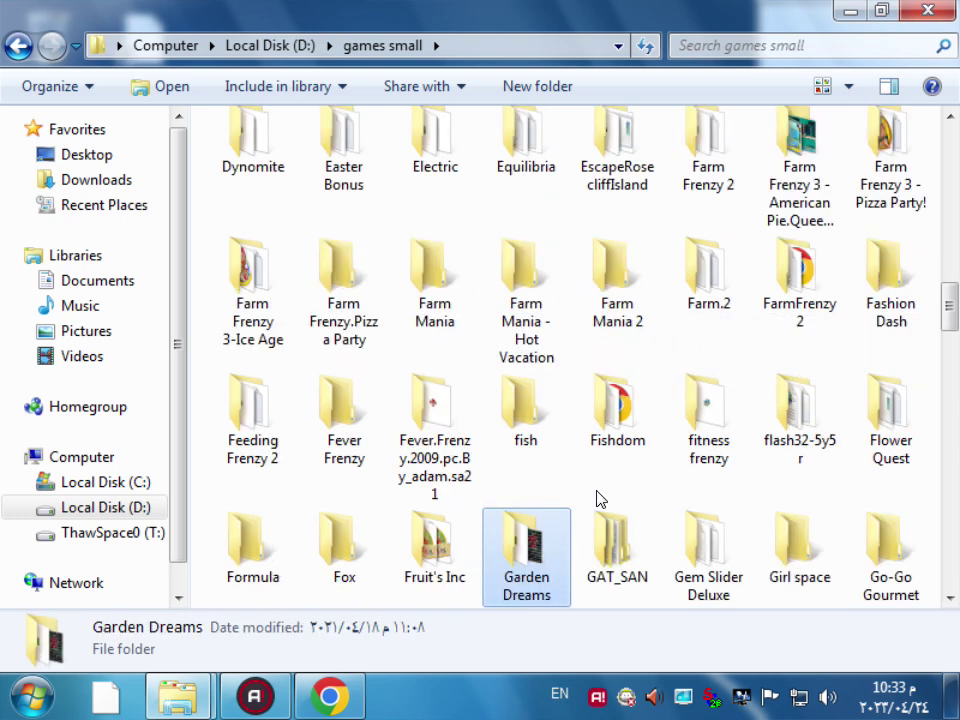
key("Up")
key("Right")
key("Right")
key("Right")
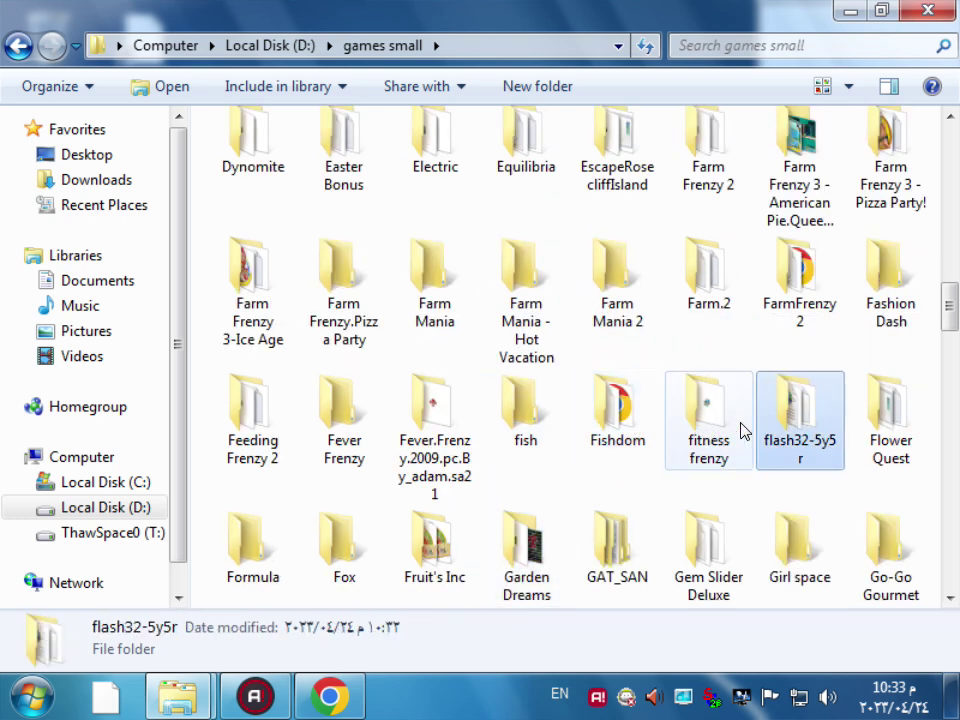
right_click(792, 430)
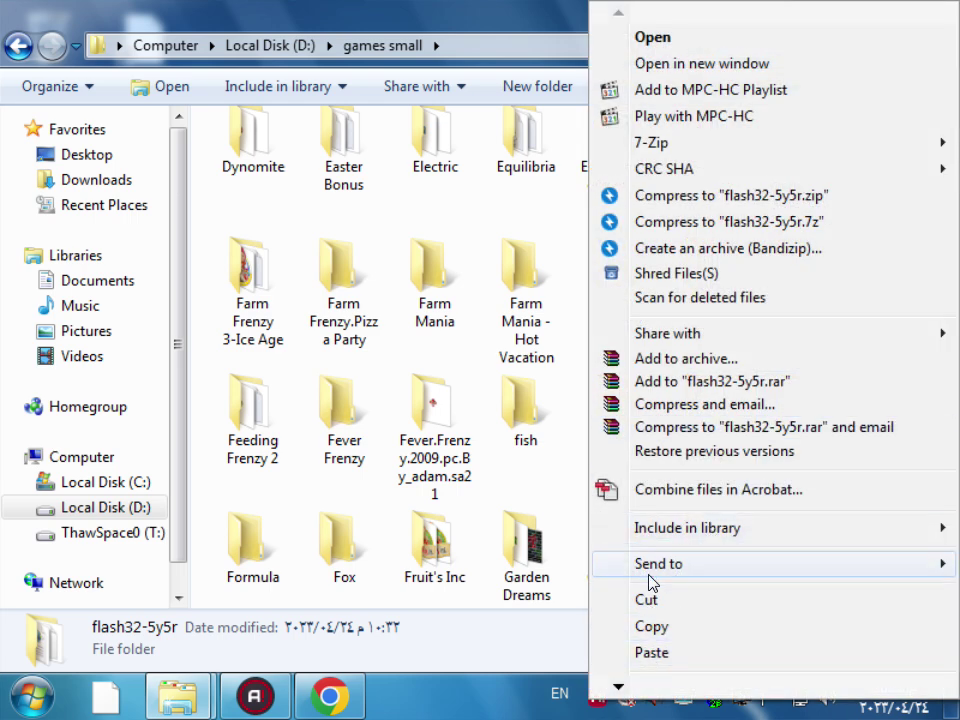
left_click(582, 446)
left_click(784, 418)
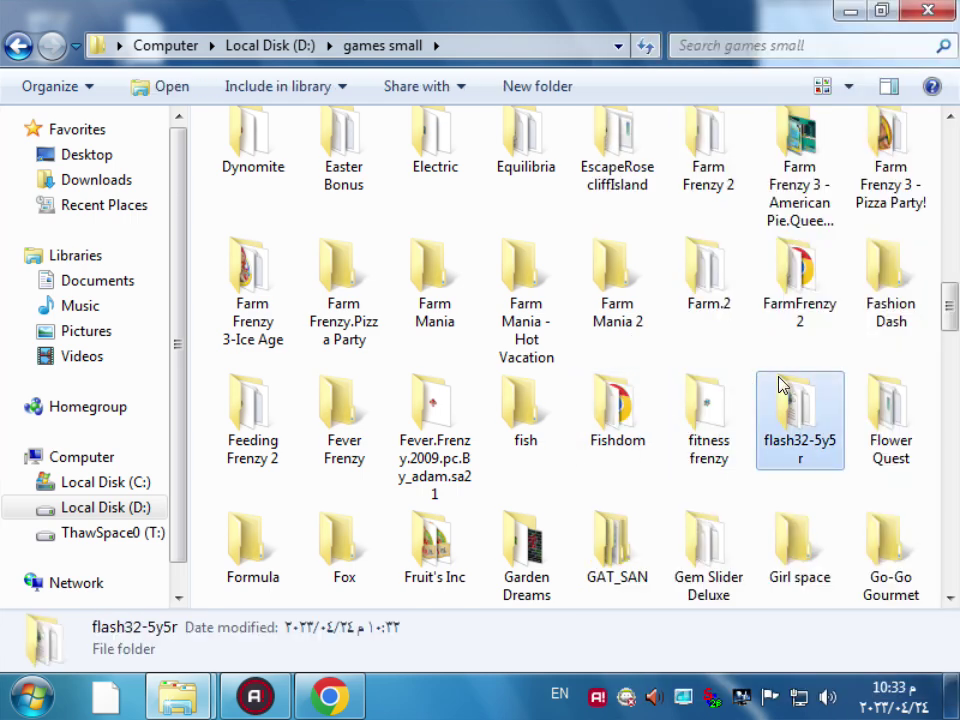
right_click(784, 418)
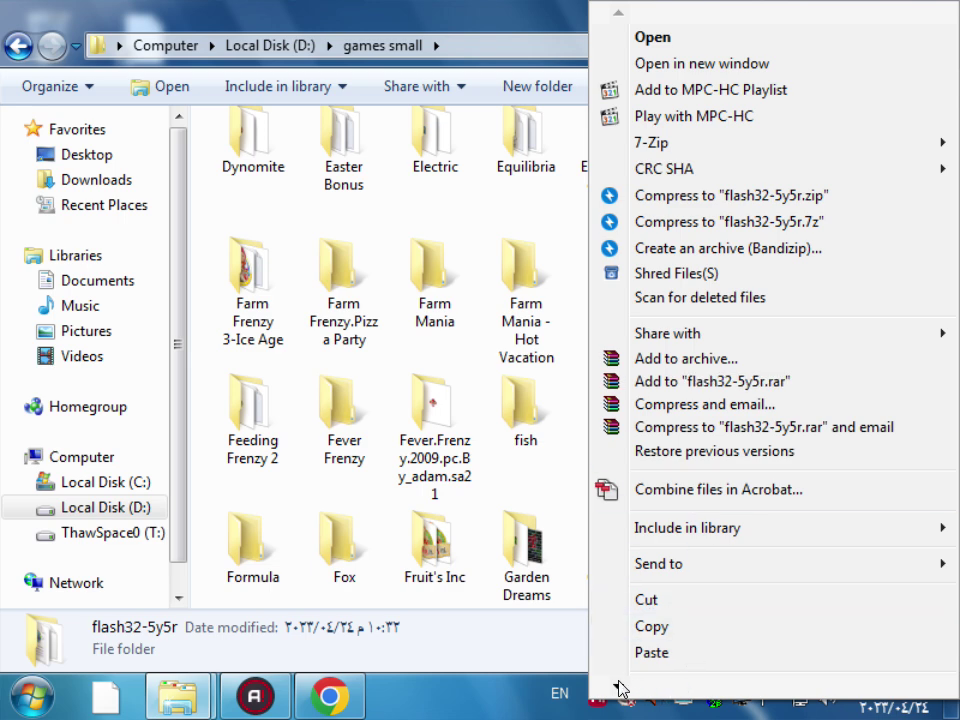
mouse_move(618, 688)
left_click(658, 610)
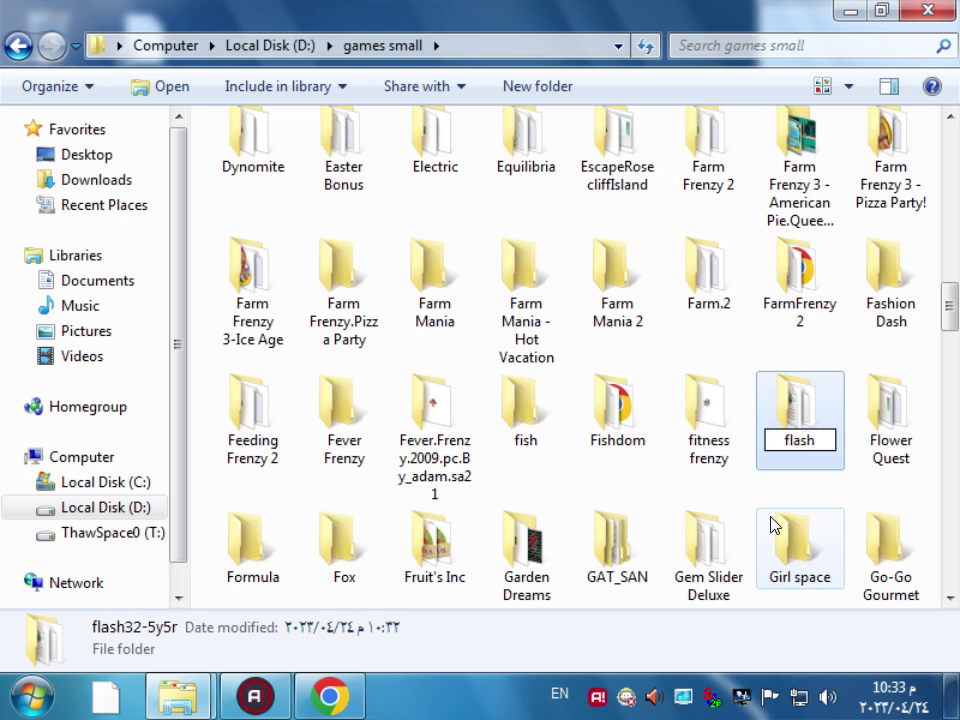
type("games")
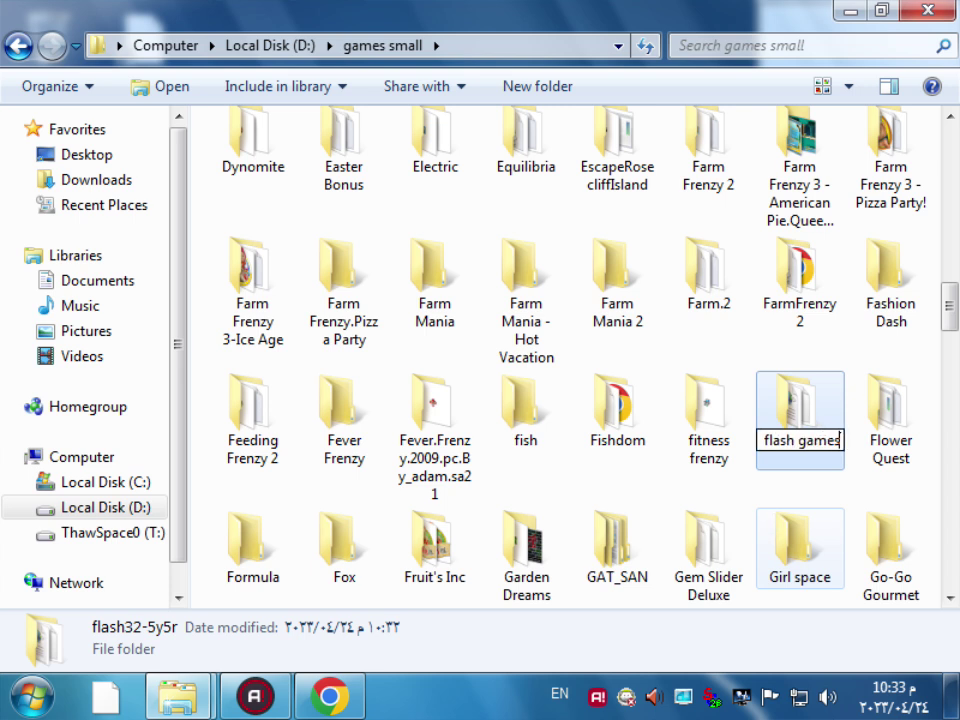
type(" player 32")
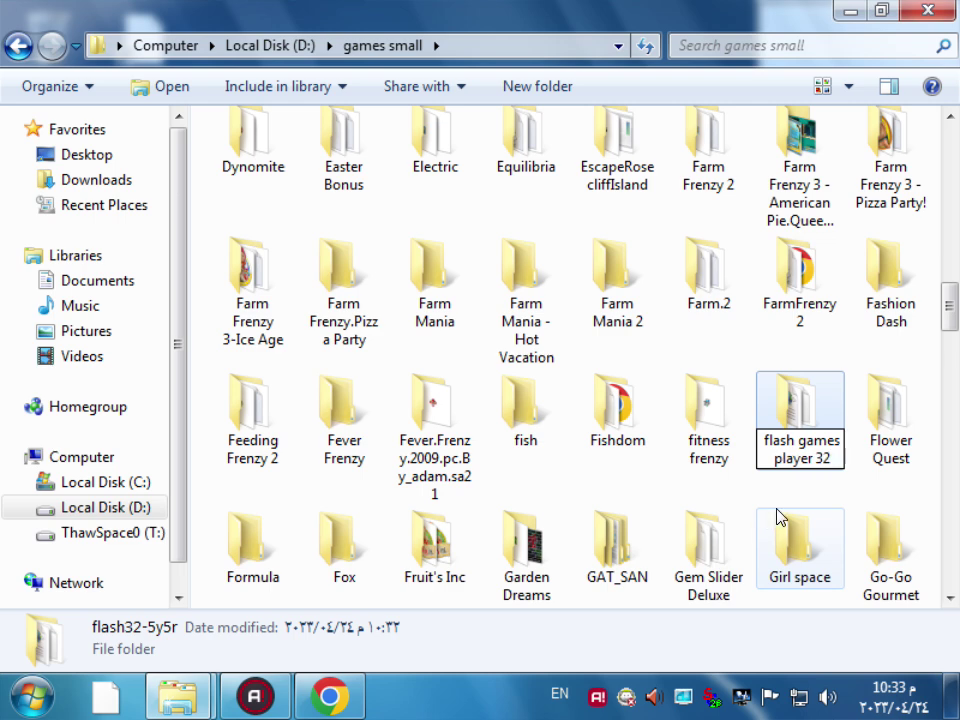
key("Return")
- Open the flash games player 32 folder to view its contents and return to the games small folder
key("Return")
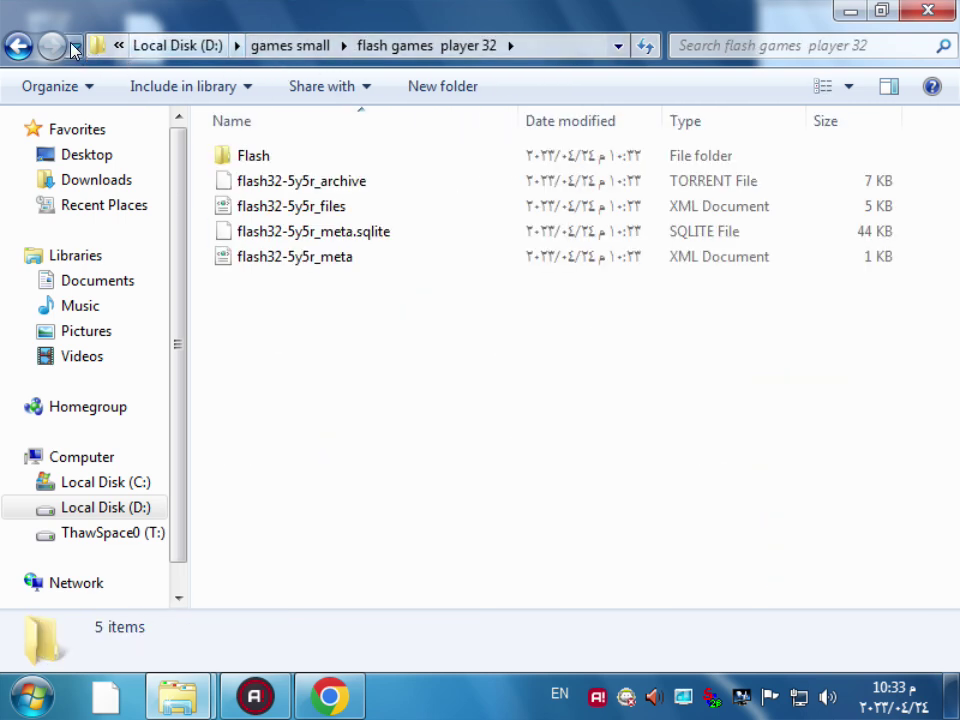
left_click(18, 45)
left_click(662, 463)
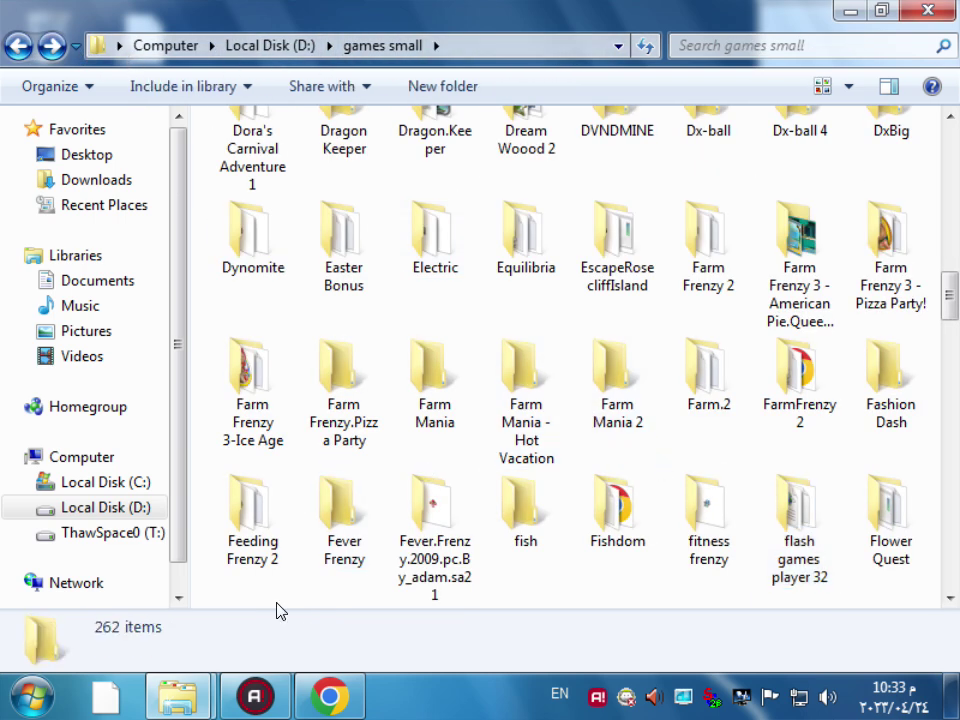
left_click(255, 696)
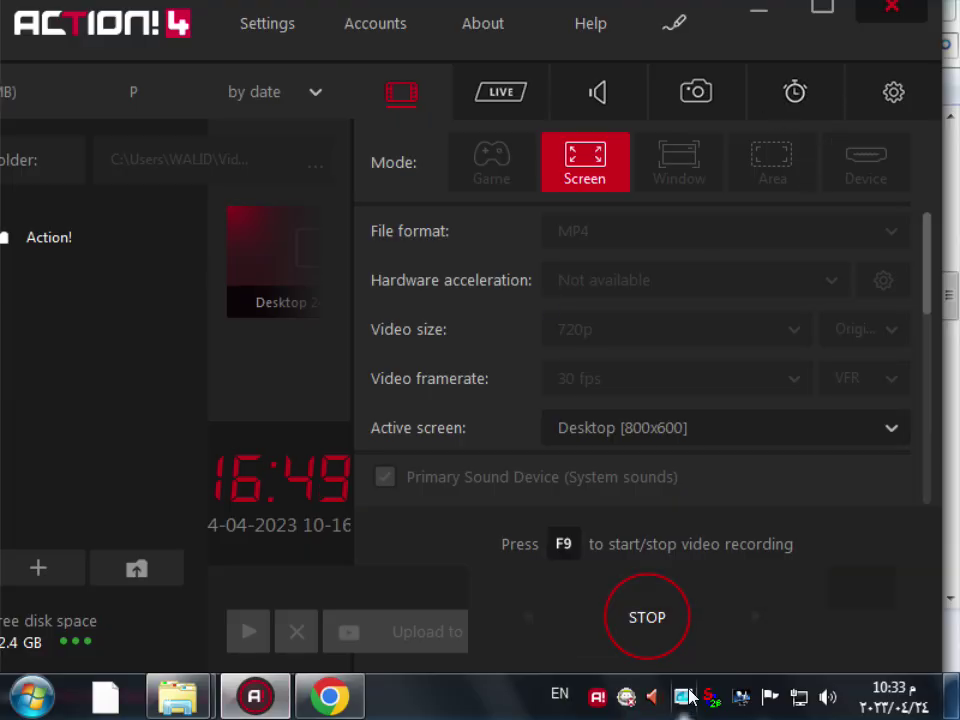